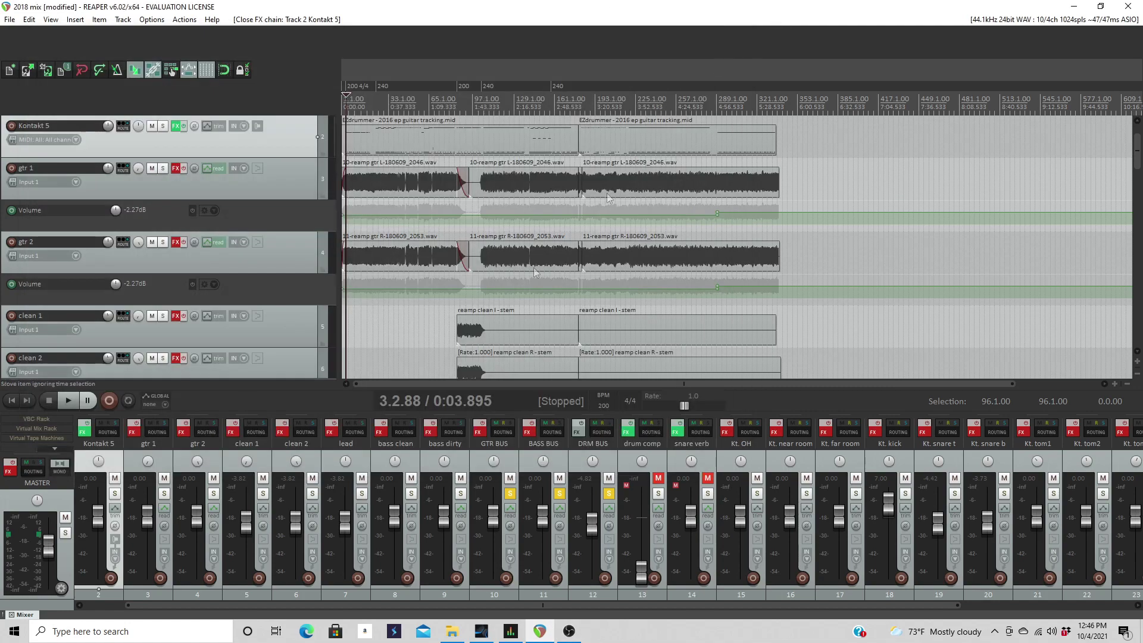
# Step: Play the mix from about 0:47 and look across the mixer channels, from the guitars to the Kontakt drum tracks, then stop playback
pyautogui.click(741, 38)
pyautogui.click(402, 102)
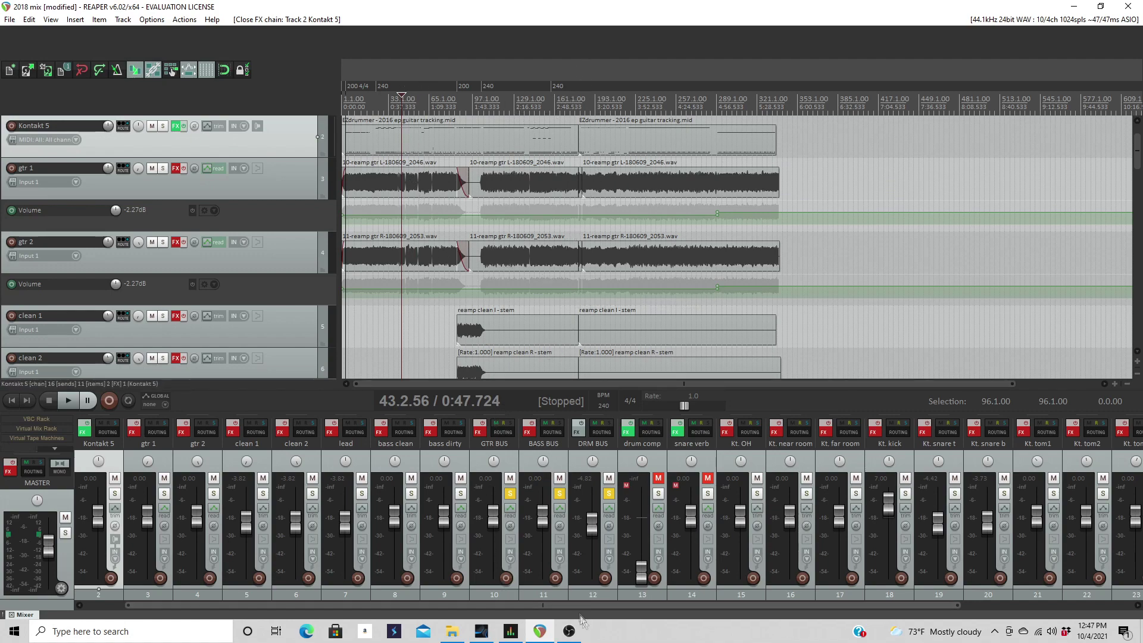
pyautogui.moveTo(563, 605); pyautogui.dragTo(525, 606)
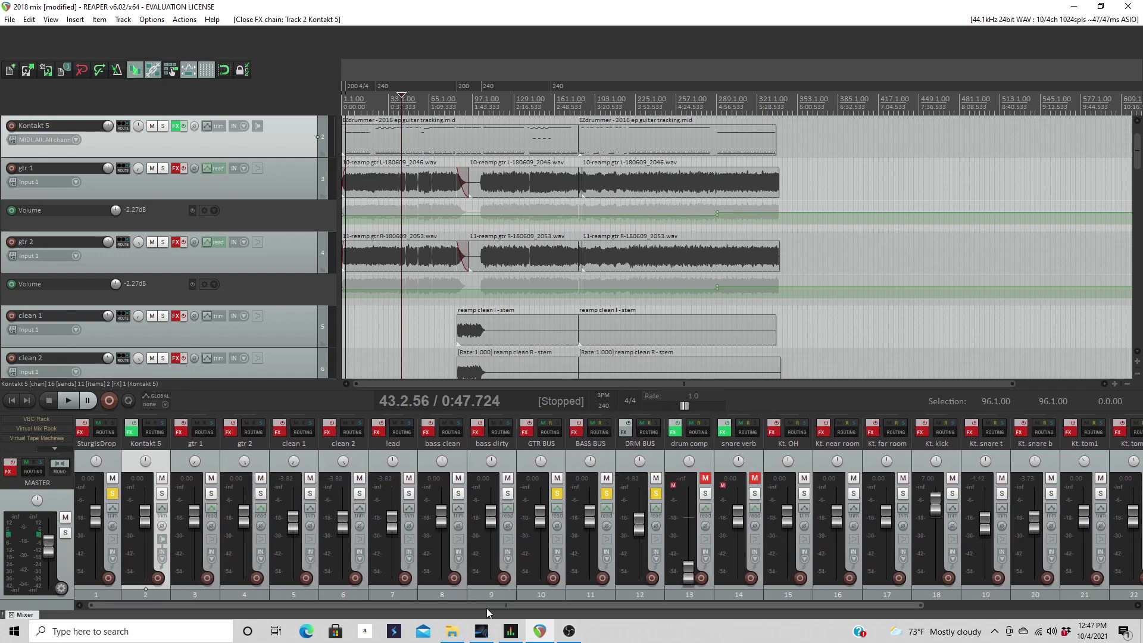
pyautogui.click(215, 466)
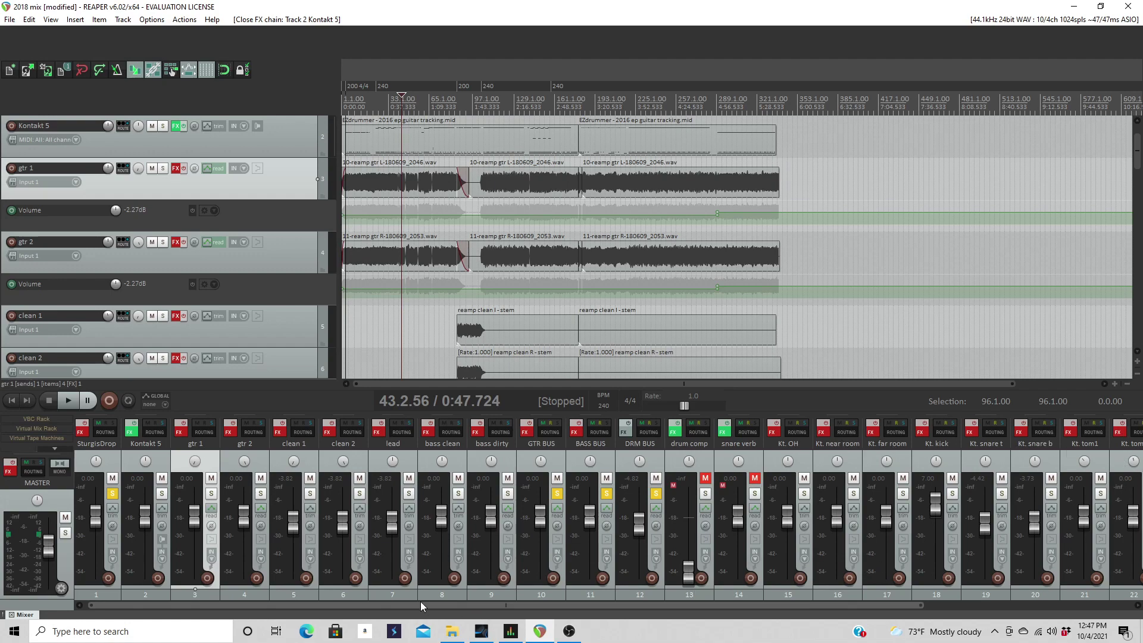
pyautogui.moveTo(420, 603); pyautogui.dragTo(703, 618)
pyautogui.click(691, 605)
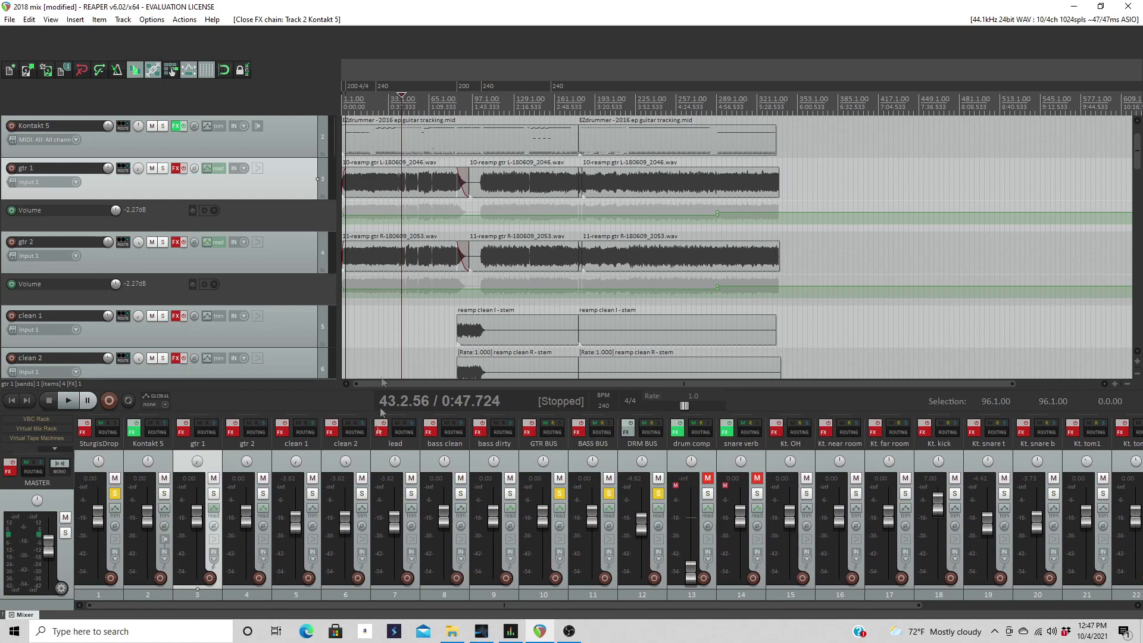
pyautogui.press('space')
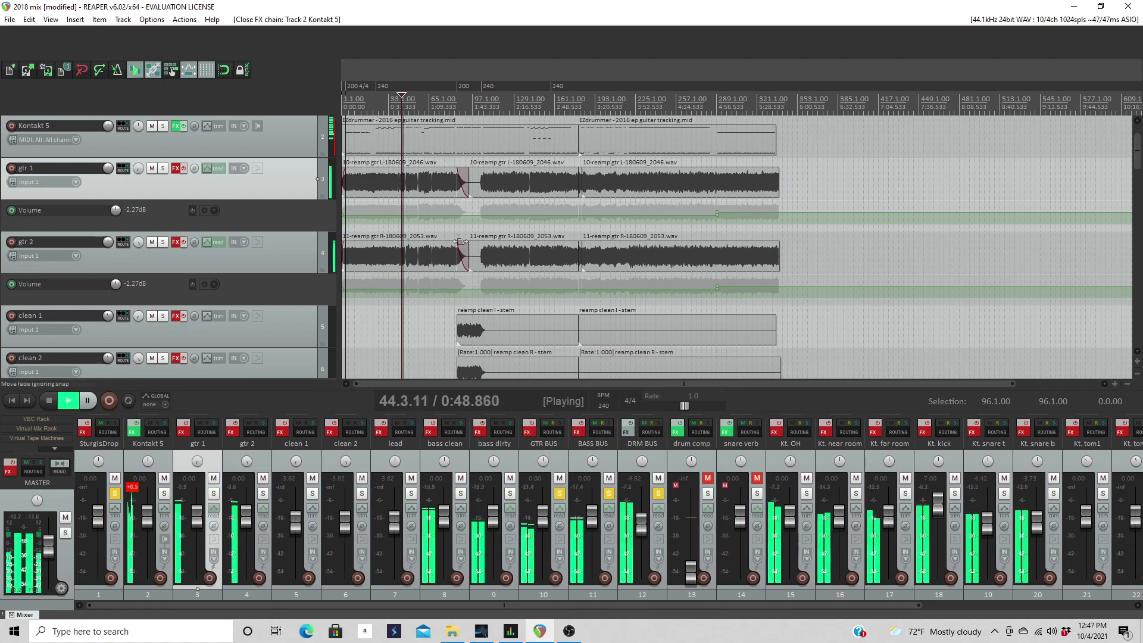
pyautogui.moveTo(522, 603); pyautogui.dragTo(737, 603)
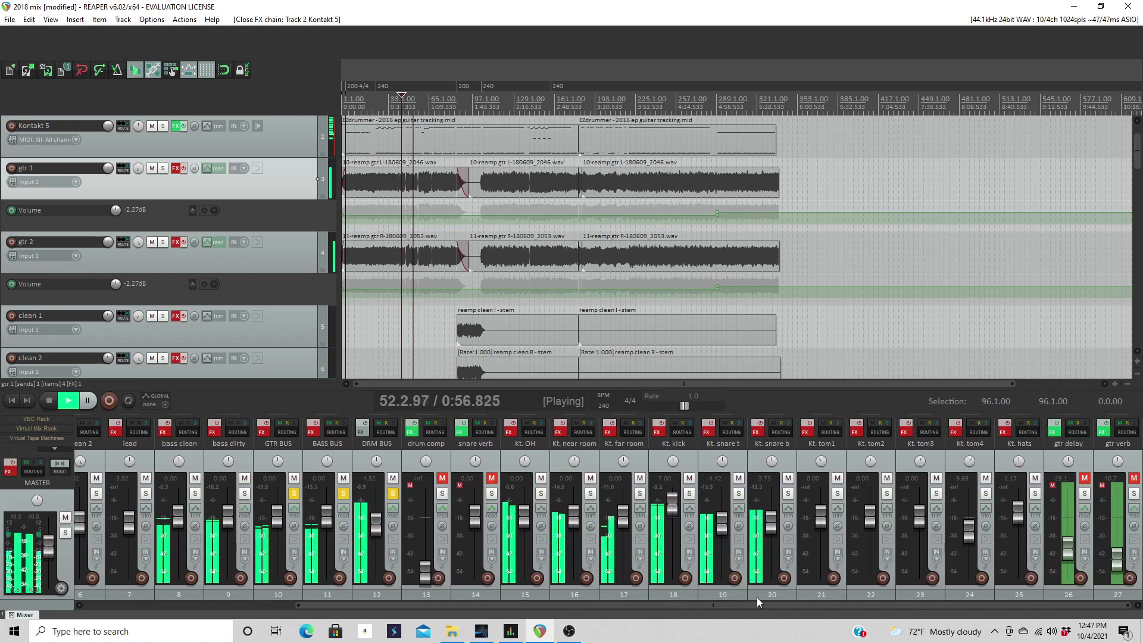
pyautogui.moveTo(735, 605); pyautogui.dragTo(653, 621)
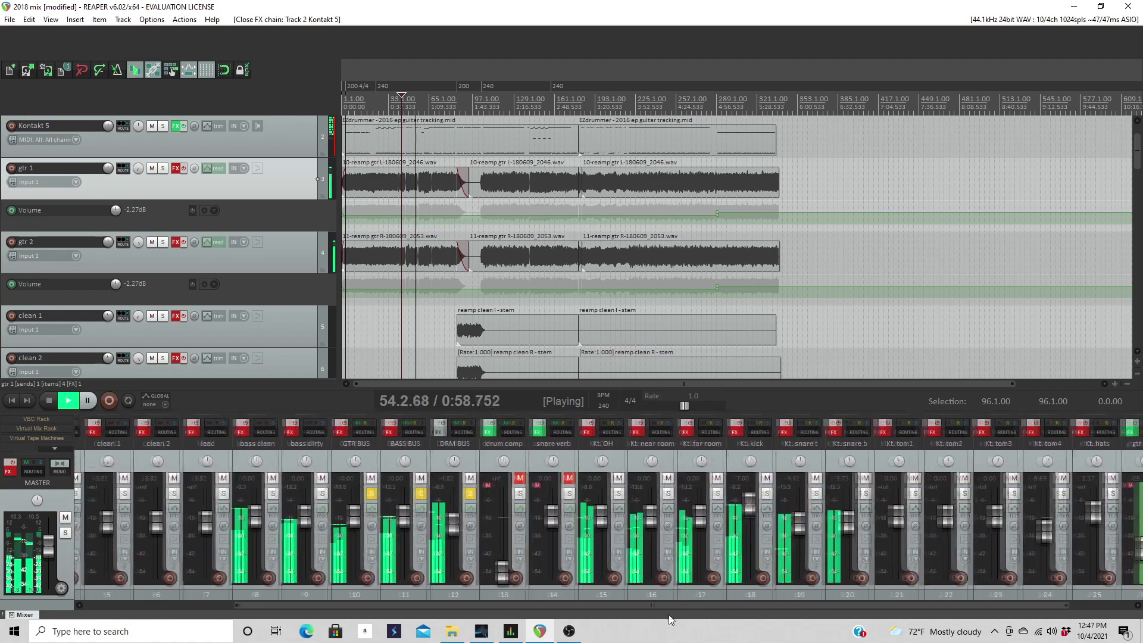
pyautogui.press('space')
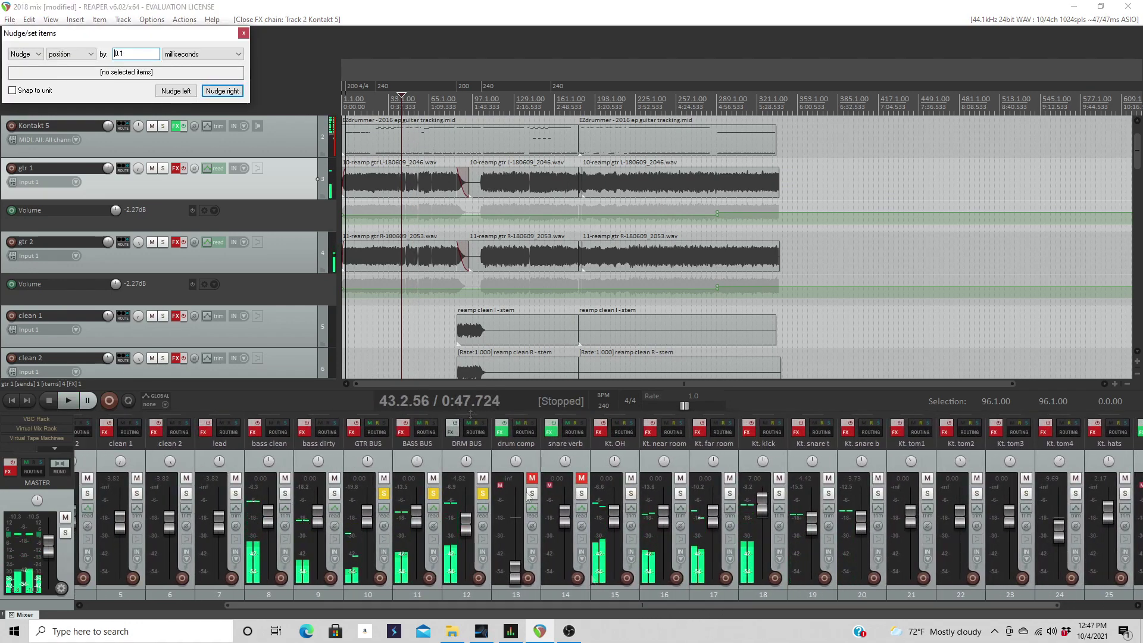
pyautogui.click(244, 38)
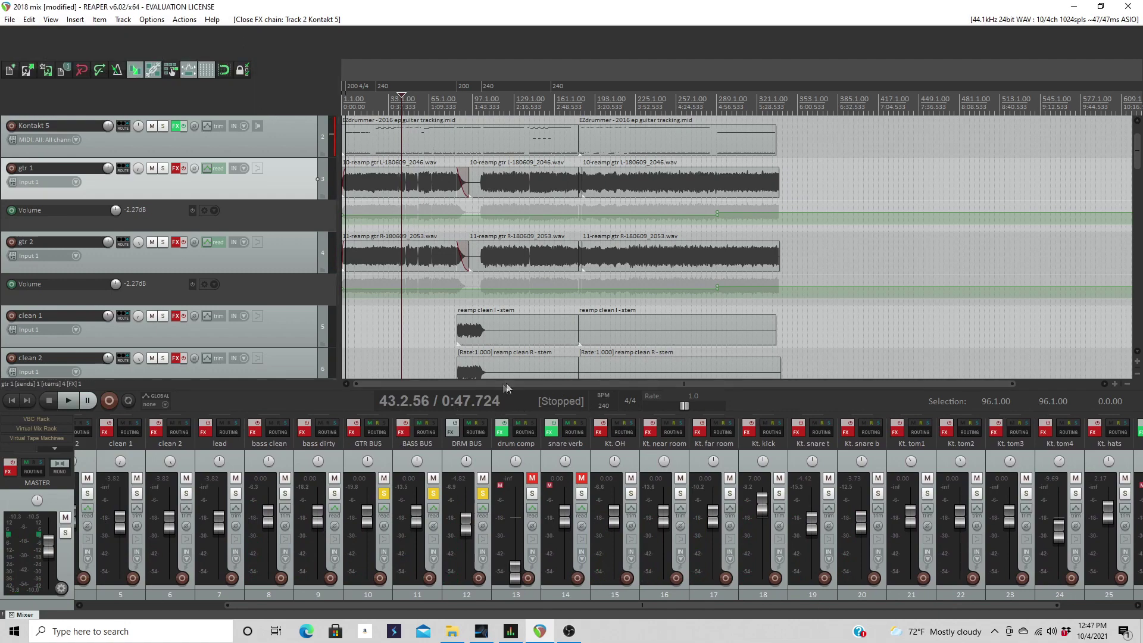
pyautogui.moveTo(469, 374); pyautogui.dragTo(462, 377)
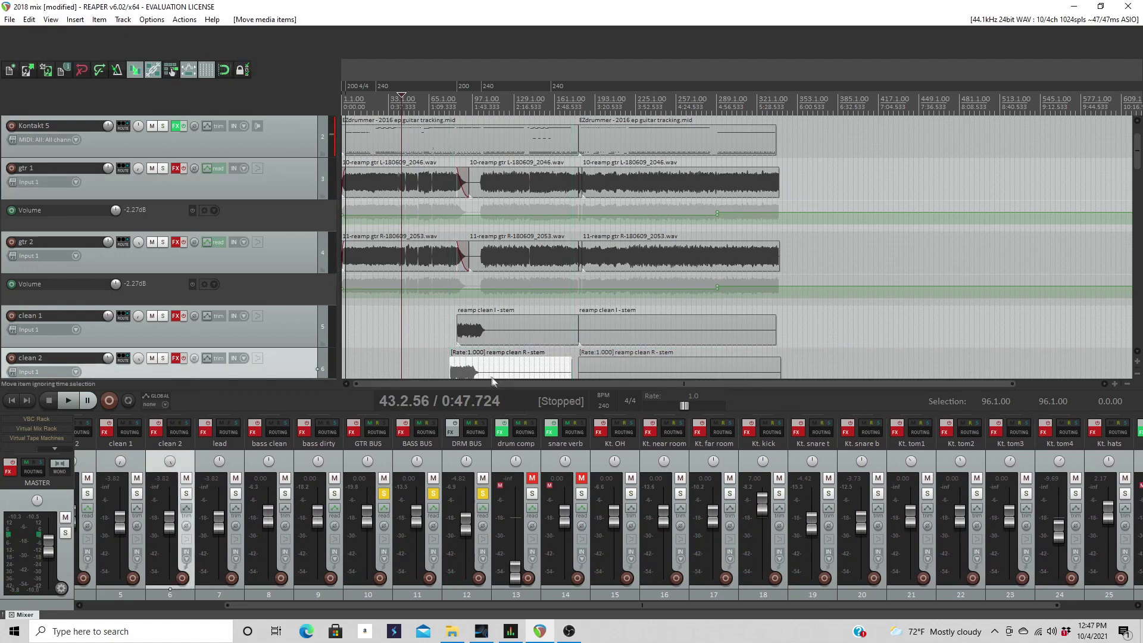
pyautogui.hotkey('ctrl', 'z')
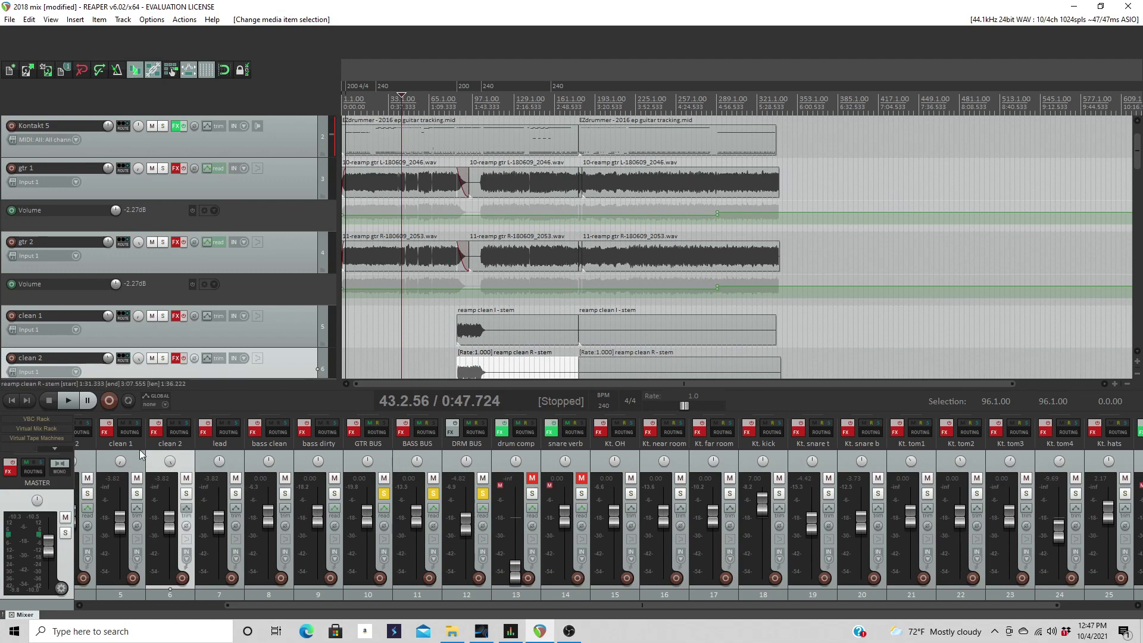
pyautogui.click(140, 468)
pyautogui.click(205, 463)
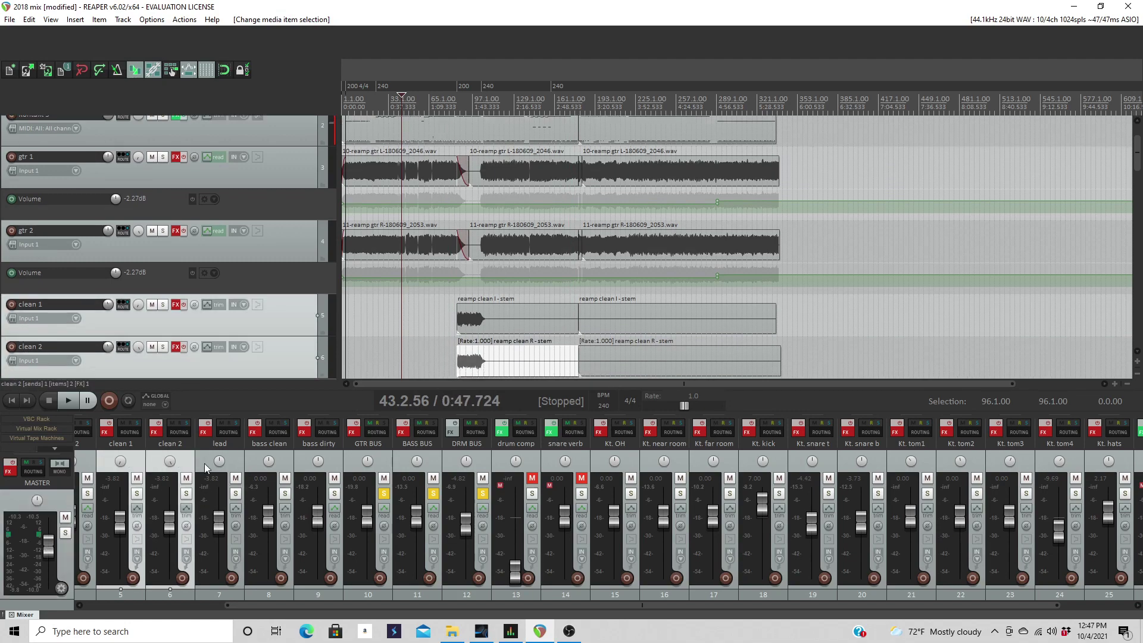
pyautogui.click(262, 462)
pyautogui.click(301, 460)
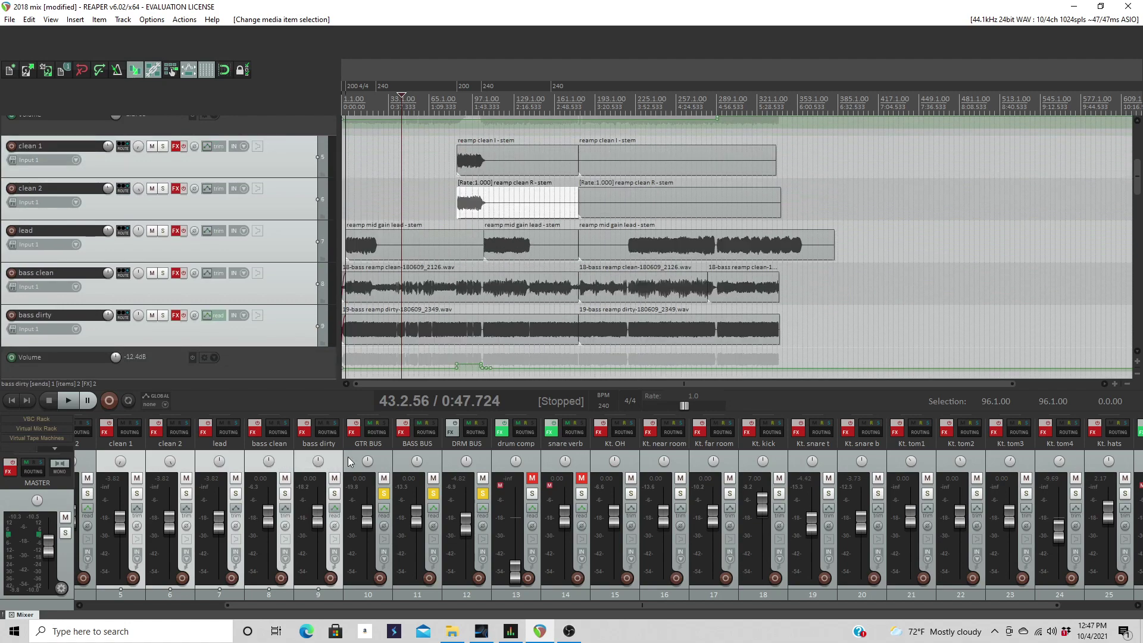
pyautogui.click(349, 458)
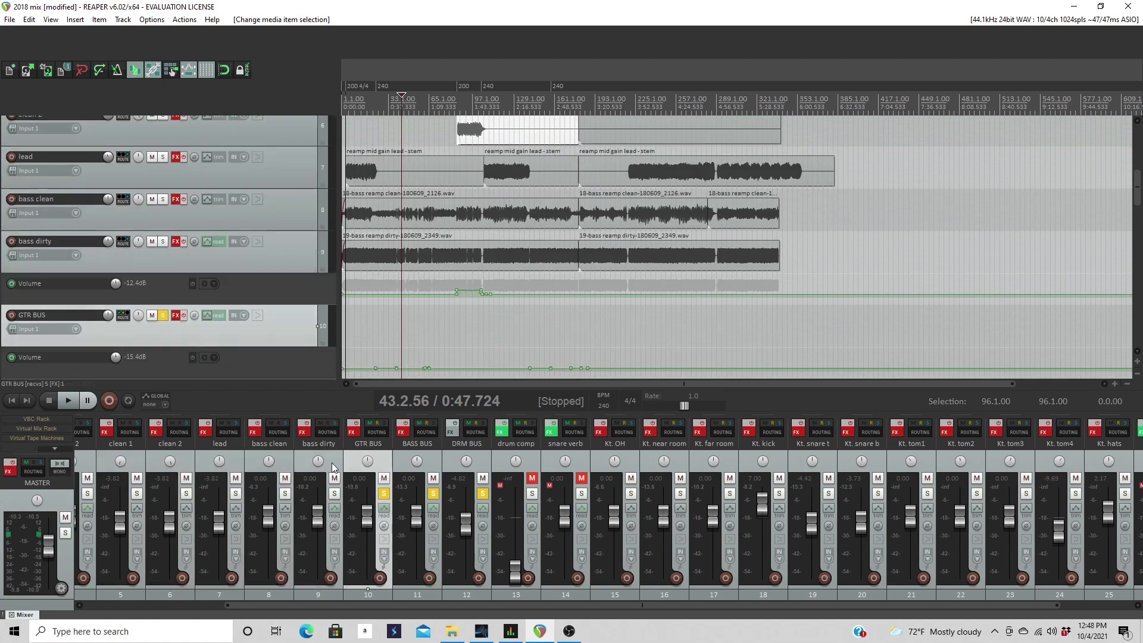
# Step: Render the gtr 1, gtr 2, clean 1, clean 2, lead, bass clean and bass dirty tracks to mono stem tracks, muting the originals
pyautogui.click(329, 462)
pyautogui.keyDown('ctrl'); pyautogui.click(275, 461); pyautogui.keyUp('ctrl')
pyautogui.keyDown('ctrl'); pyautogui.click(239, 461); pyautogui.keyUp('ctrl')
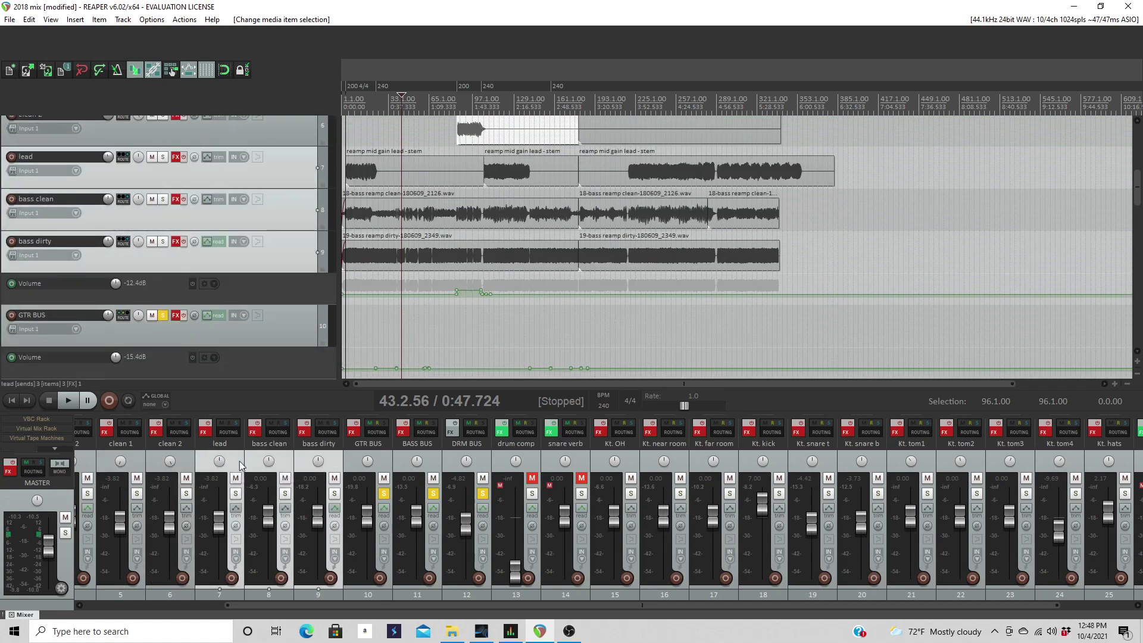
pyautogui.keyDown('ctrl'); pyautogui.click(149, 457); pyautogui.keyUp('ctrl')
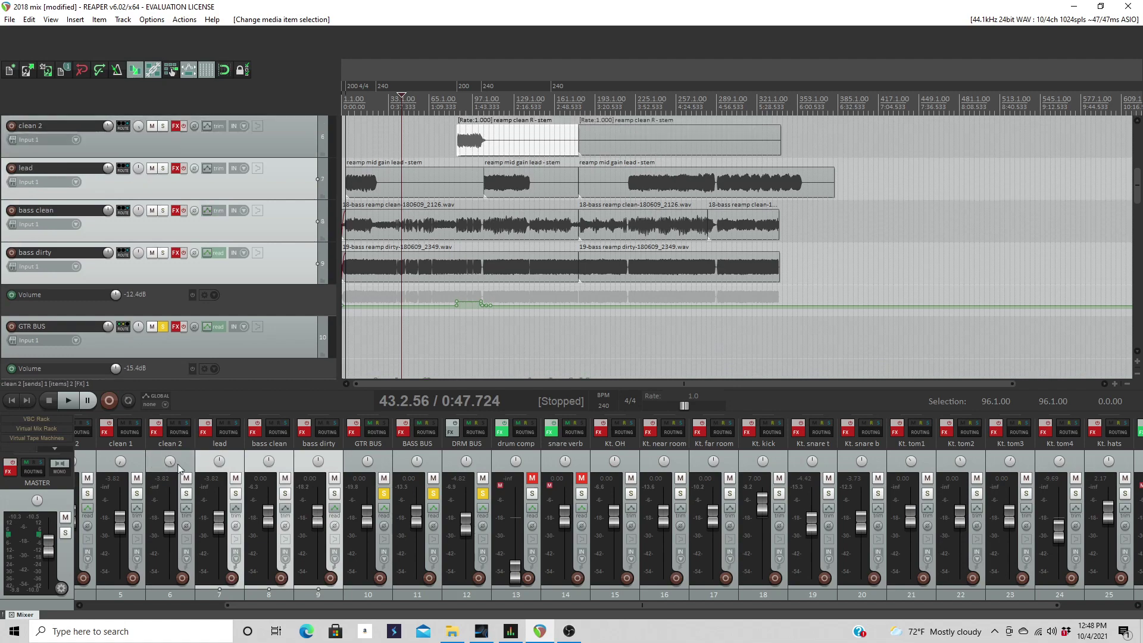
pyautogui.keyDown('ctrl'); pyautogui.click(143, 457); pyautogui.keyUp('ctrl')
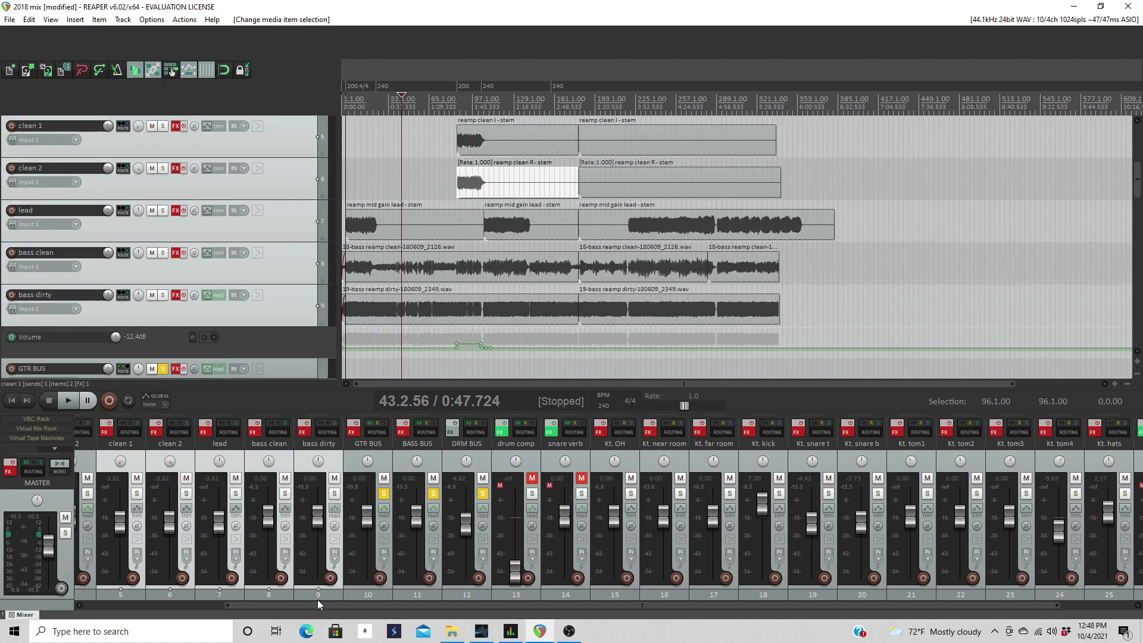
pyautogui.hscroll(-4, 317, 599)
pyautogui.keyDown('ctrl'); pyautogui.click(267, 459); pyautogui.keyUp('ctrl')
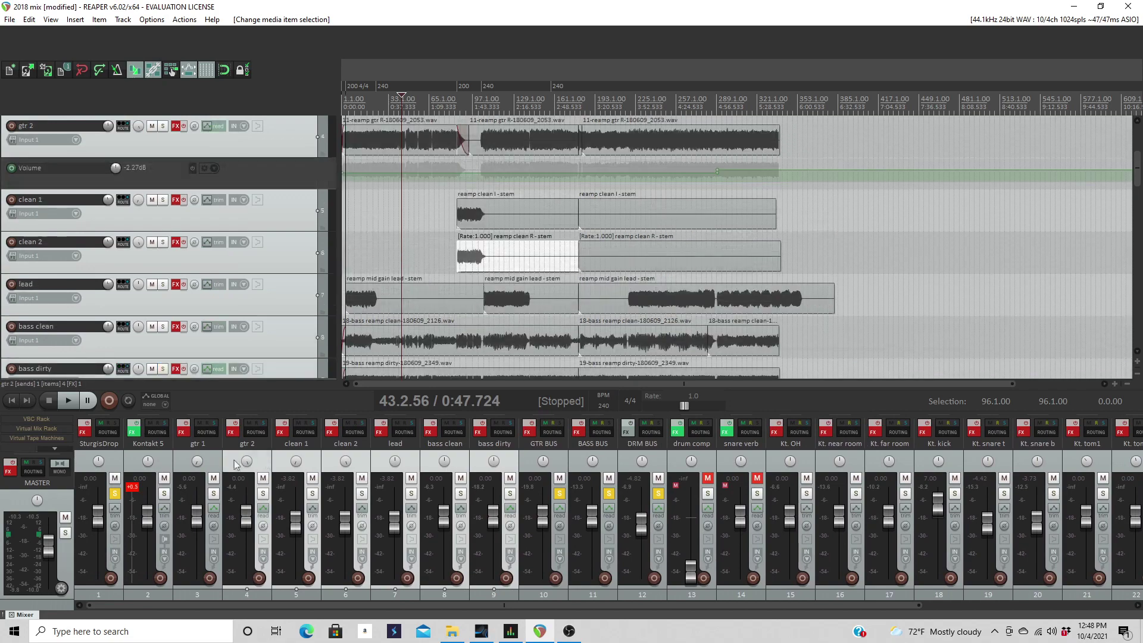
pyautogui.keyDown('ctrl'); pyautogui.click(210, 457); pyautogui.keyUp('ctrl')
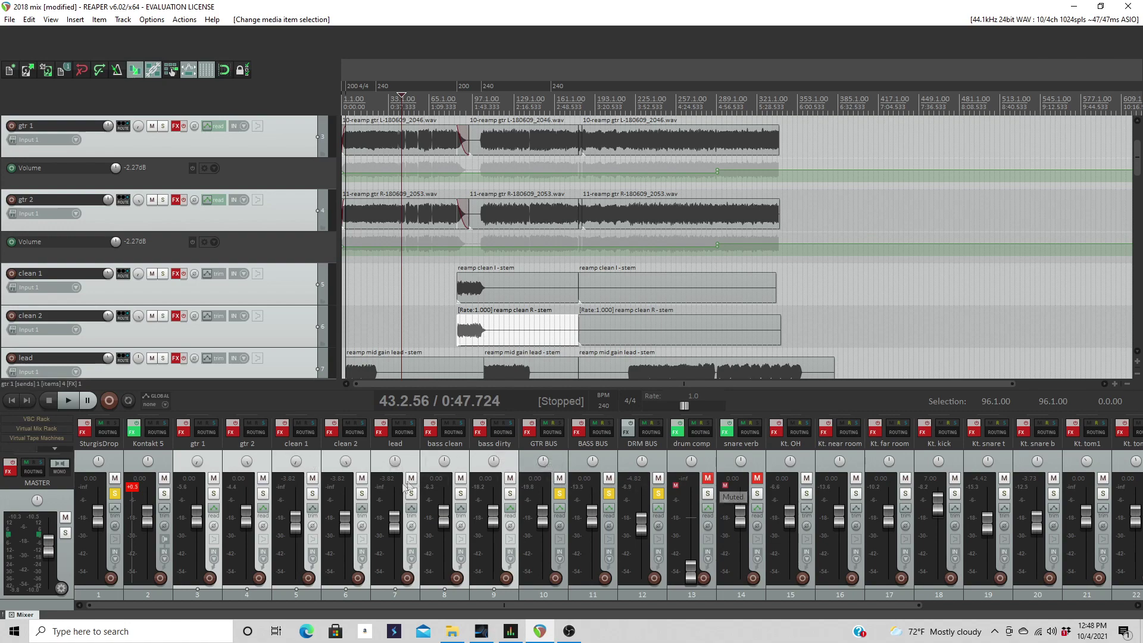
pyautogui.rightClick(266, 465)
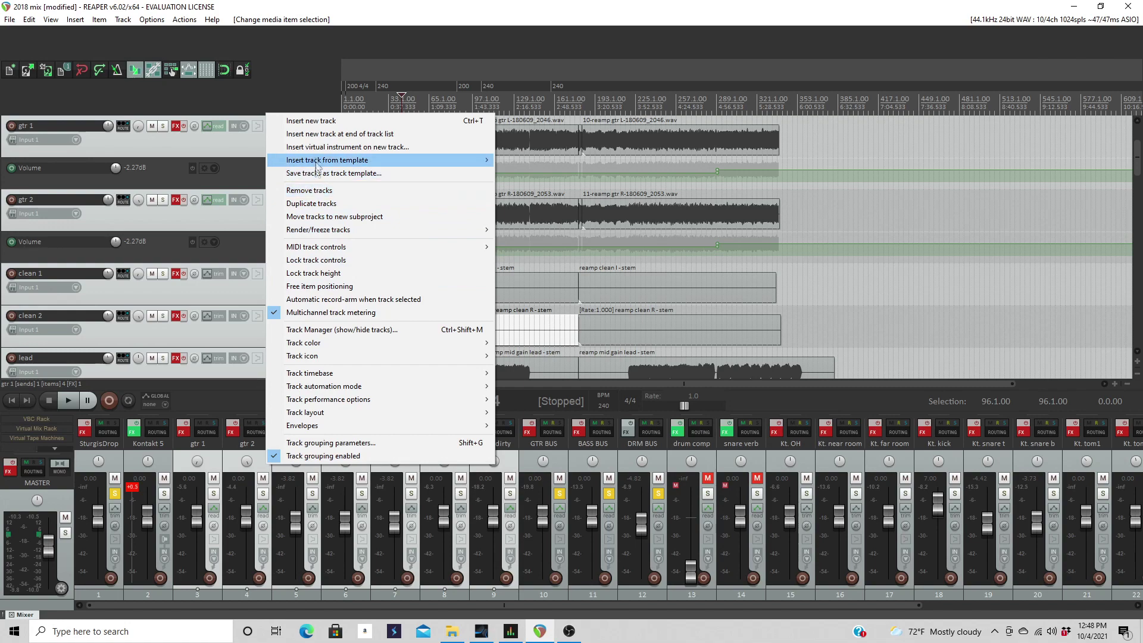
pyautogui.moveTo(327, 234)
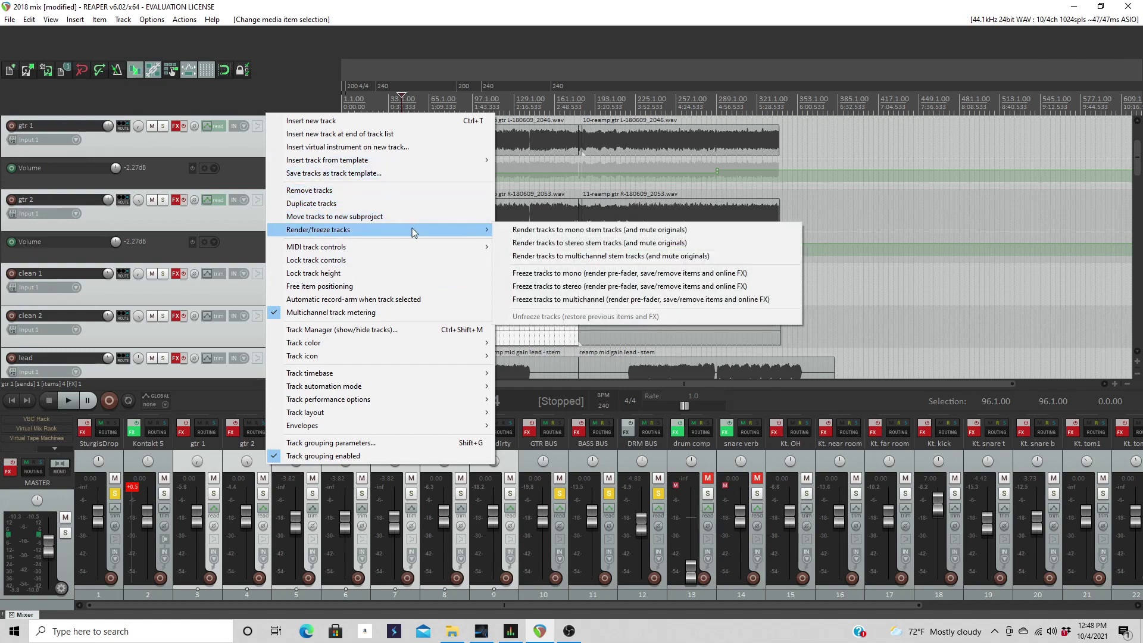
pyautogui.click(563, 231)
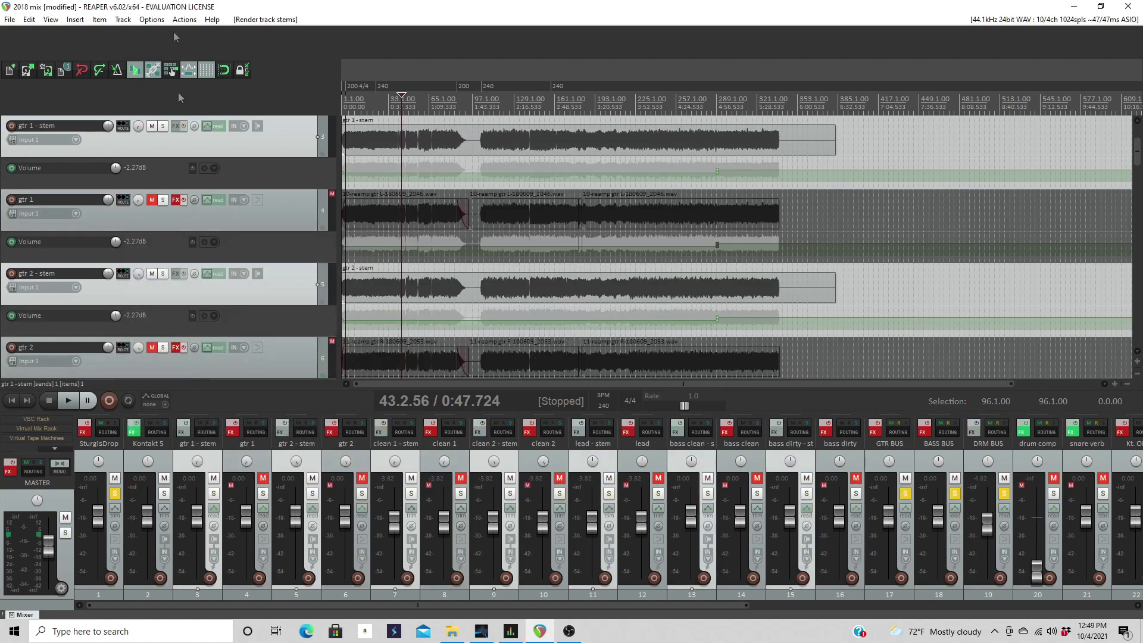
# Step: Save the project and check the GTR AND BASS DIS and REAMPS AND MIDI folders in File Explorer
pyautogui.click(10, 19)
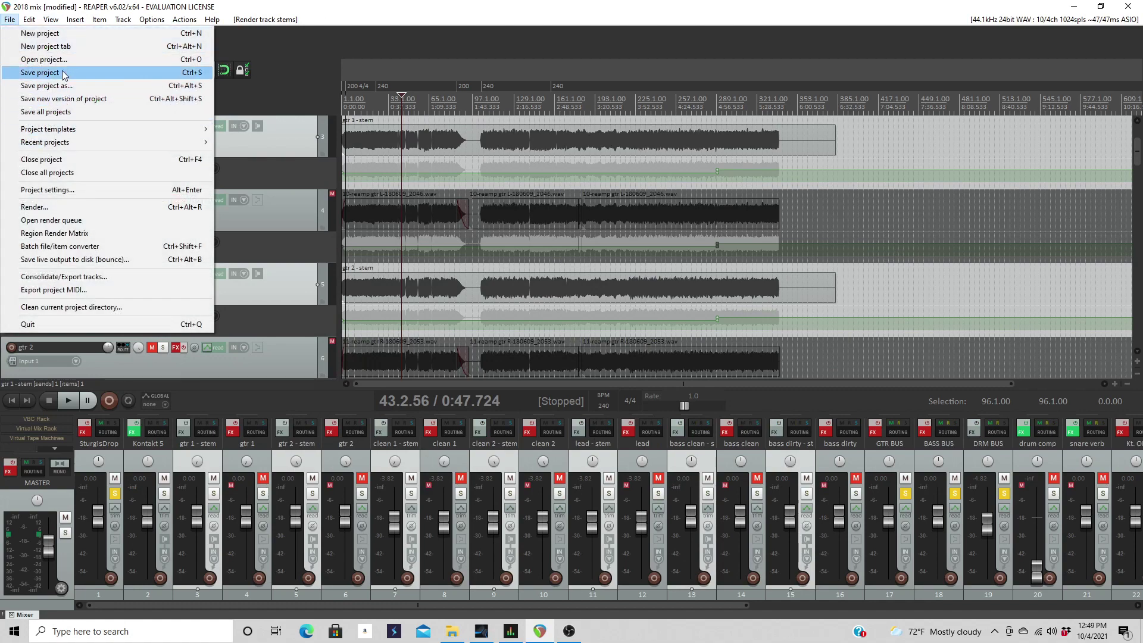
pyautogui.click(63, 73)
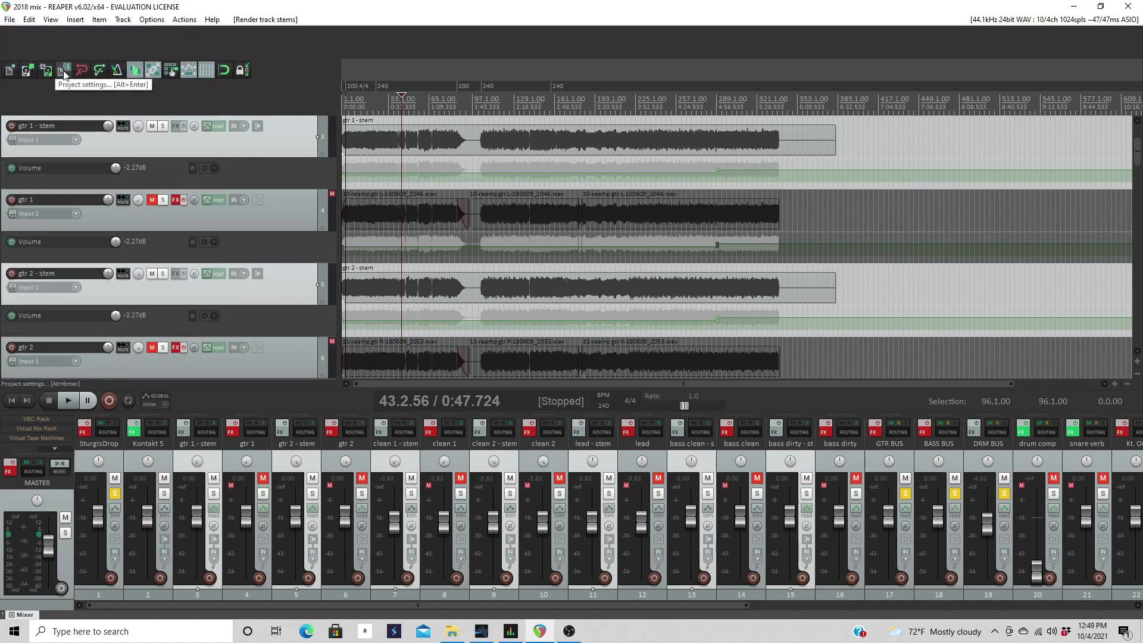
pyautogui.click(458, 634)
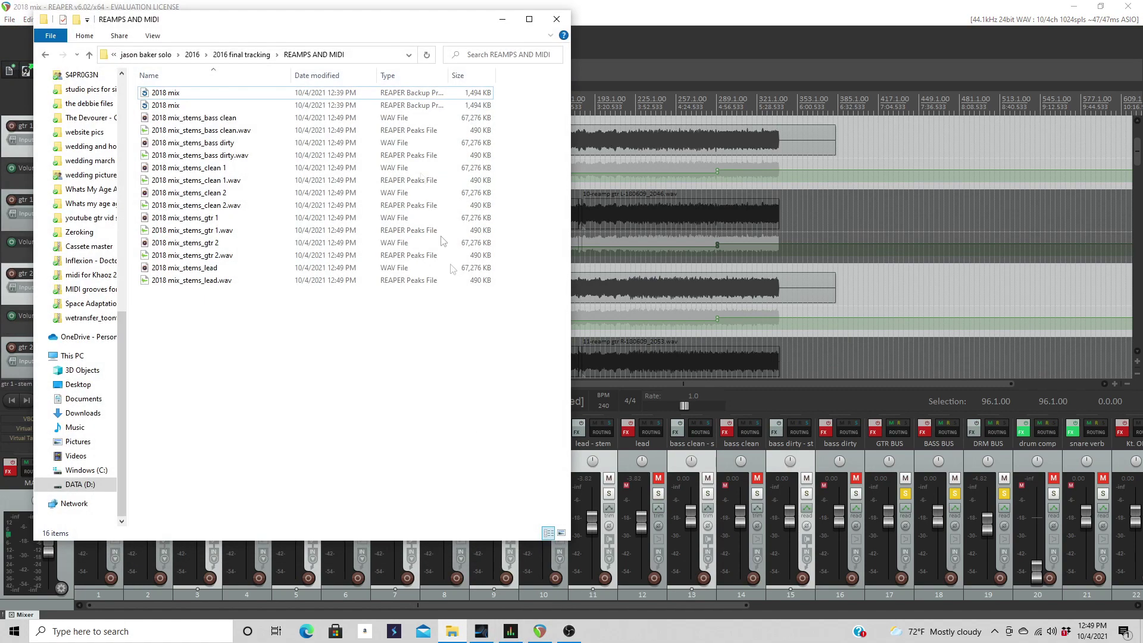
pyautogui.click(253, 54)
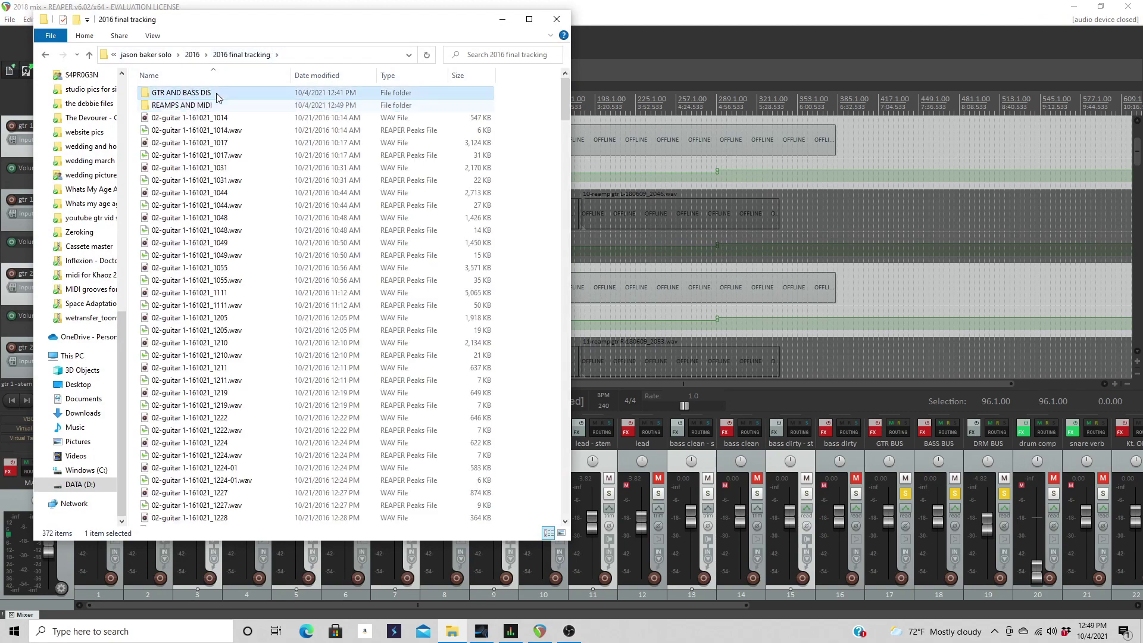
pyautogui.doubleClick(218, 94)
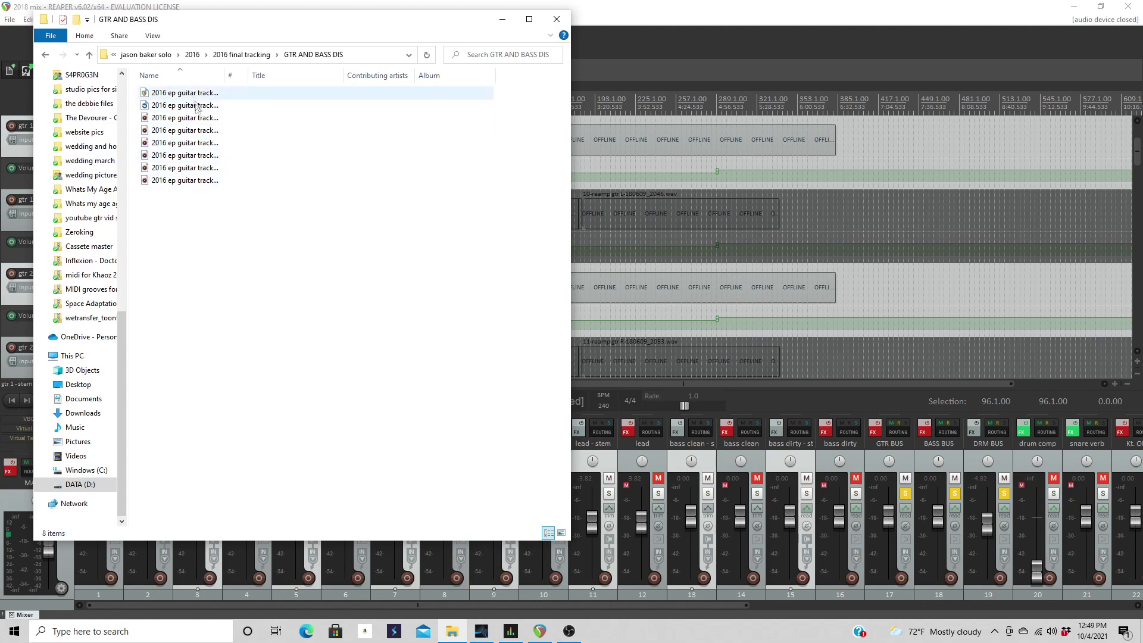
pyautogui.click(43, 54)
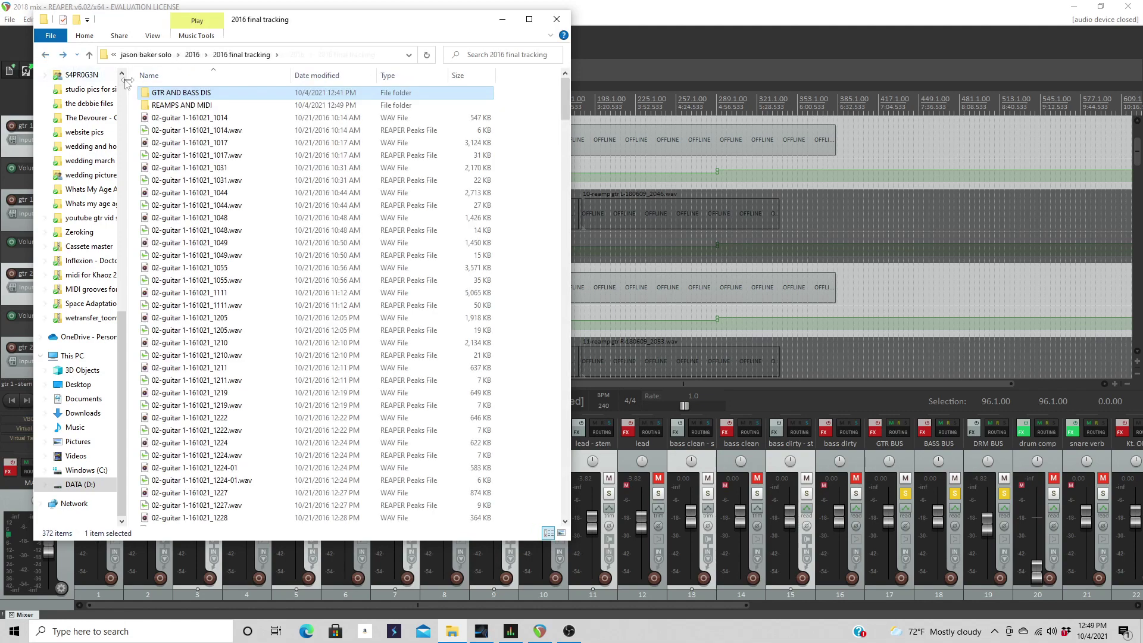
pyautogui.doubleClick(185, 105)
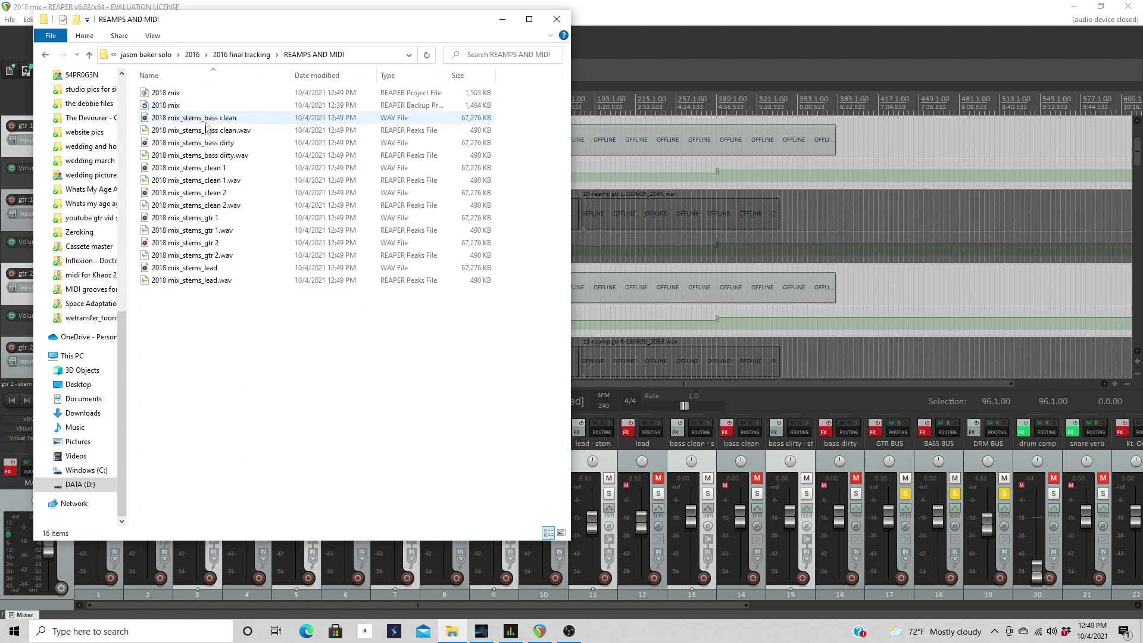
# Step: Delete the seven REAPER peaks files of the bass, clean, gtr and lead stems from the REAMPS AND MIDI folder
pyautogui.click(197, 131)
pyautogui.keyDown('ctrl'); pyautogui.click(190, 156); pyautogui.keyUp('ctrl')
pyautogui.keyDown('ctrl'); pyautogui.click(186, 180); pyautogui.keyUp('ctrl')
pyautogui.keyDown('ctrl'); pyautogui.click(182, 205); pyautogui.keyUp('ctrl')
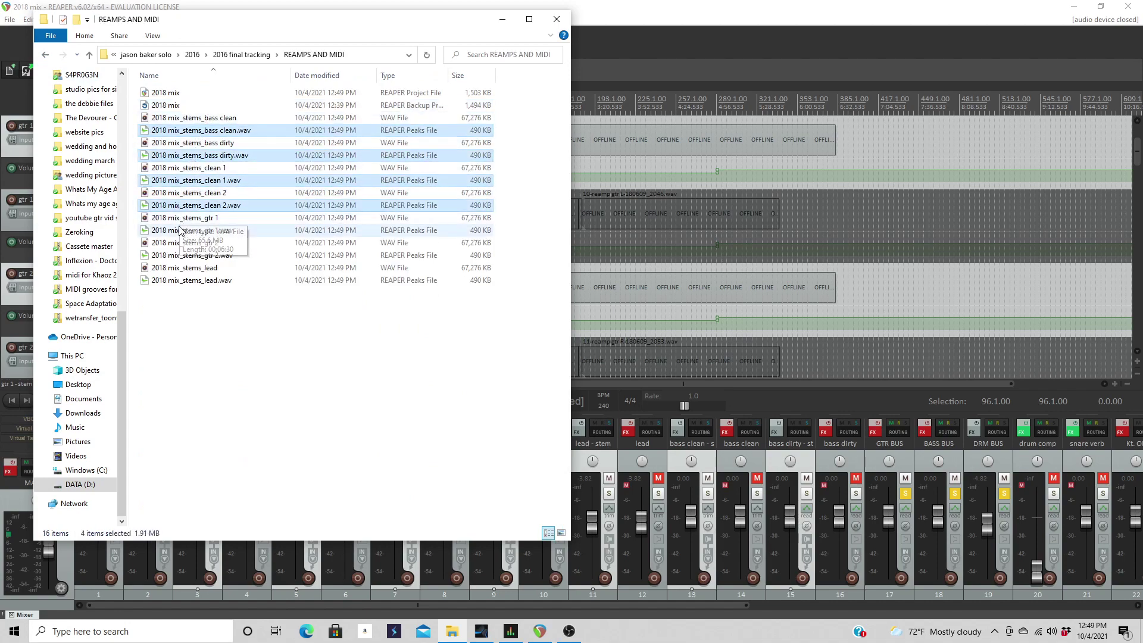
pyautogui.keyDown('ctrl'); pyautogui.click(180, 230); pyautogui.keyUp('ctrl')
pyautogui.keyDown('ctrl'); pyautogui.click(176, 255); pyautogui.keyUp('ctrl')
pyautogui.keyDown('ctrl'); pyautogui.click(175, 281); pyautogui.keyUp('ctrl')
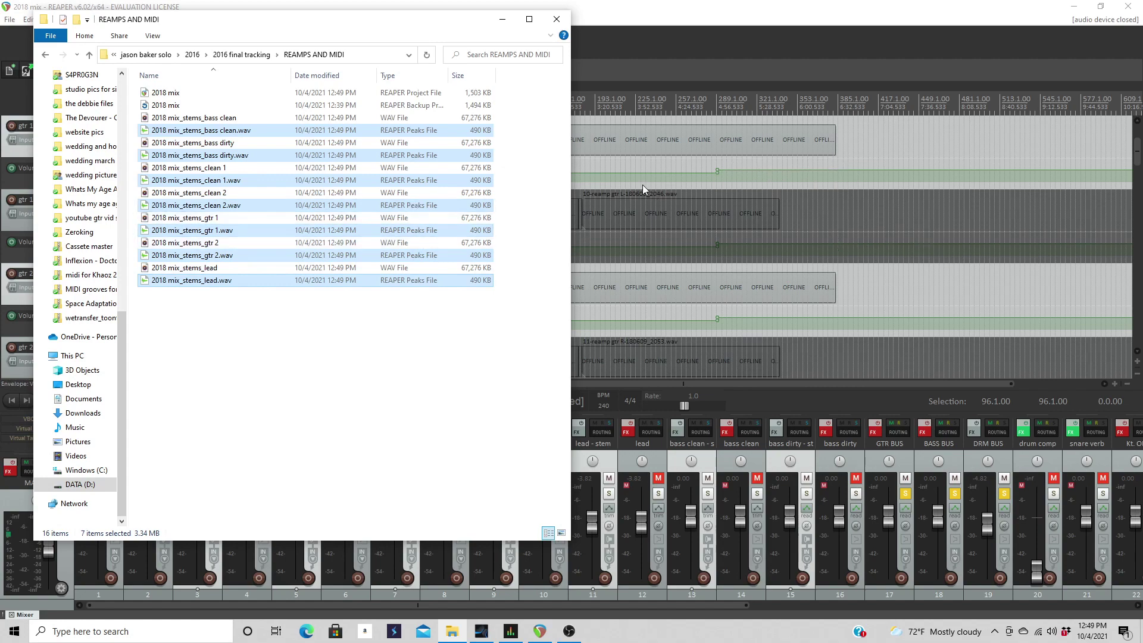
pyautogui.press('Delete')
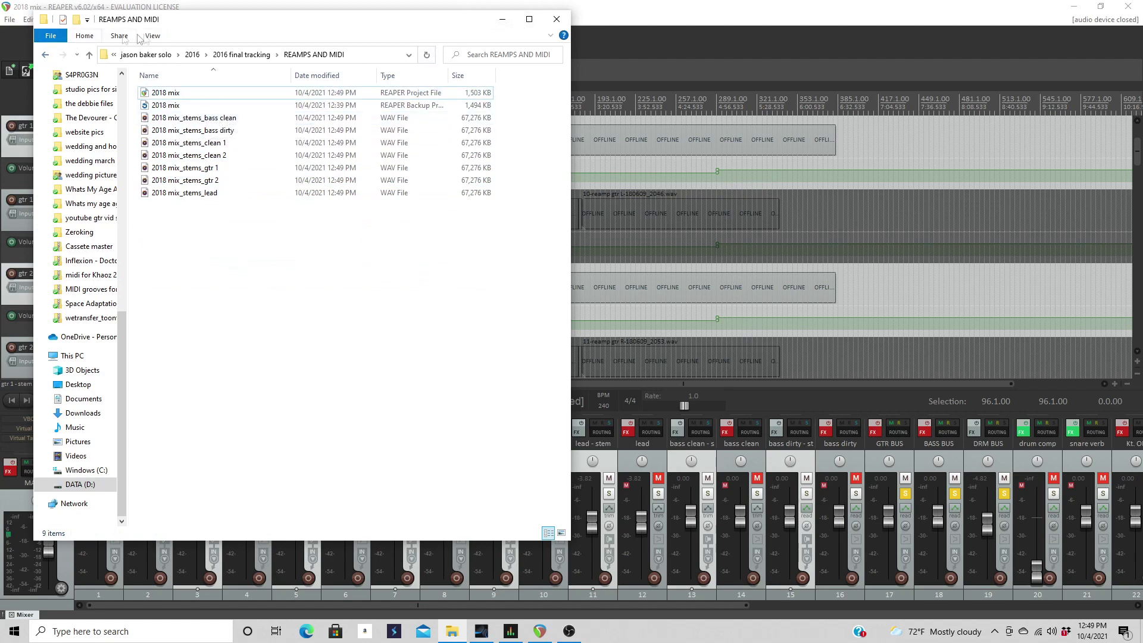
# Step: Export the entire project's MIDI as a multitrack file named 2018 mix to the REAMPS AND MIDI folder and check it in File Explorer
pyautogui.click(433, 6)
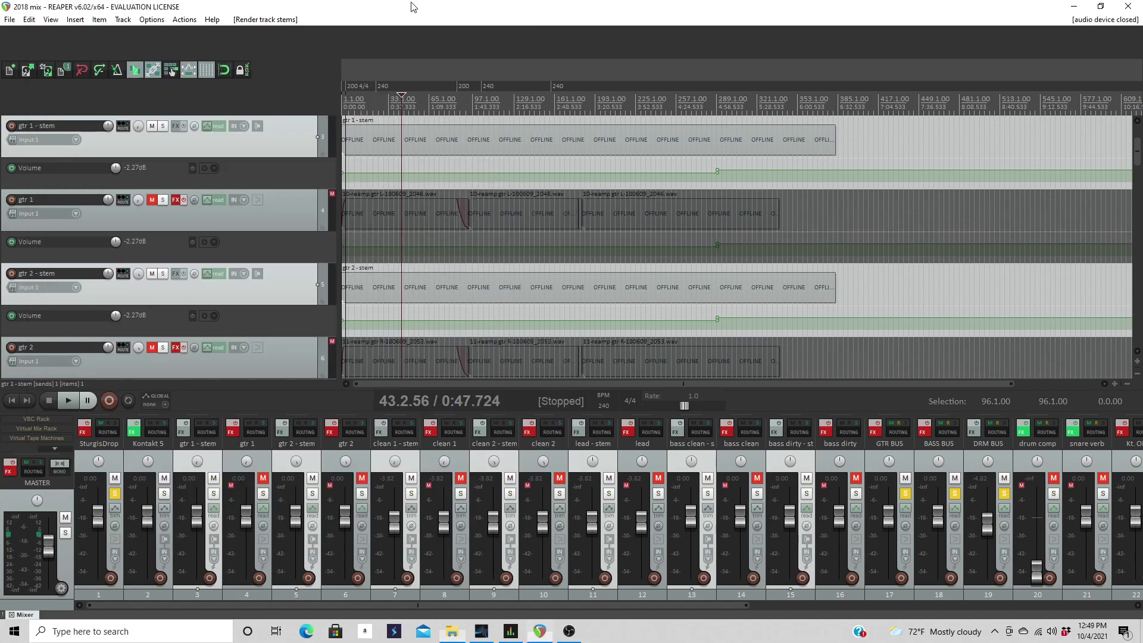
pyautogui.click(11, 19)
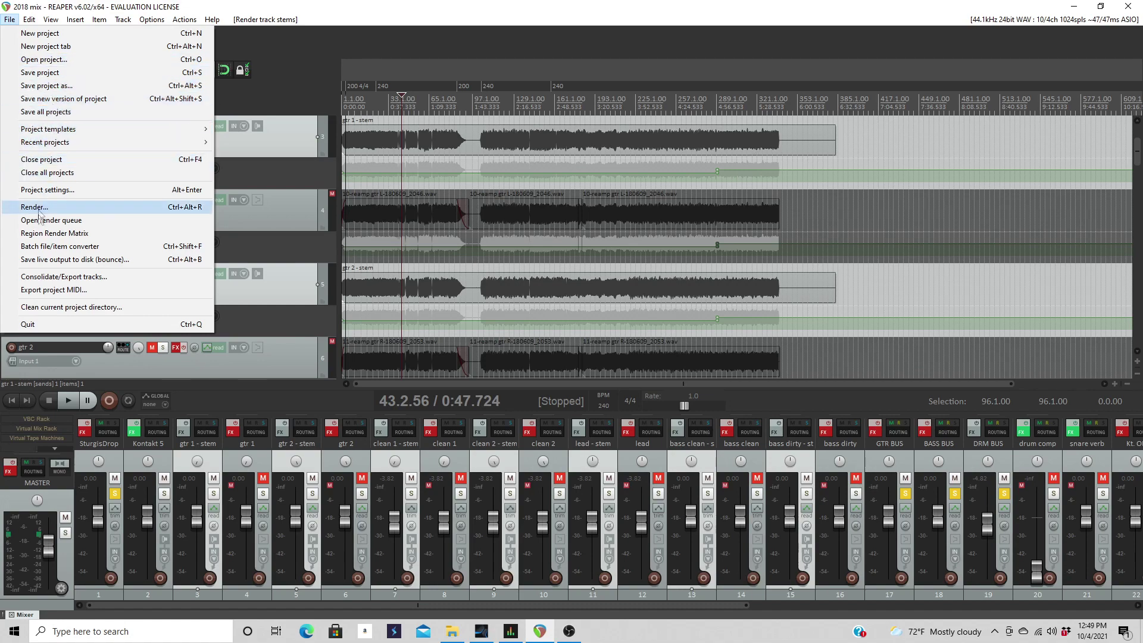
pyautogui.click(52, 296)
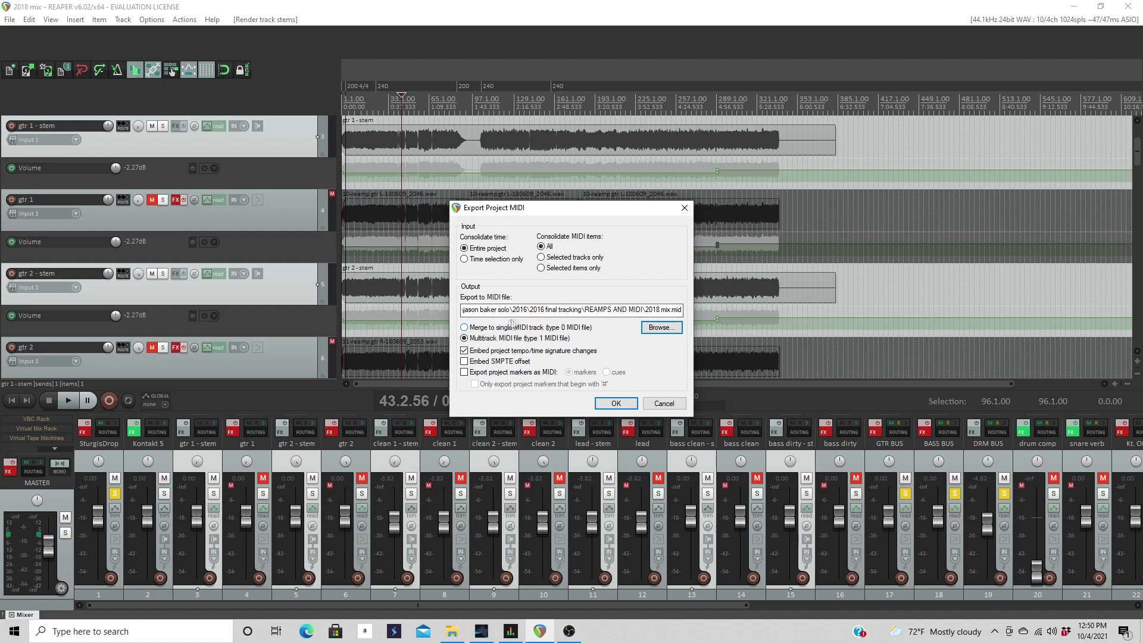
pyautogui.click(662, 329)
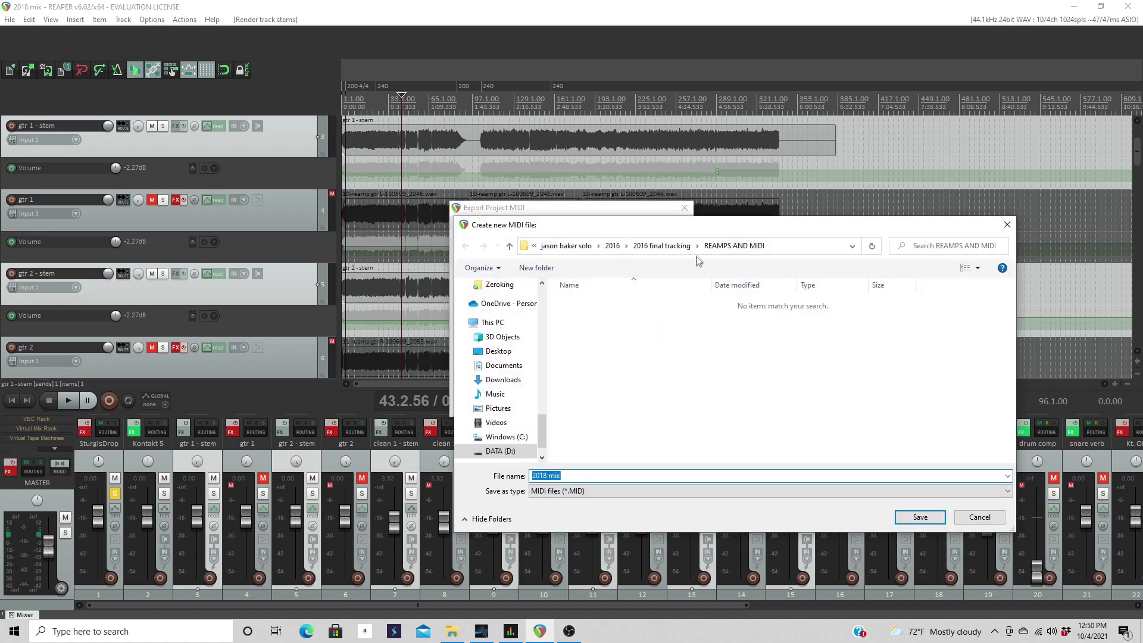
pyautogui.click(659, 249)
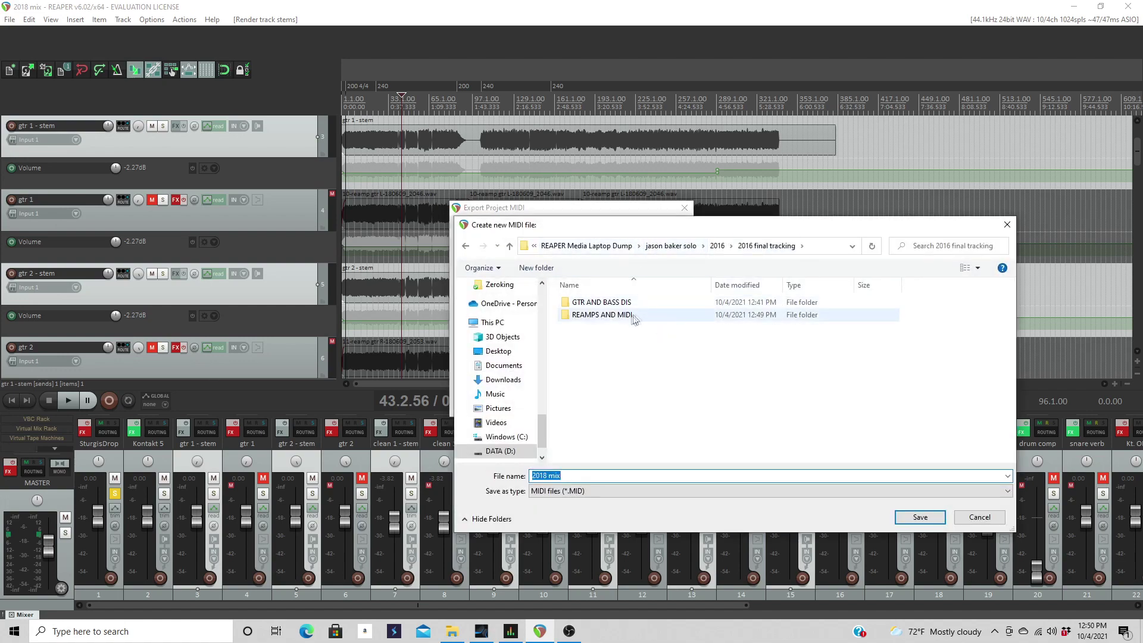
pyautogui.doubleClick(609, 321)
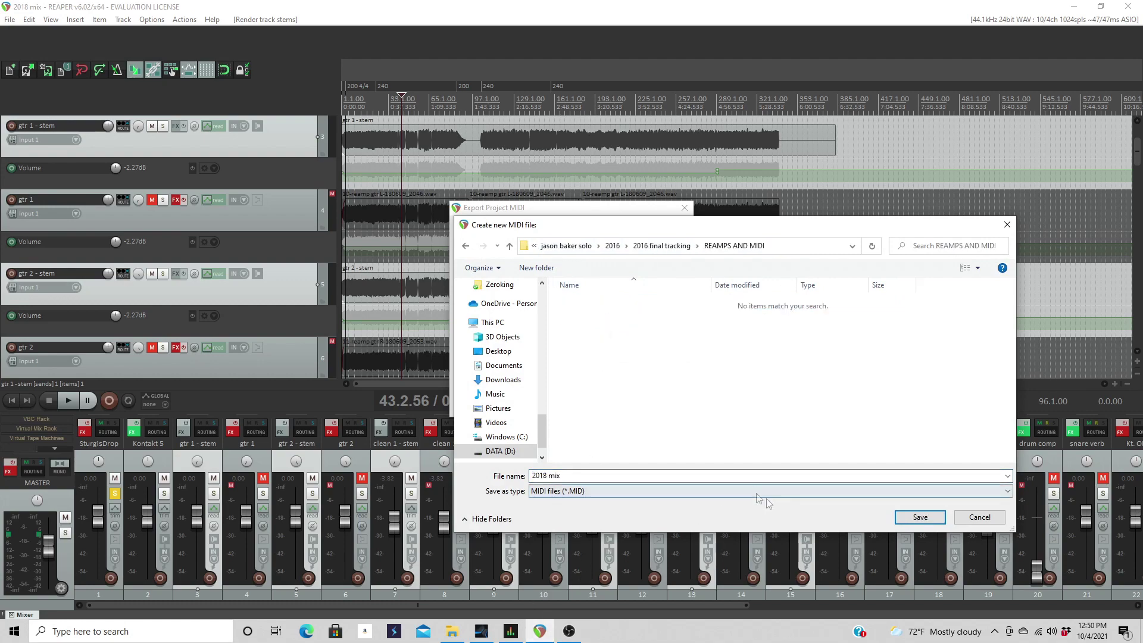
pyautogui.click(917, 519)
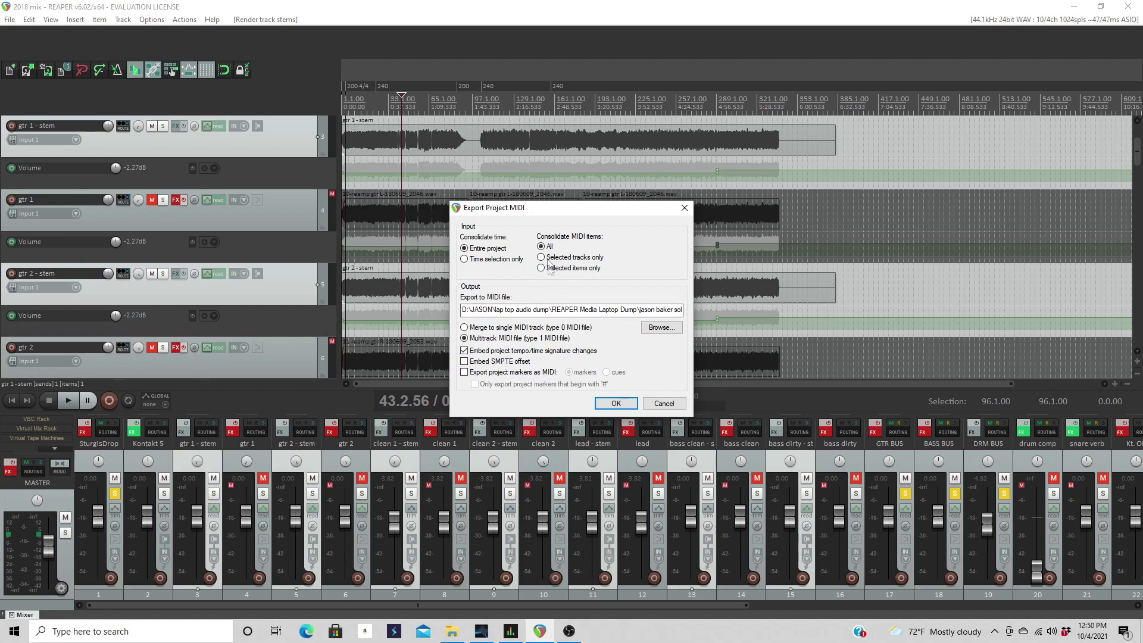
pyautogui.click(617, 404)
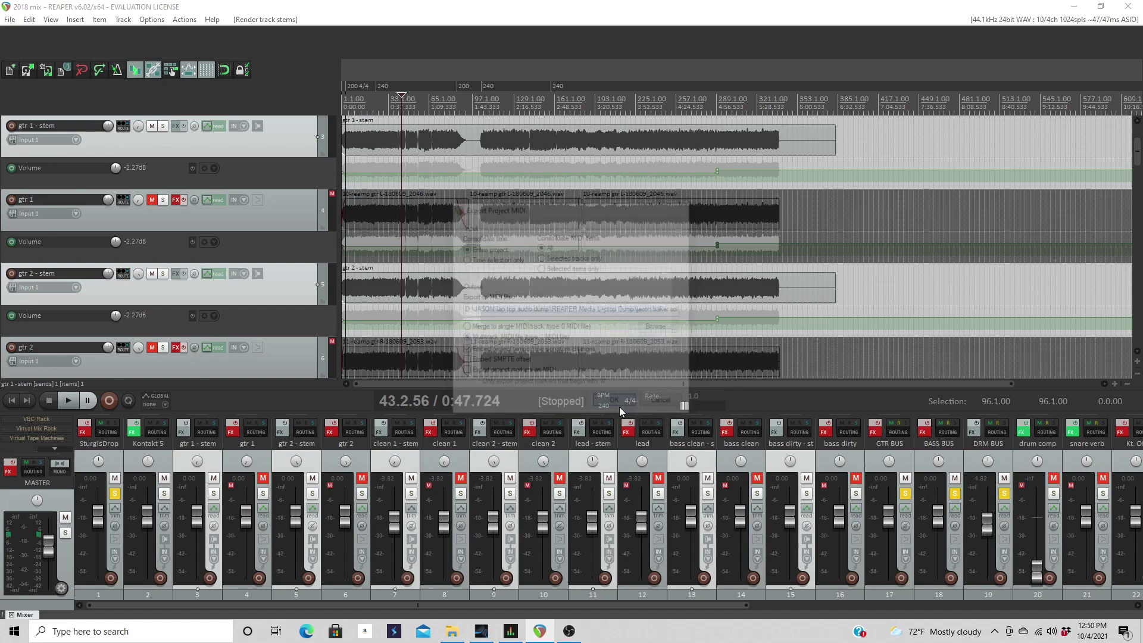
pyautogui.click(504, 336)
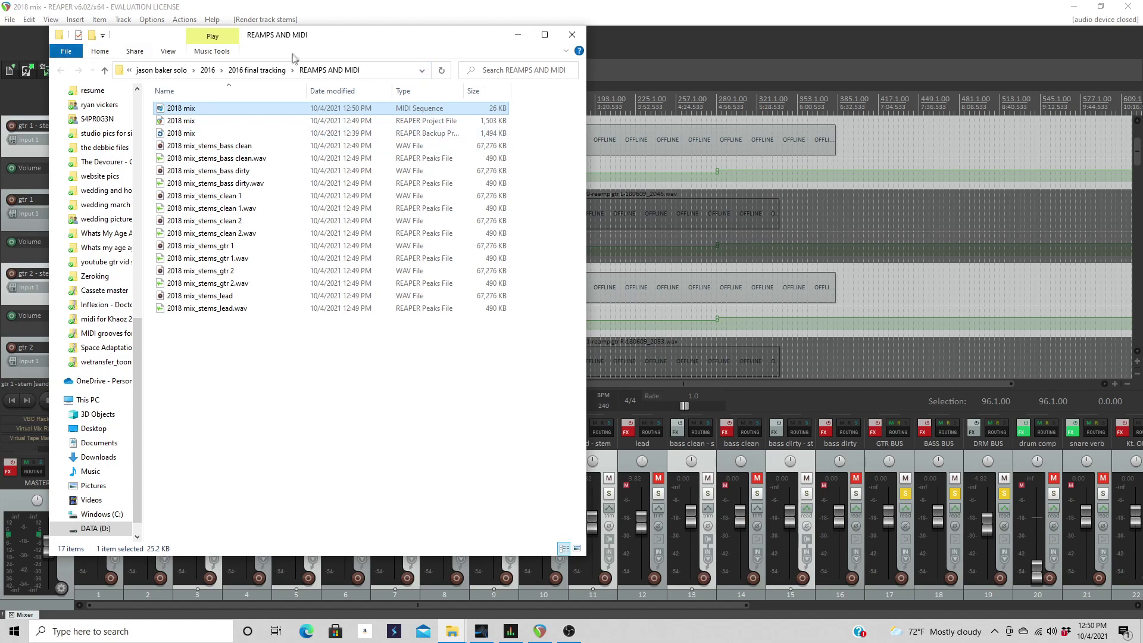
pyautogui.click(571, 6)
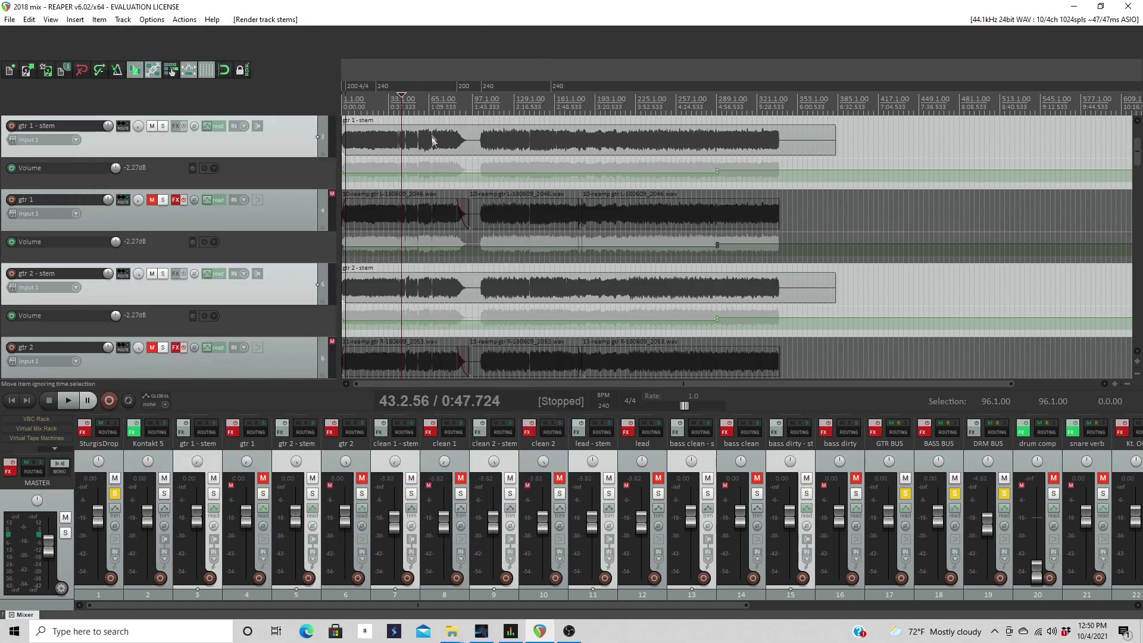
# Step: Select all the Kontakt drum tracks in the mixer, from Kt. OH through Kt. hats
pyautogui.scroll(5, 423, 160)
pyautogui.scroll(3, 260, 238)
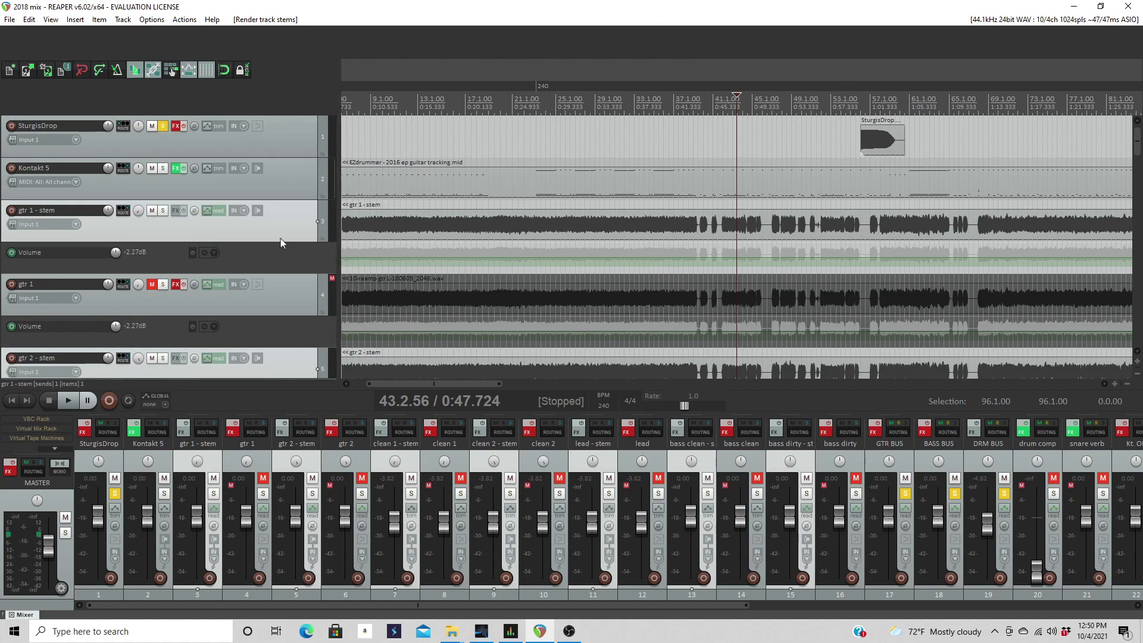
pyautogui.scroll(-3, 286, 243)
pyautogui.scroll(-15, 284, 238)
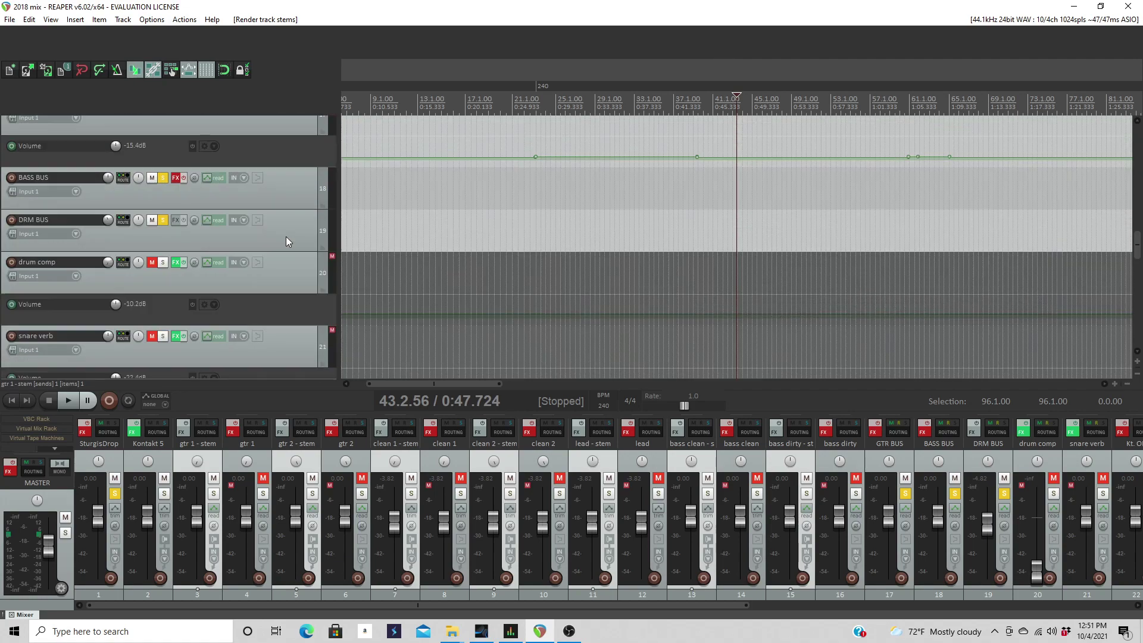
pyautogui.scroll(-12, 285, 237)
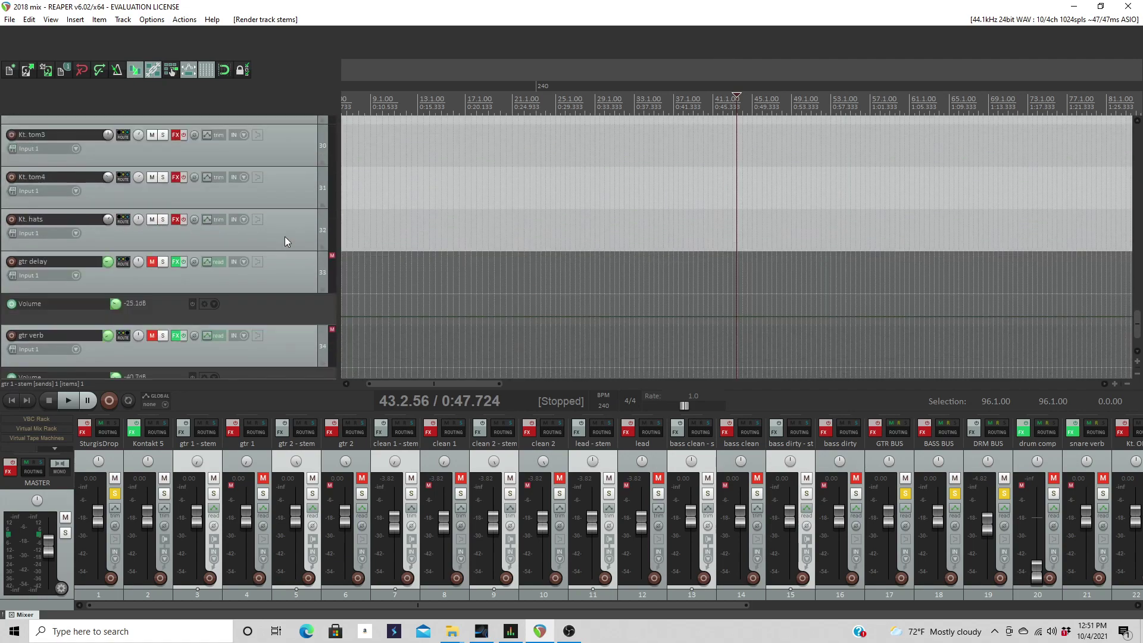
pyautogui.moveTo(458, 602); pyautogui.dragTo(761, 591)
pyautogui.scroll(-3, 760, 591)
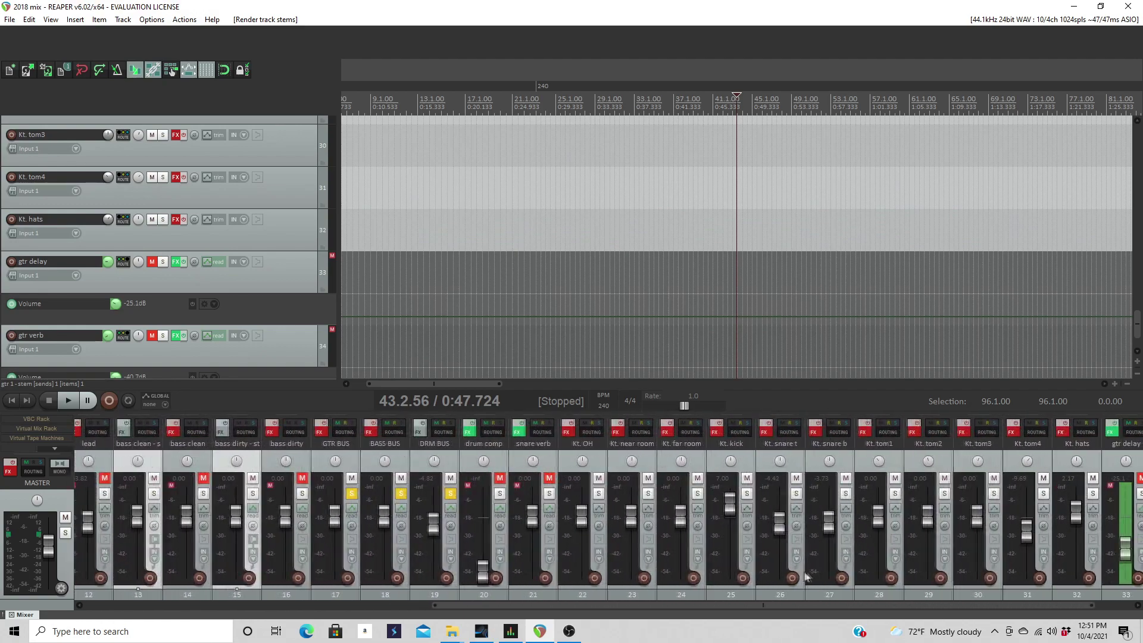
pyautogui.click(574, 459)
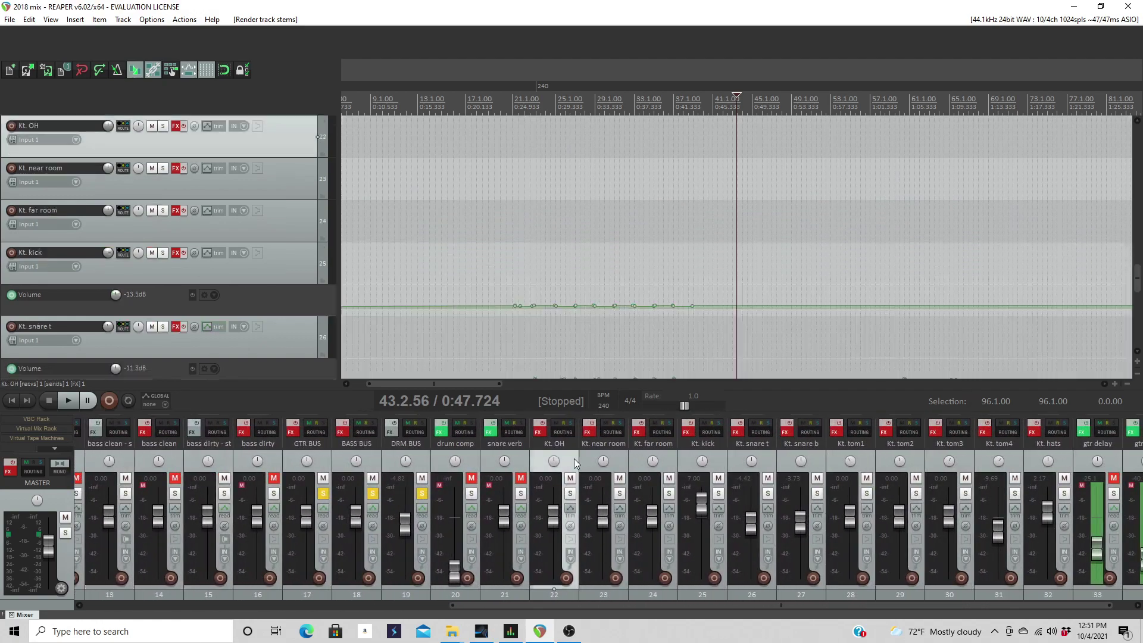
pyautogui.keyDown('ctrl'); pyautogui.click(623, 458); pyautogui.keyUp('ctrl')
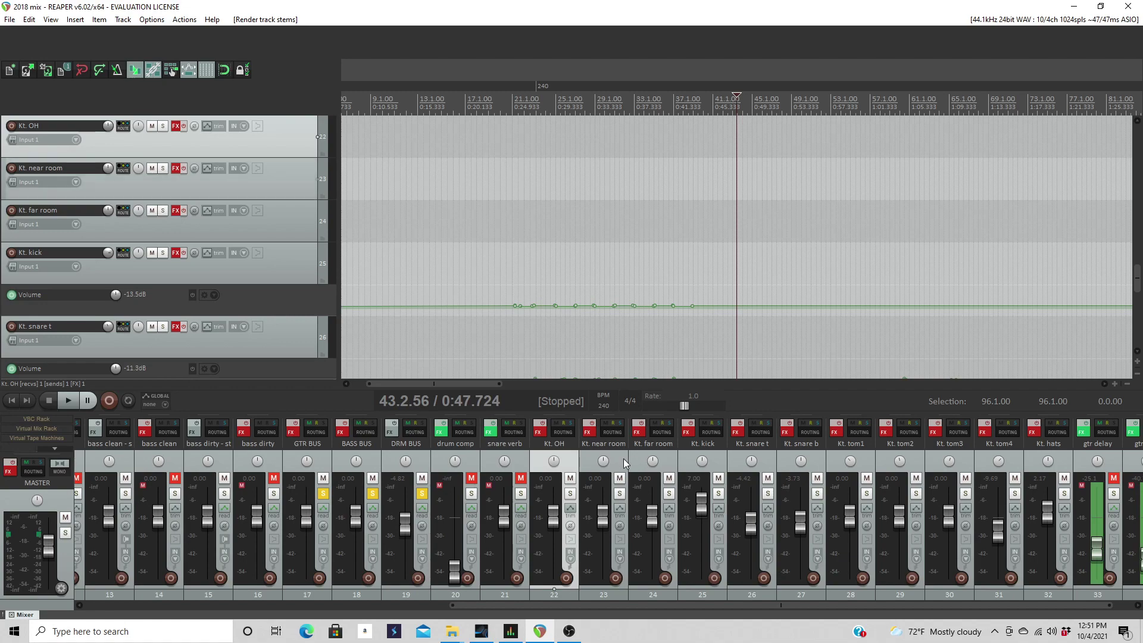
pyautogui.keyDown('ctrl'); pyautogui.click(655, 464); pyautogui.keyUp('ctrl')
pyautogui.keyDown('ctrl'); pyautogui.click(691, 462); pyautogui.keyUp('ctrl')
pyautogui.keyDown('ctrl'); pyautogui.click(741, 458); pyautogui.keyUp('ctrl')
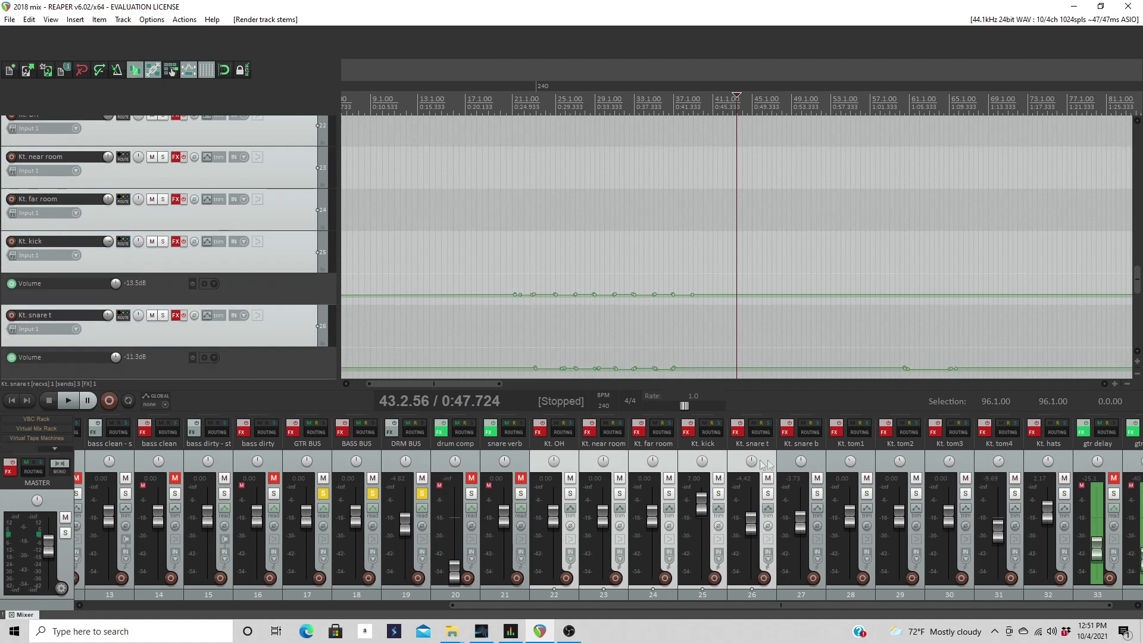
pyautogui.keyDown('ctrl'); pyautogui.click(785, 457); pyautogui.keyUp('ctrl')
pyautogui.keyDown('ctrl'); pyautogui.click(847, 460); pyautogui.keyUp('ctrl')
pyautogui.keyDown('ctrl'); pyautogui.click(893, 460); pyautogui.keyUp('ctrl')
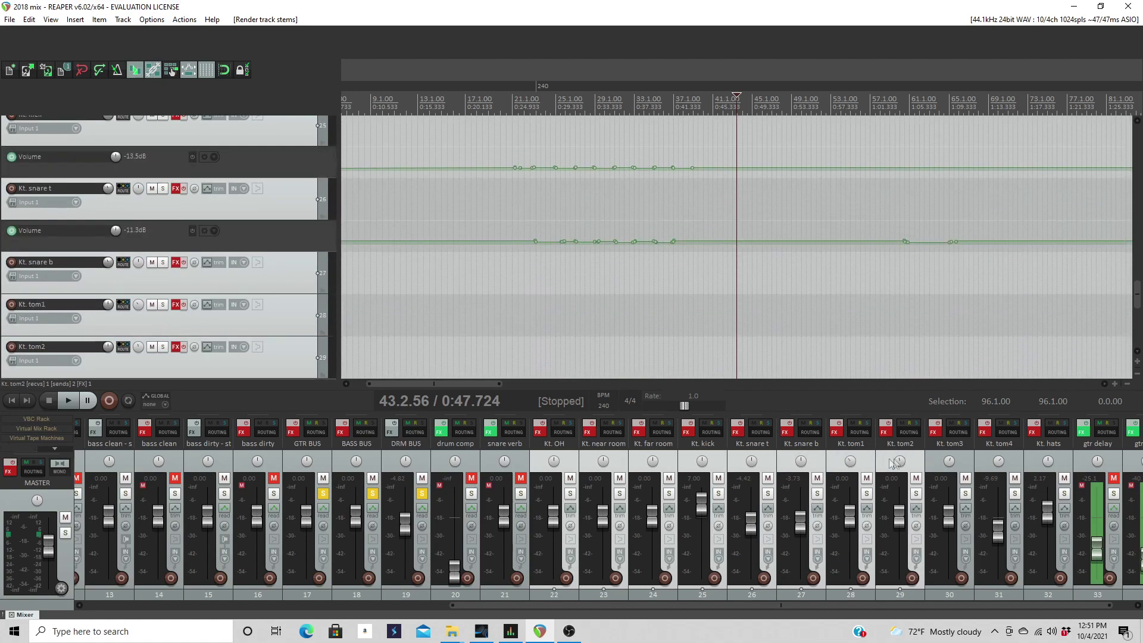
pyautogui.keyDown('ctrl'); pyautogui.click(934, 459); pyautogui.keyUp('ctrl')
pyautogui.keyDown('ctrl'); pyautogui.click(983, 458); pyautogui.keyUp('ctrl')
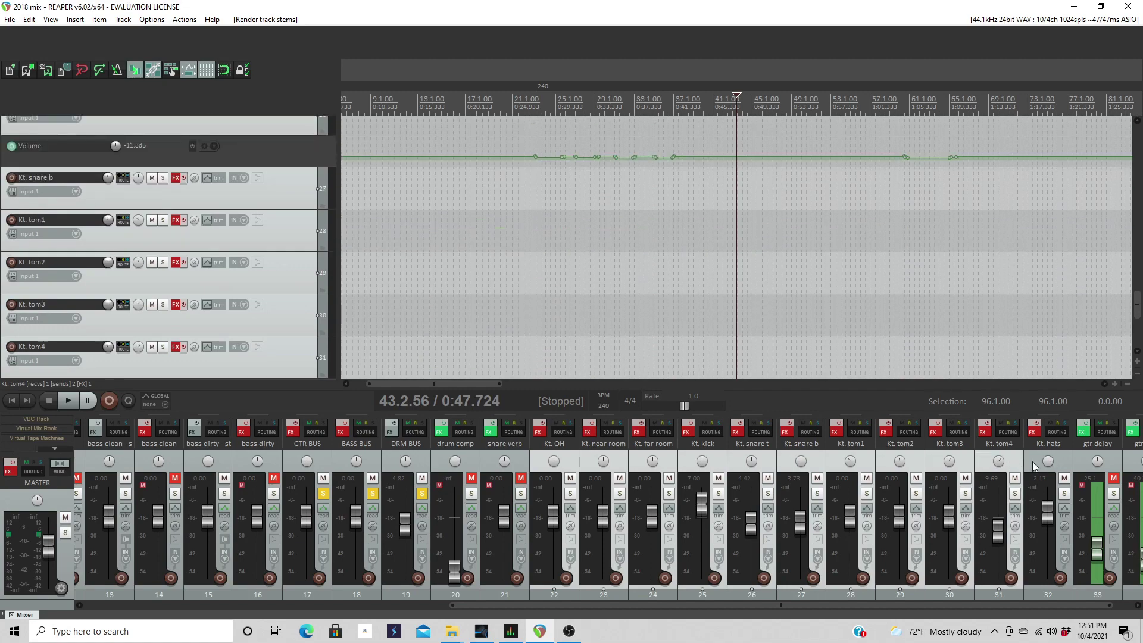
pyautogui.keyDown('ctrl'); pyautogui.click(1032, 462); pyautogui.keyUp('ctrl')
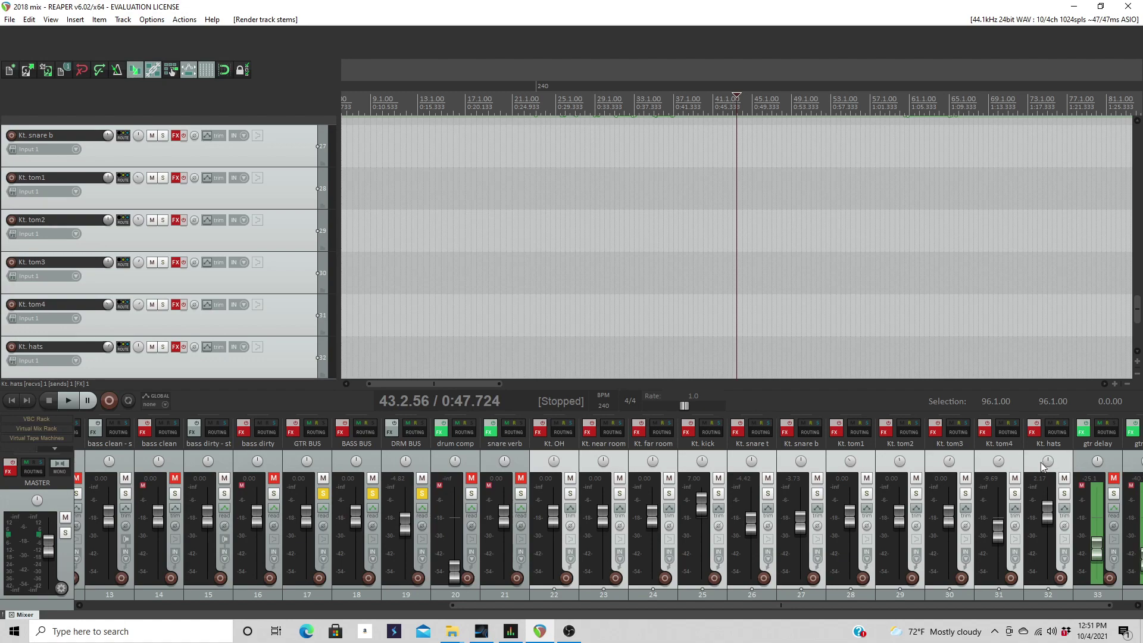
# Step: Save the project as 2018 mix in a new DRUM STEMS folder inside 2016 final tracking
pyautogui.click(10, 20)
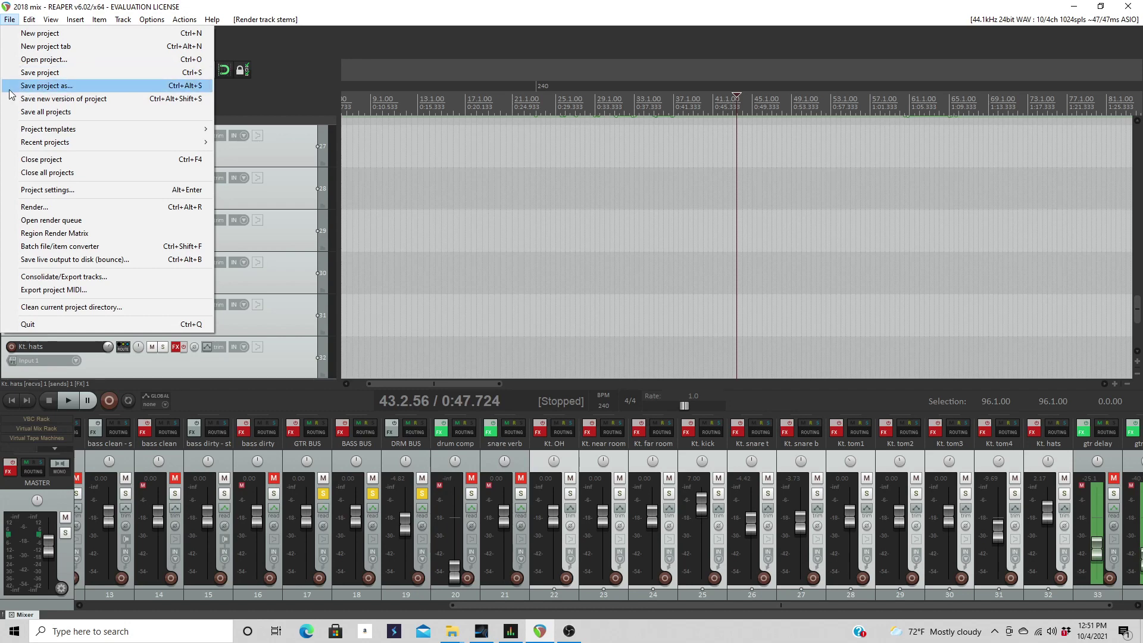
pyautogui.click(90, 84)
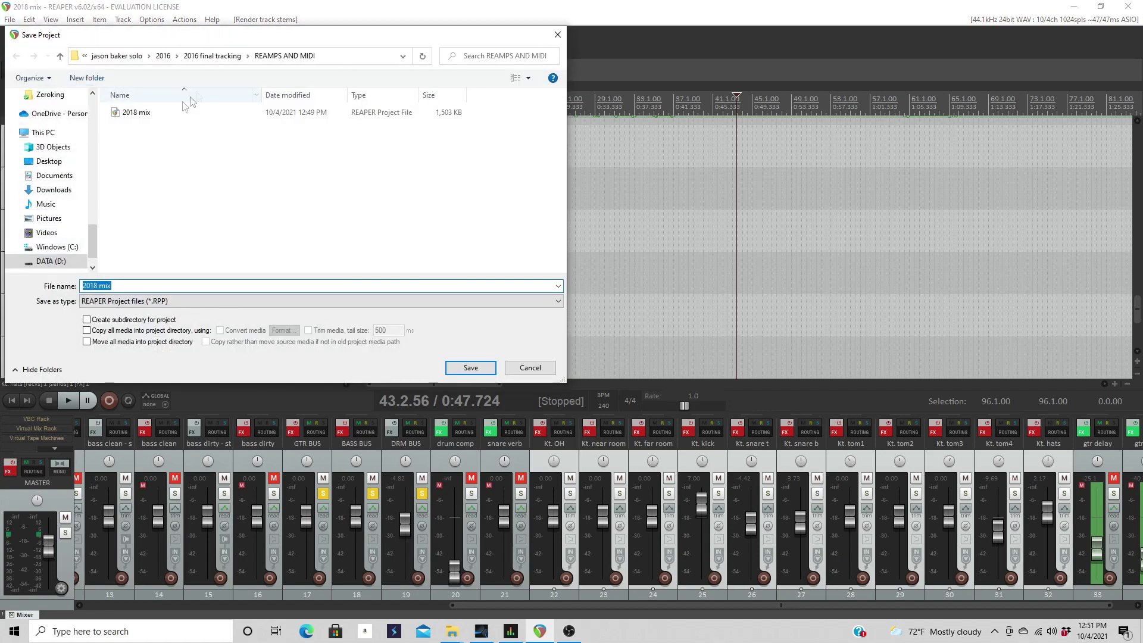
pyautogui.click(221, 56)
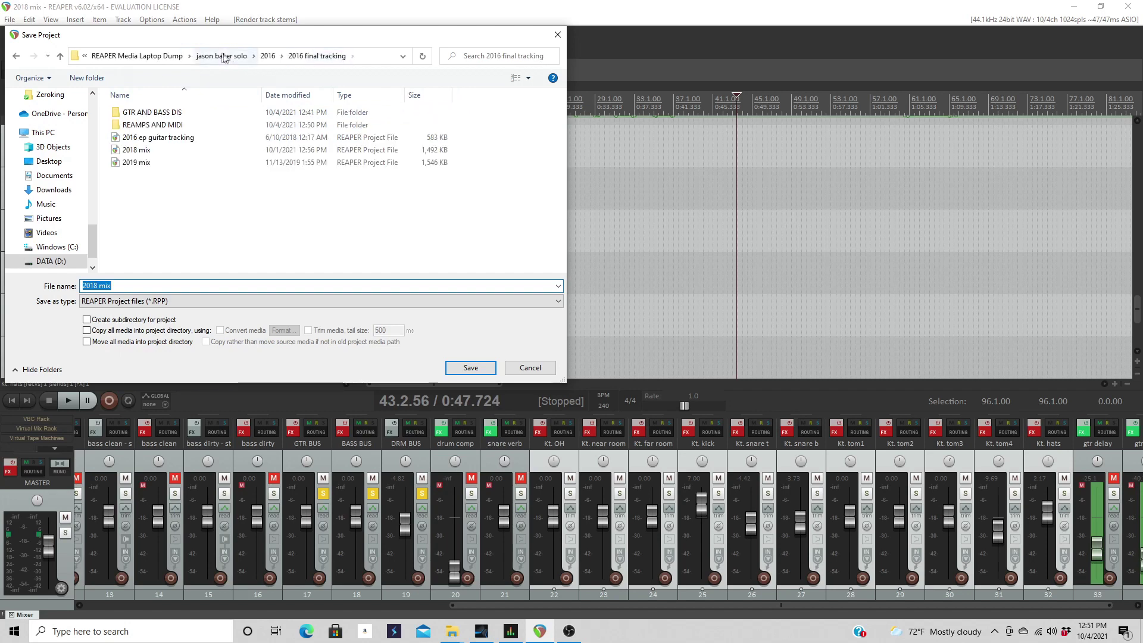
pyautogui.click(87, 78)
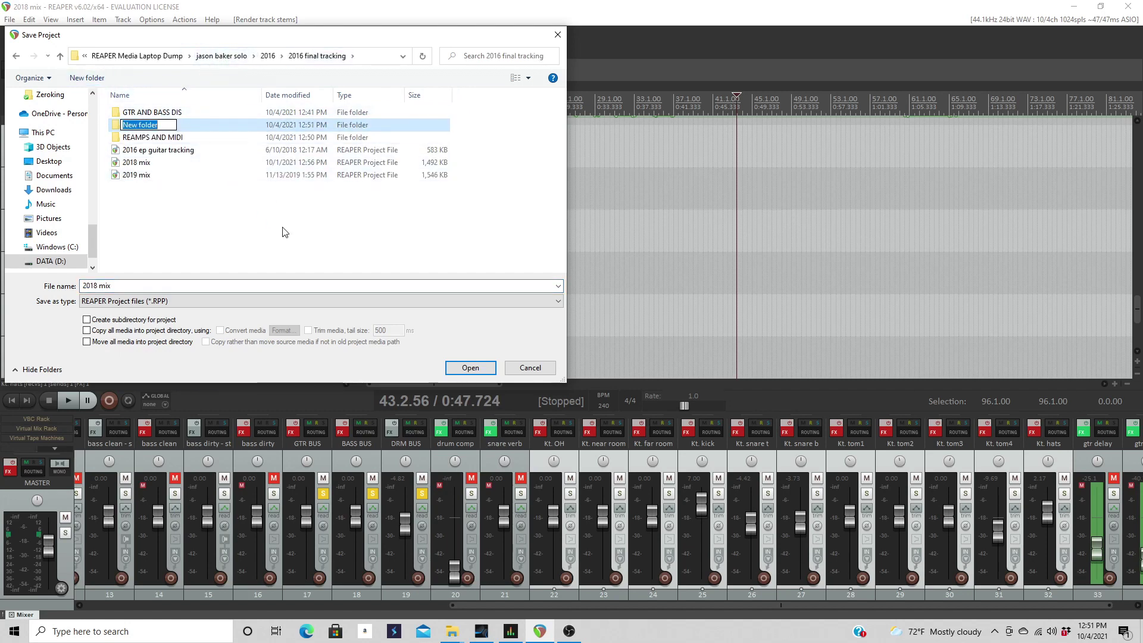
pyautogui.write('DRUM STEMS')
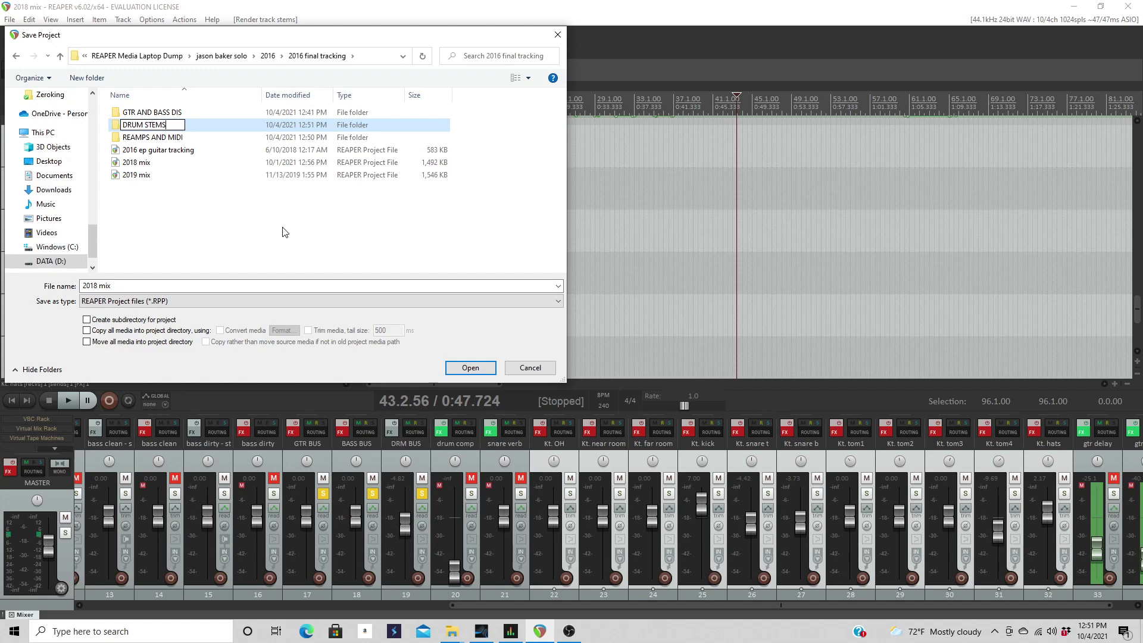
pyautogui.doubleClick(215, 127)
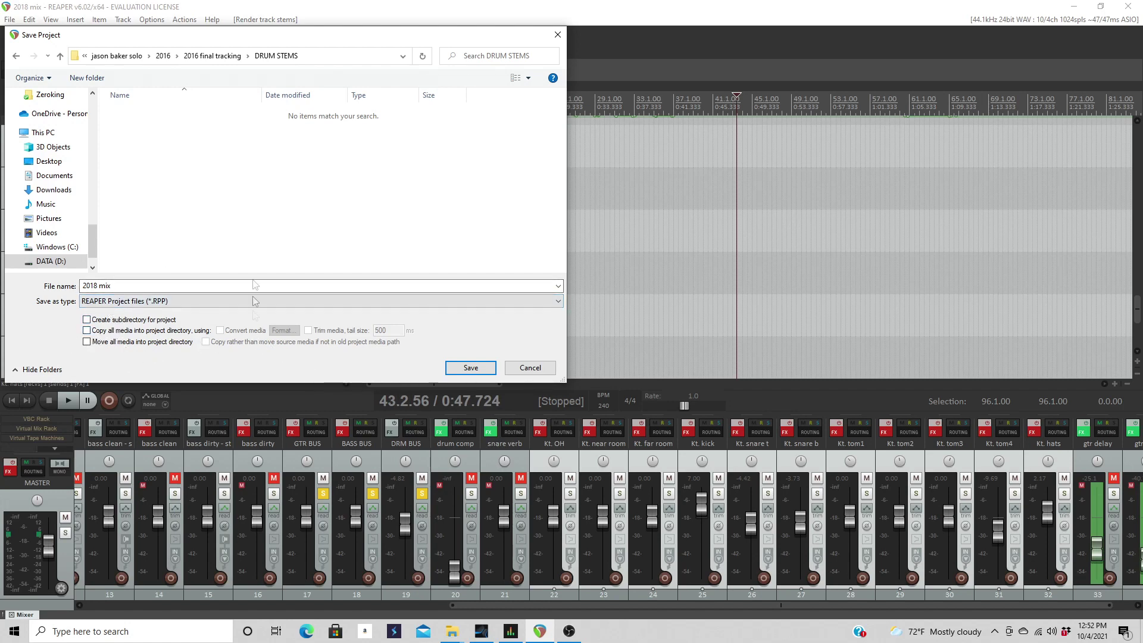
pyautogui.click(466, 373)
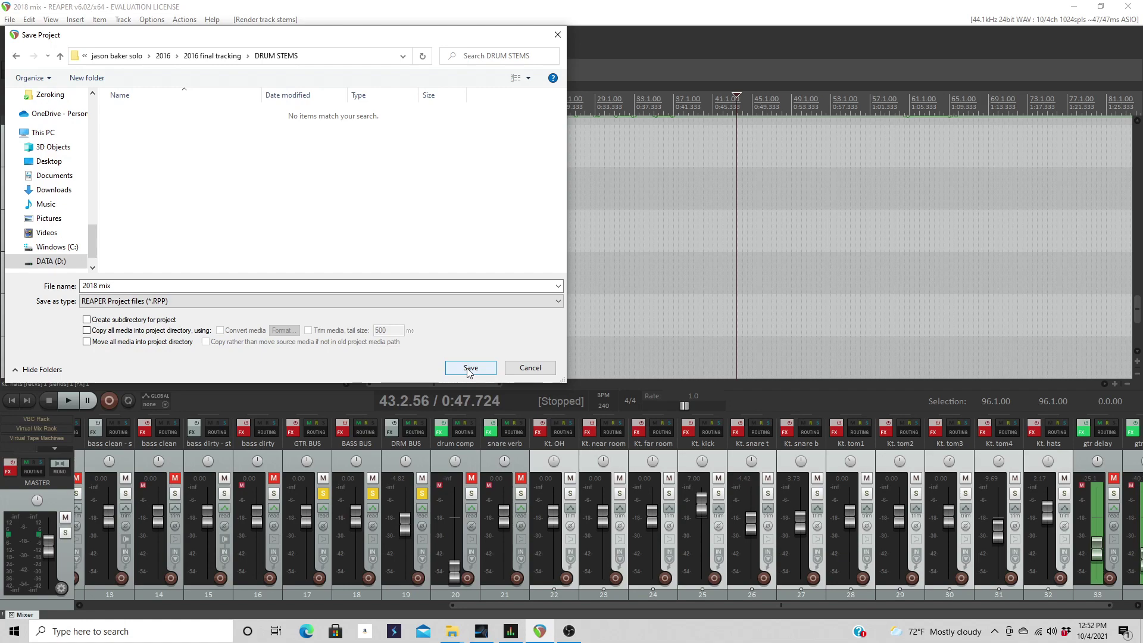
pyautogui.click(469, 369)
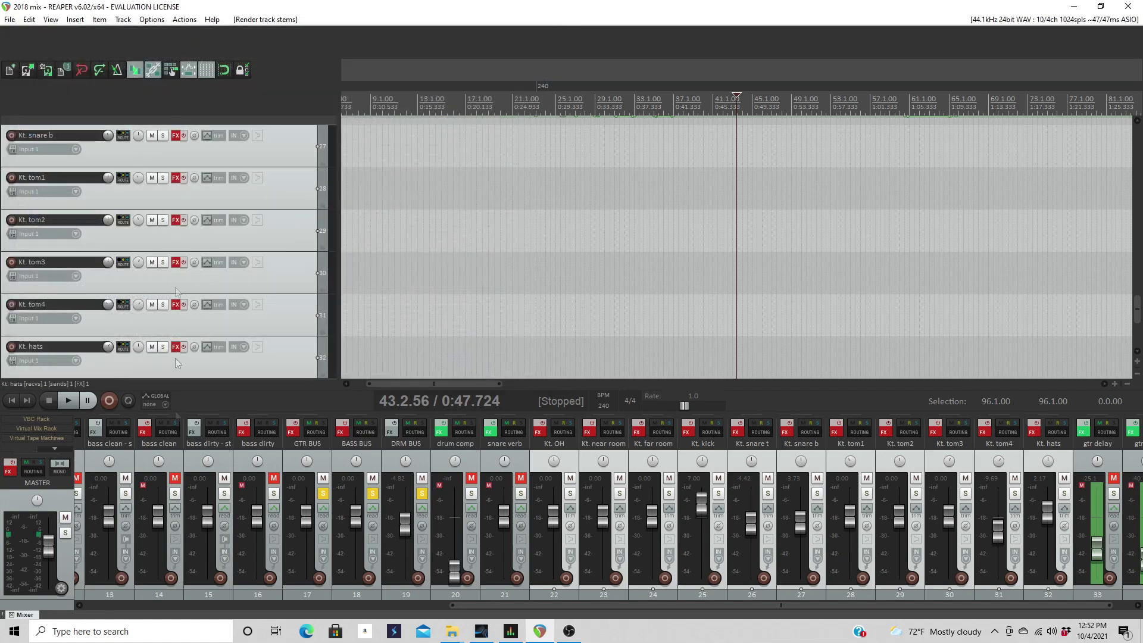
# Step: Check the contents of the DRUM STEMS folder in File Explorer, then return to REAPER
pyautogui.moveTo(453, 638)
pyautogui.click(494, 565)
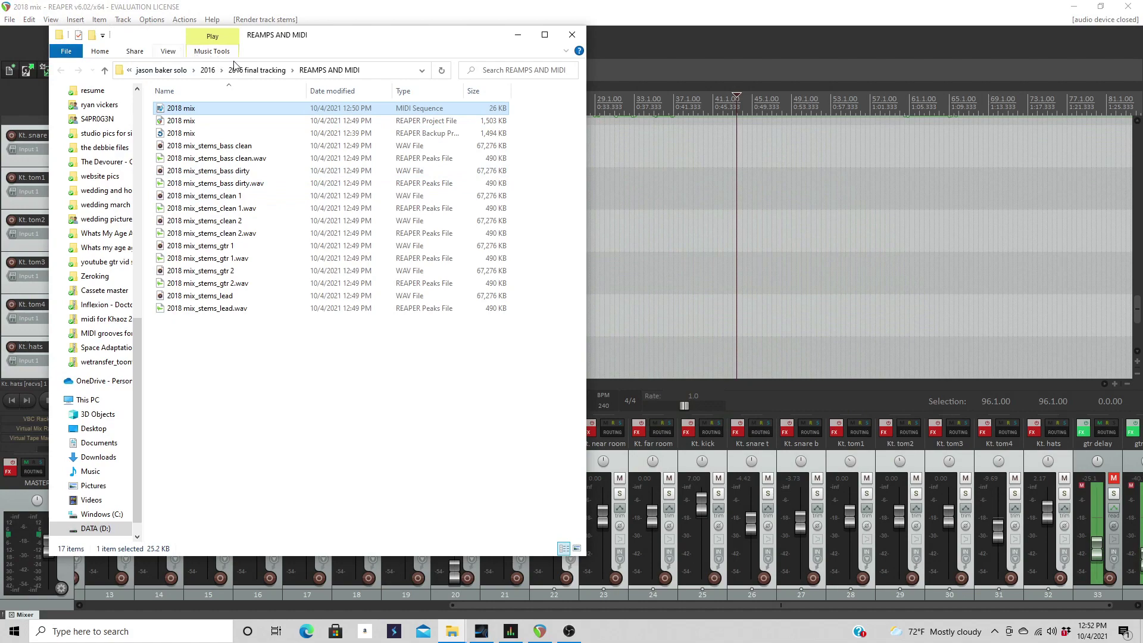
pyautogui.click(257, 69)
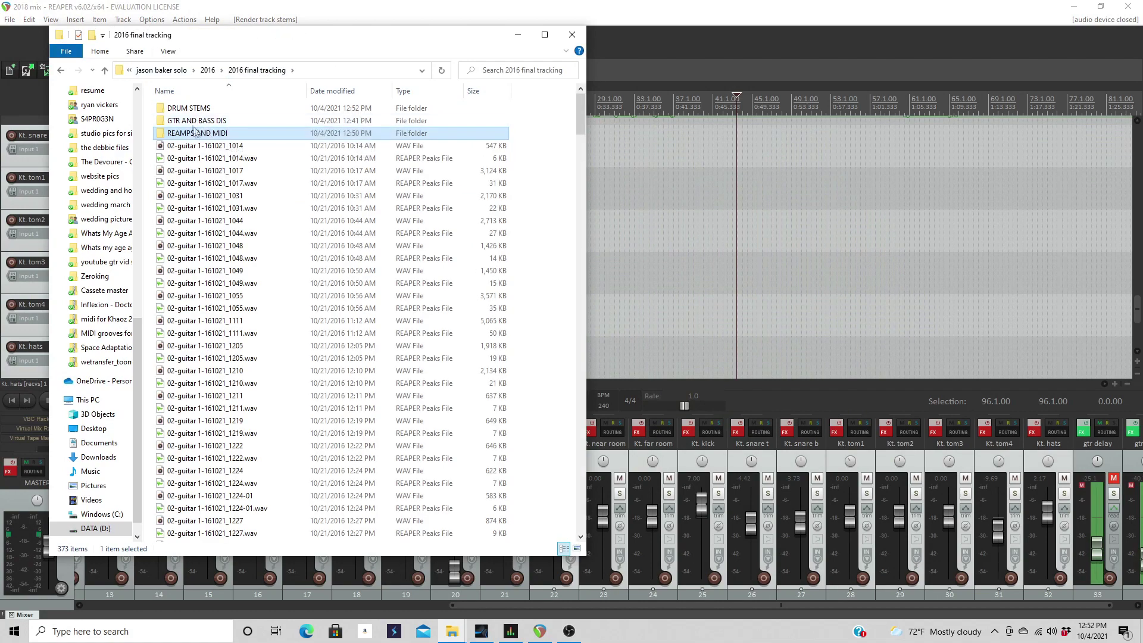
pyautogui.doubleClick(189, 110)
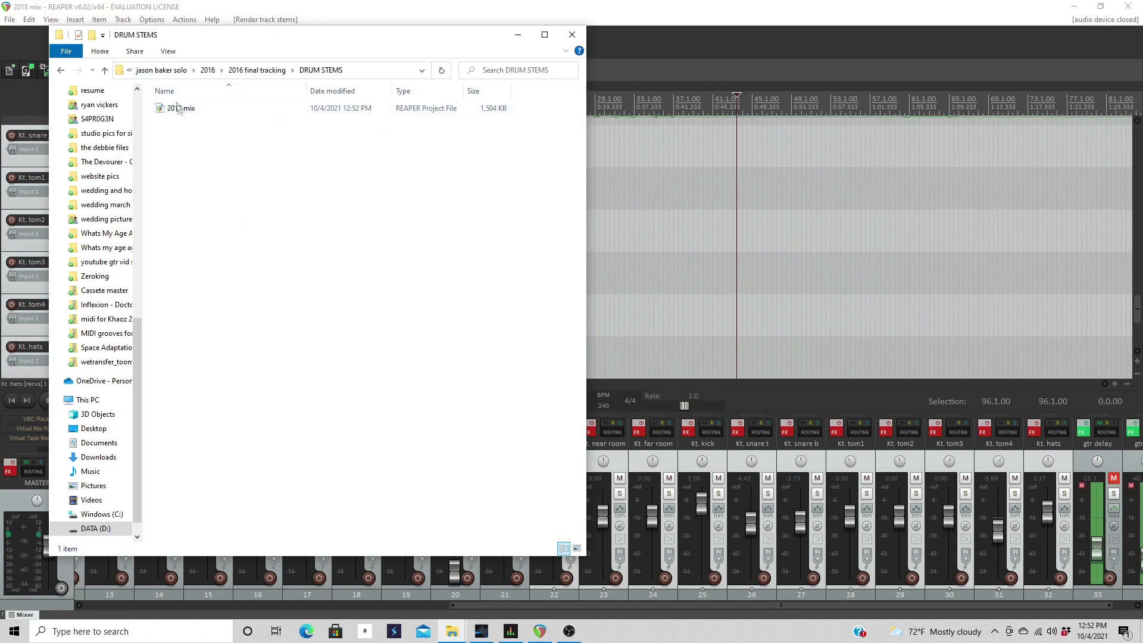
pyautogui.click(520, 37)
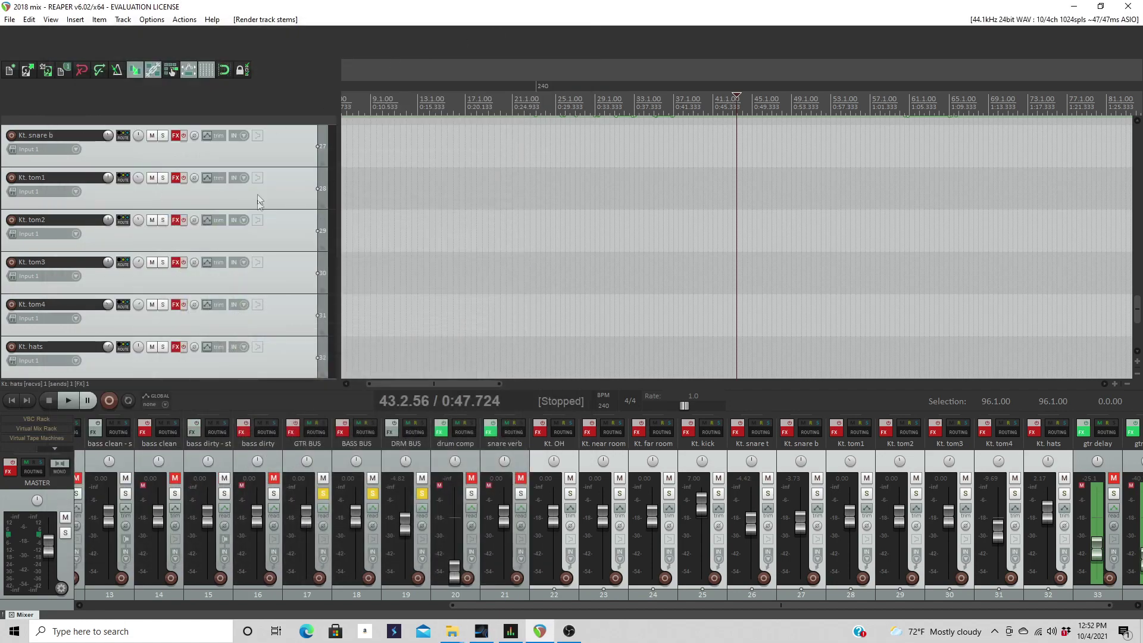
# Step: Render the selected Kontakt drum tracks to stereo stem tracks, muting the originals
pyautogui.scroll(5, 250, 212)
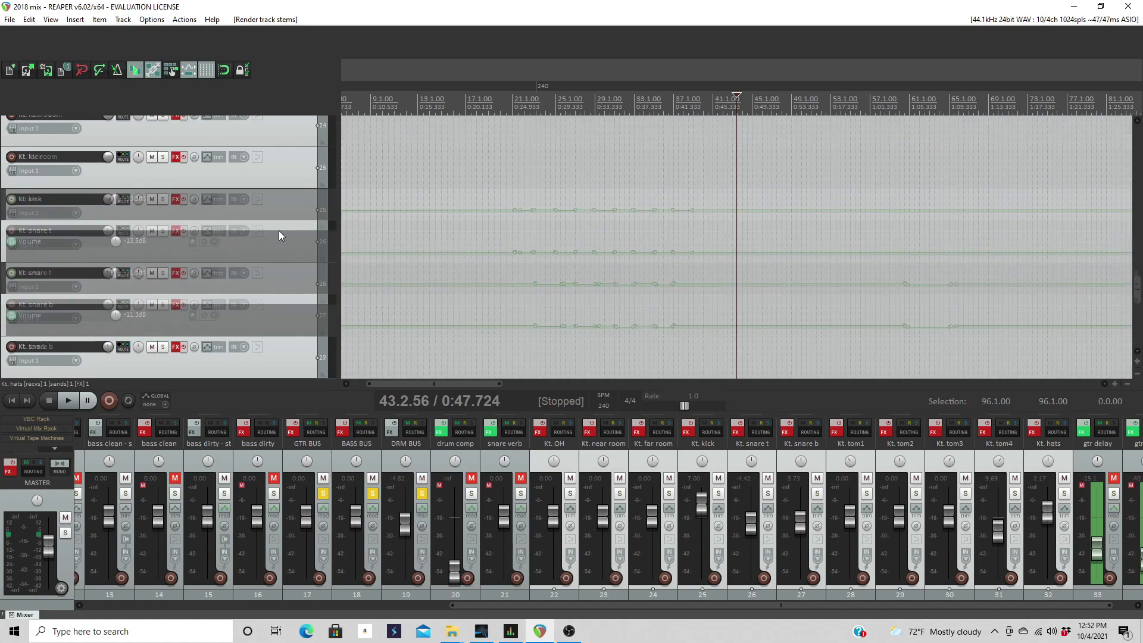
pyautogui.scroll(2, 276, 232)
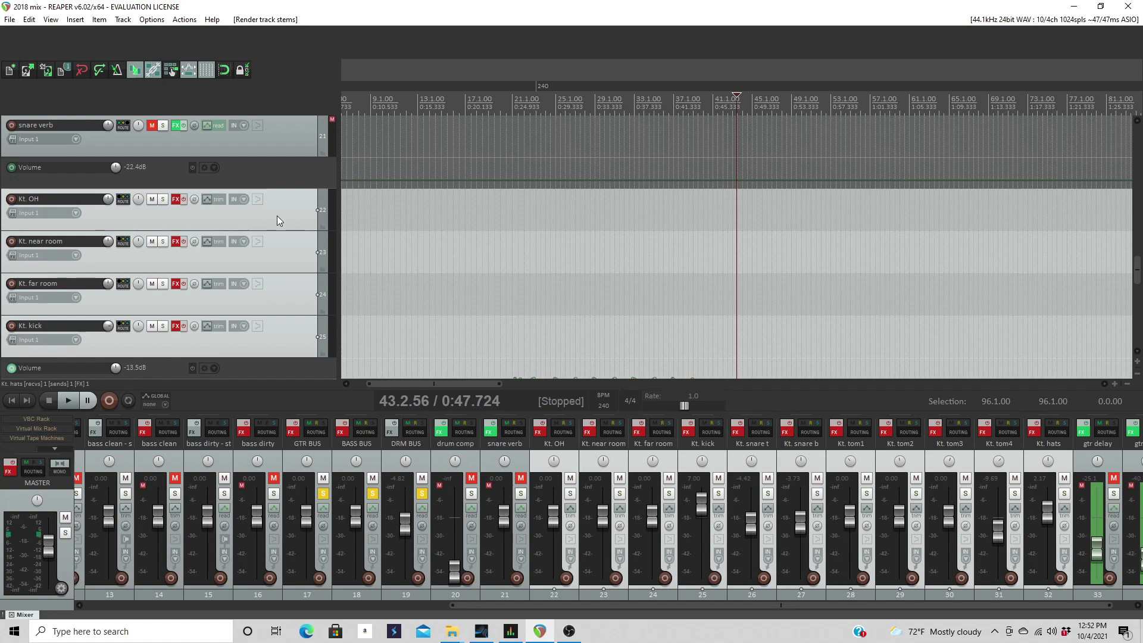
pyautogui.rightClick(277, 217)
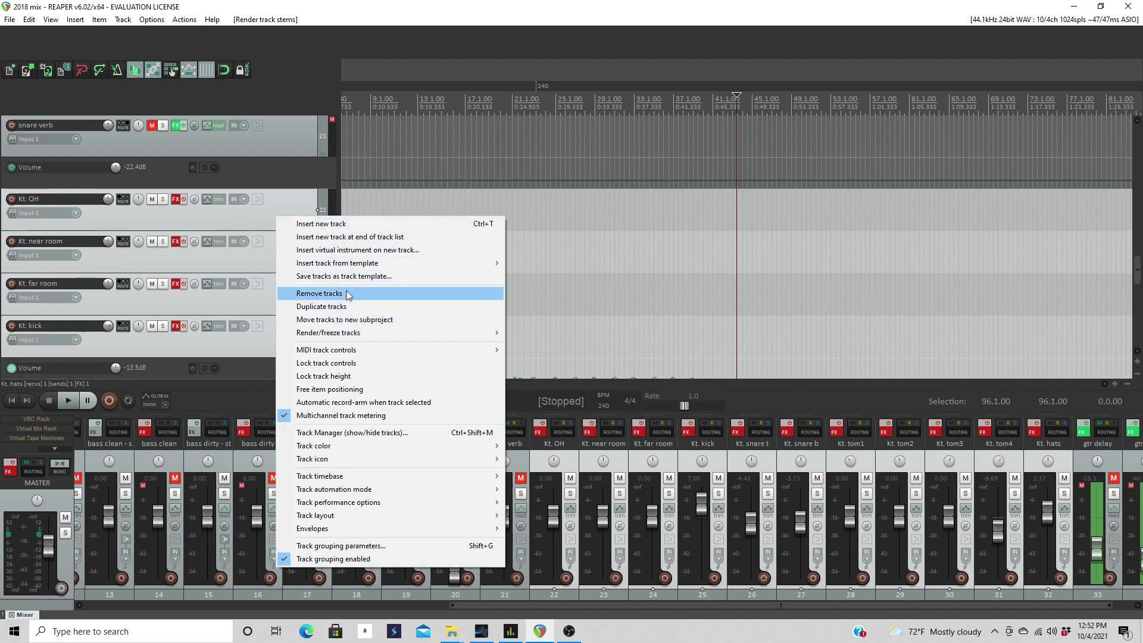
pyautogui.moveTo(357, 338)
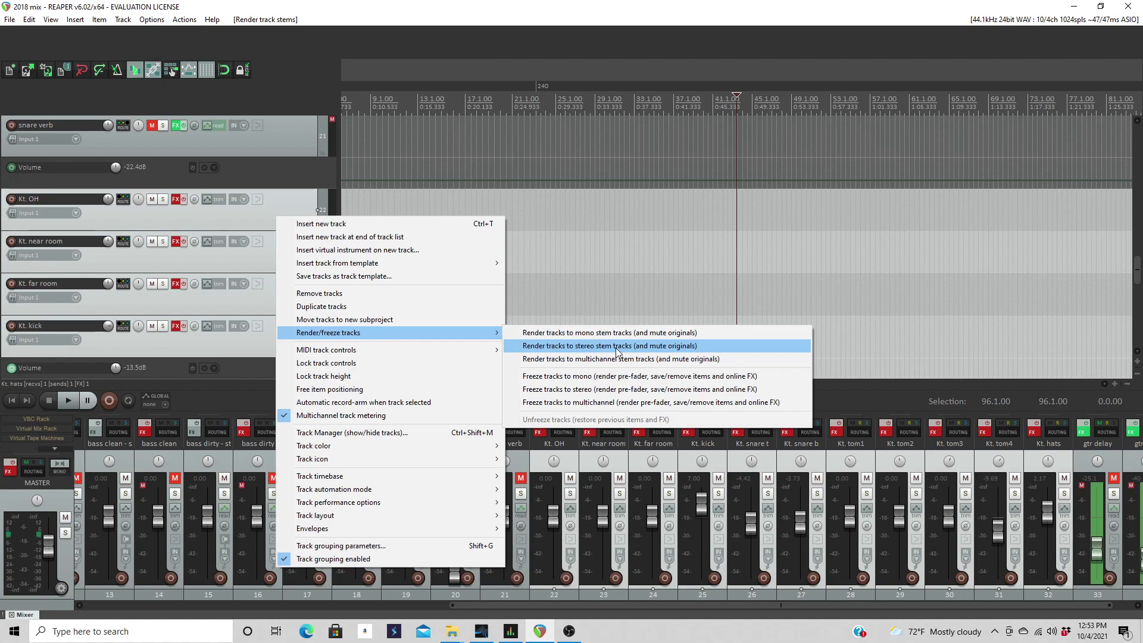
pyautogui.click(625, 346)
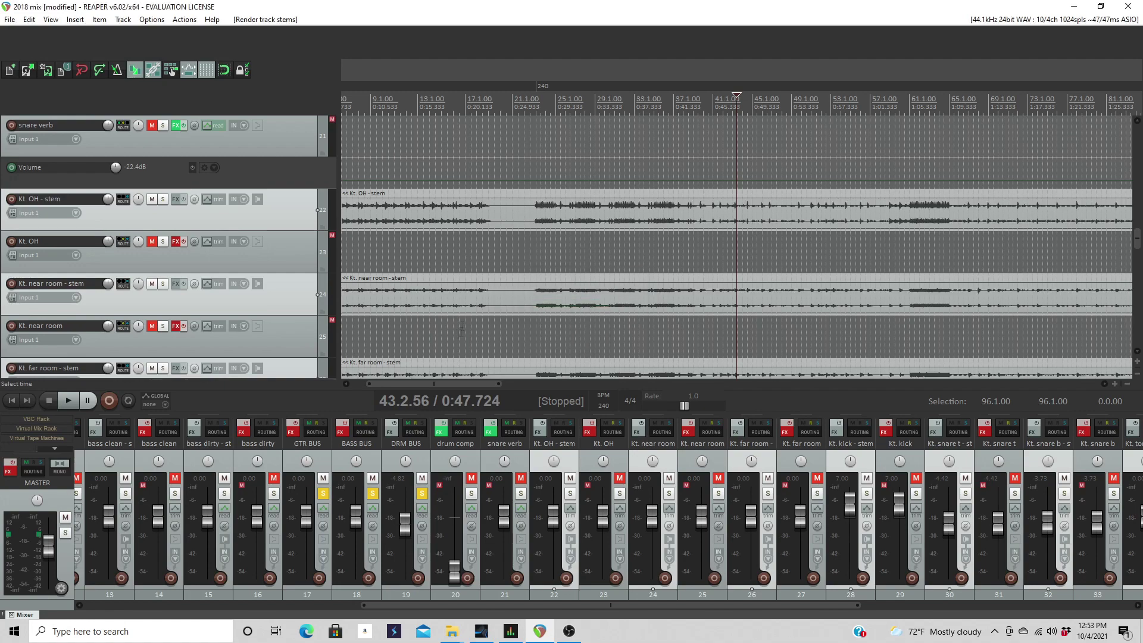
pyautogui.click(9, 20)
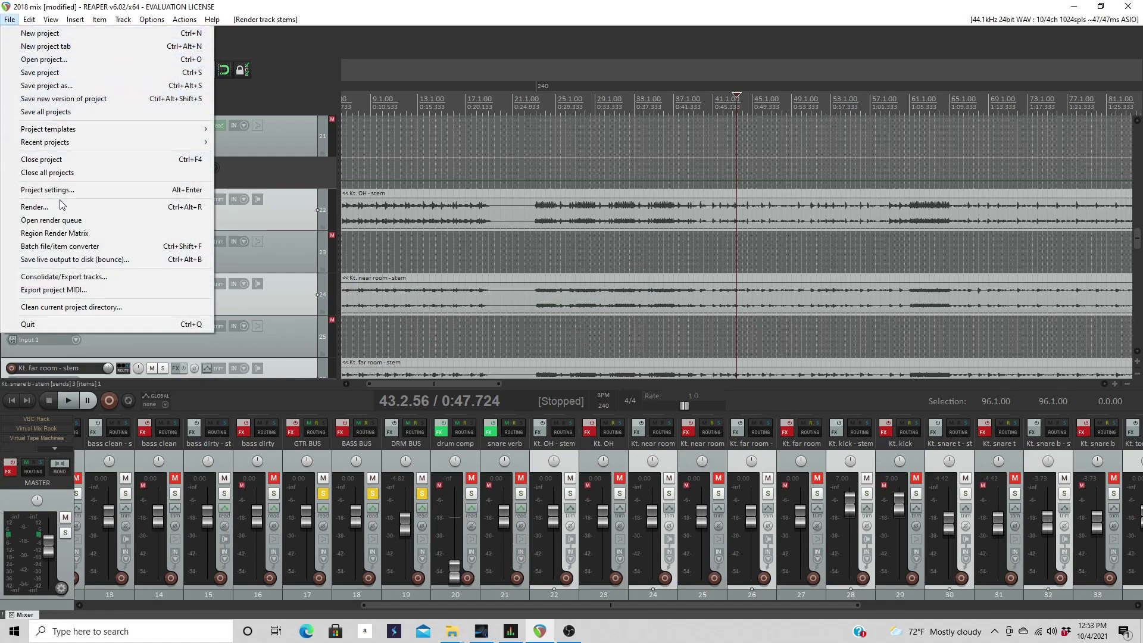
pyautogui.click(77, 88)
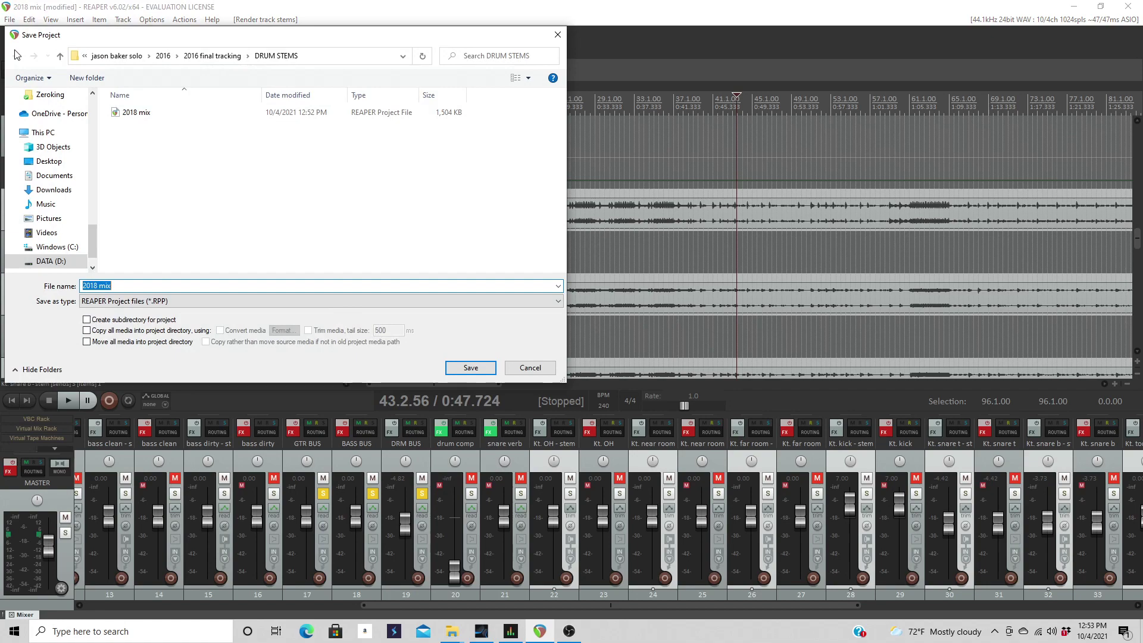
pyautogui.click(530, 367)
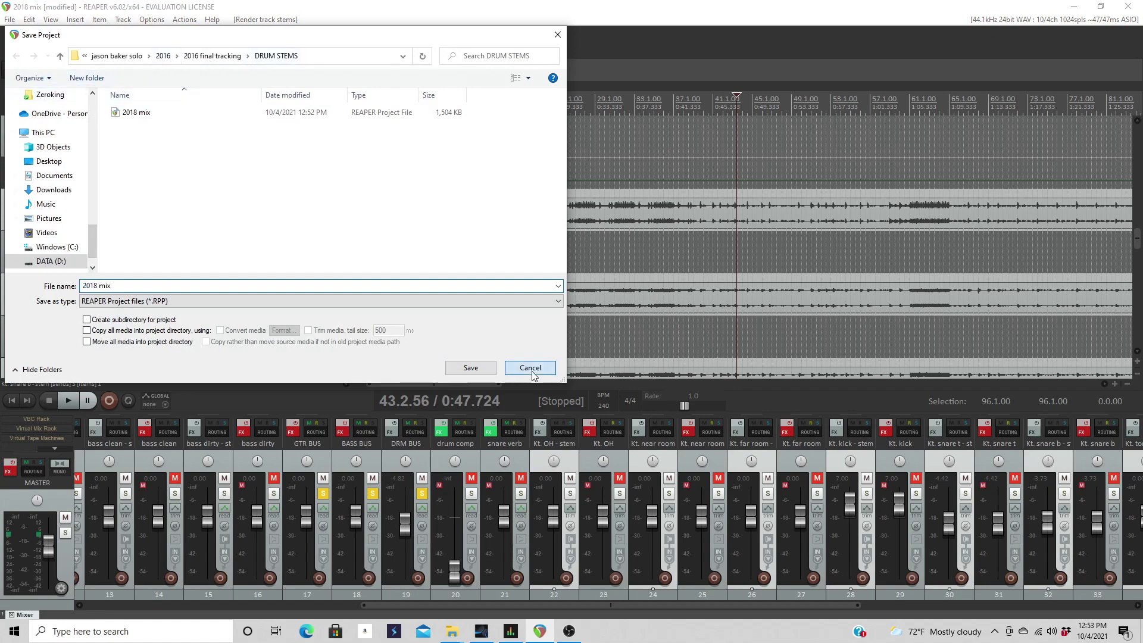
# Step: Save the 2018 mix project under its existing name and close it
pyautogui.click(9, 19)
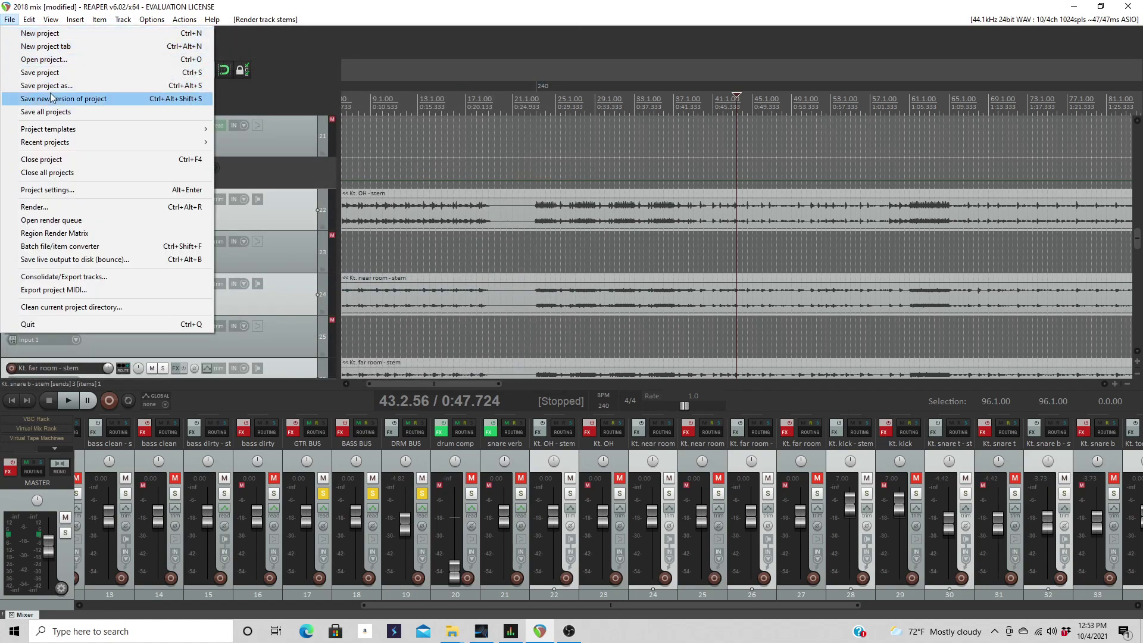
pyautogui.click(81, 71)
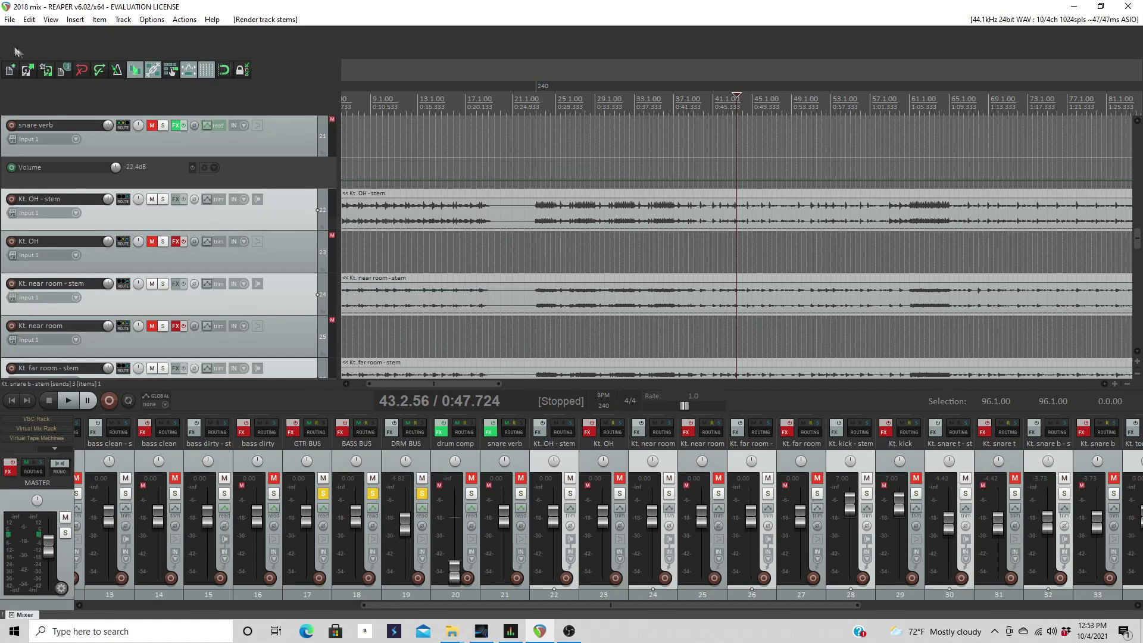
pyautogui.click(9, 19)
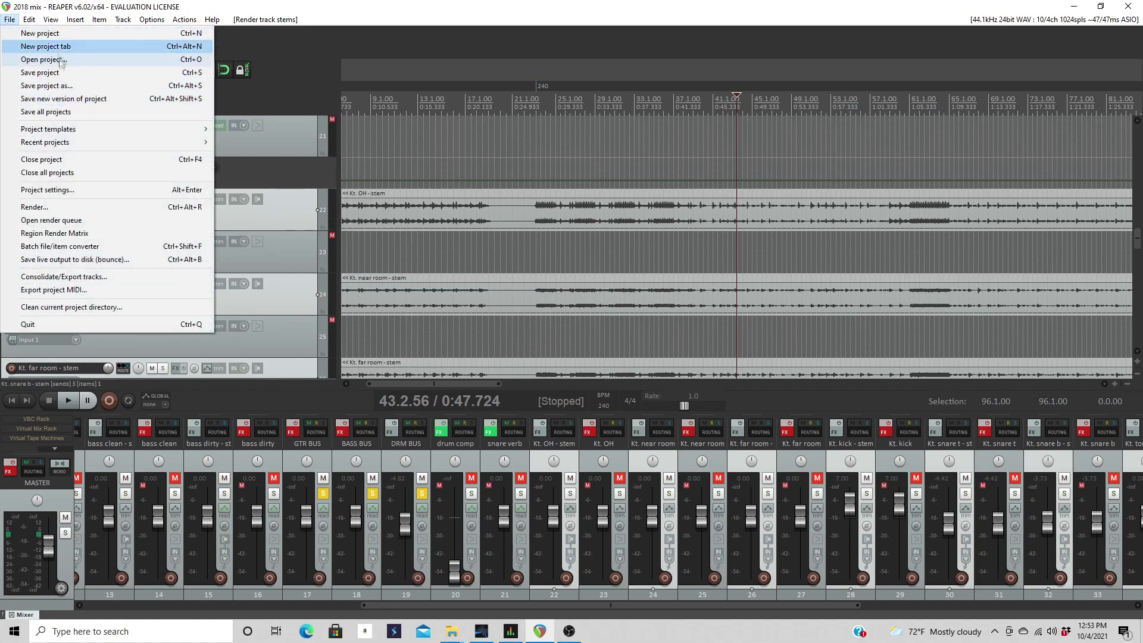
pyautogui.click(80, 160)
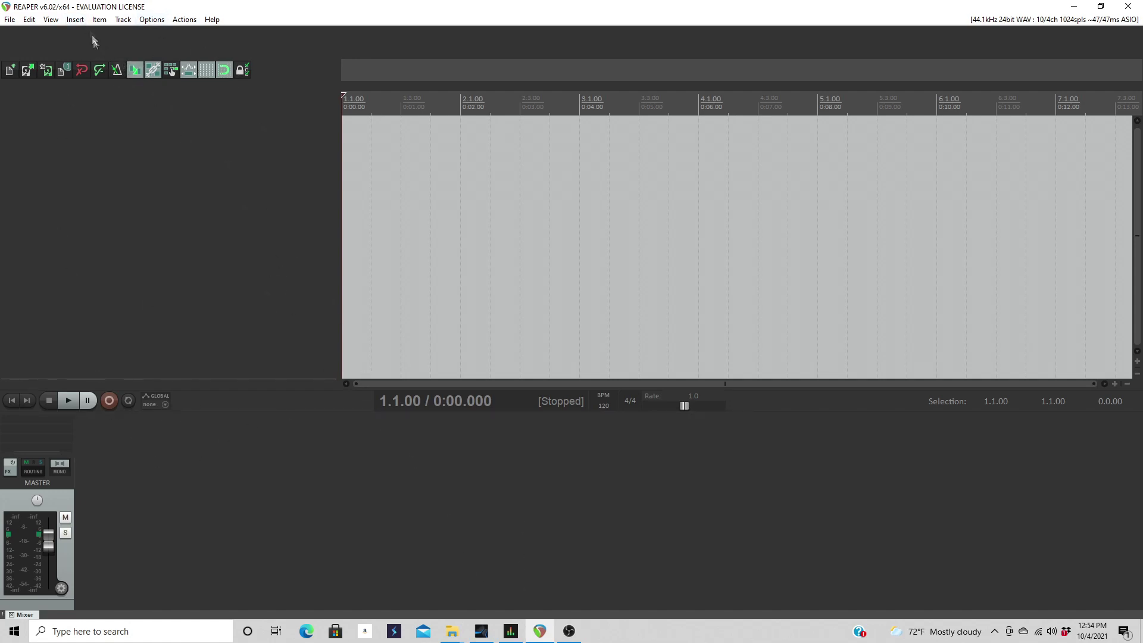
# Step: Insert the 64-output Kontakt virtual instrument on a new track without adding the extra output tracks, and close its plugin window
pyautogui.click(123, 20)
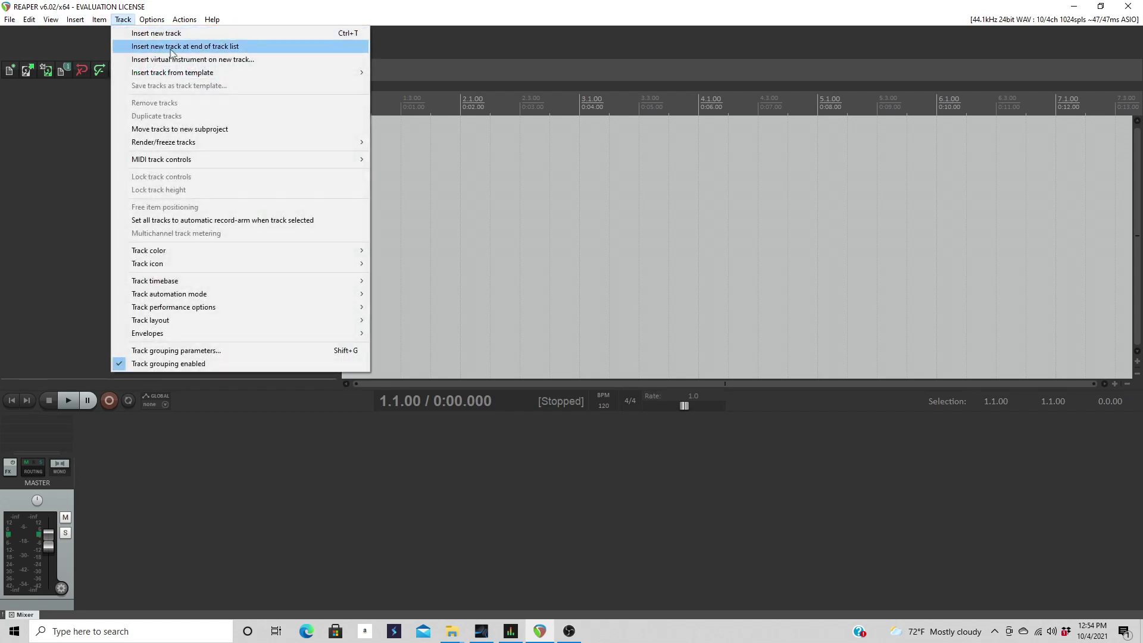
pyautogui.click(170, 60)
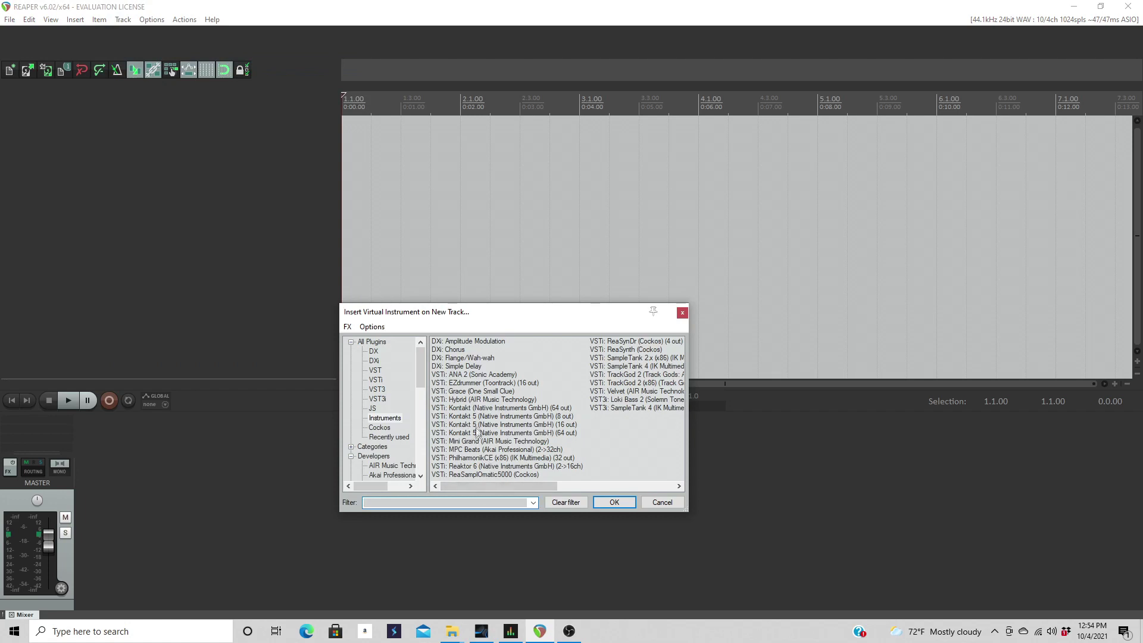
pyautogui.doubleClick(480, 410)
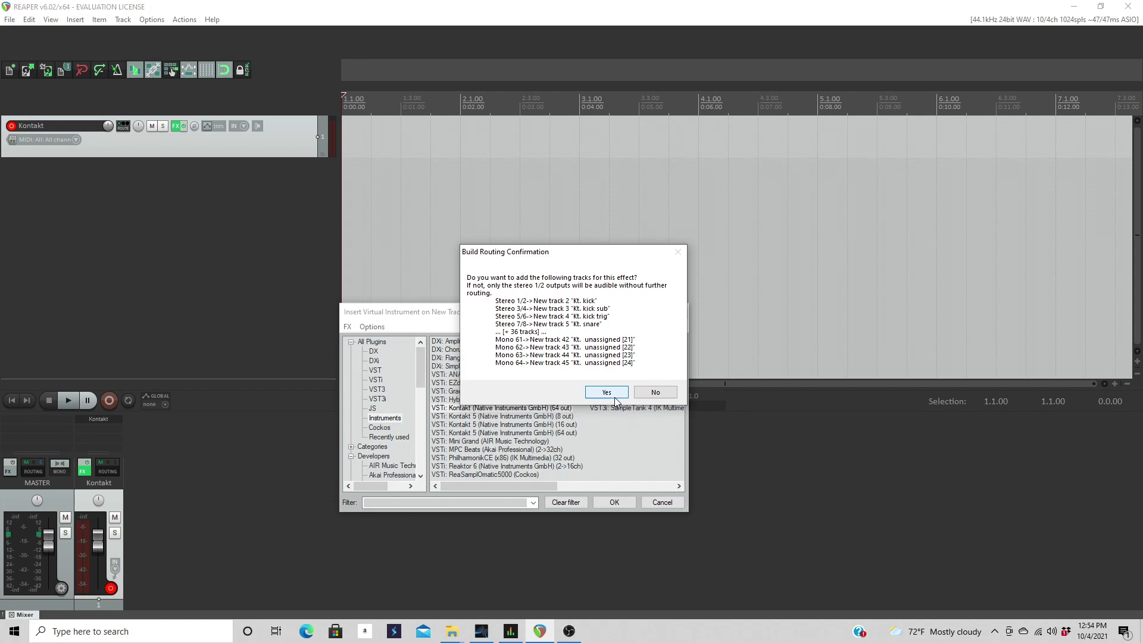
pyautogui.click(642, 394)
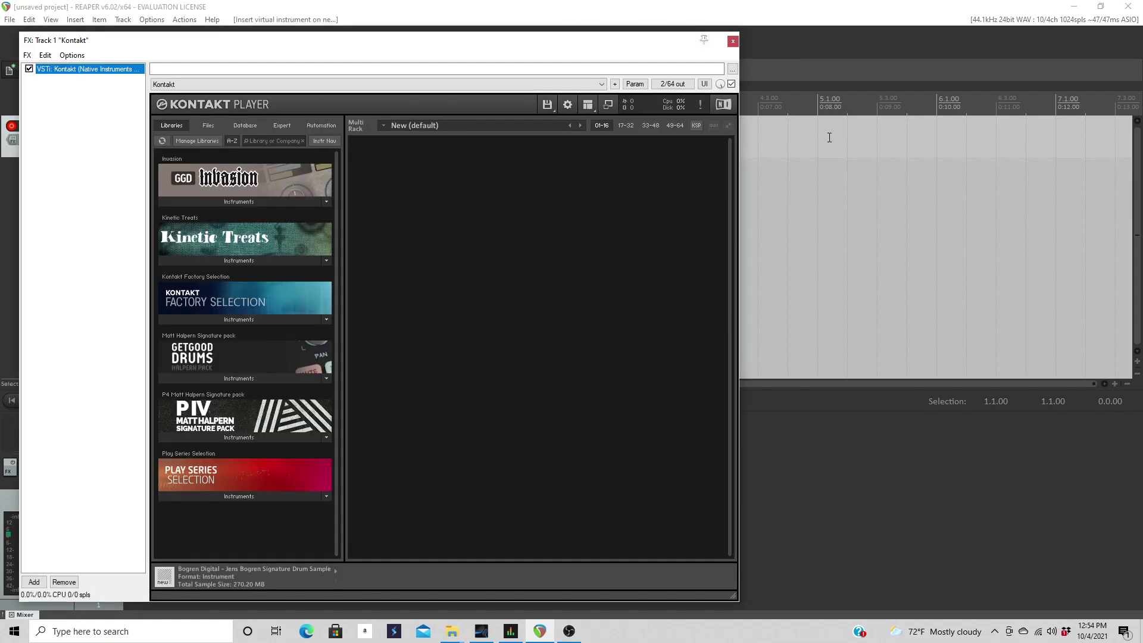
pyautogui.click(732, 42)
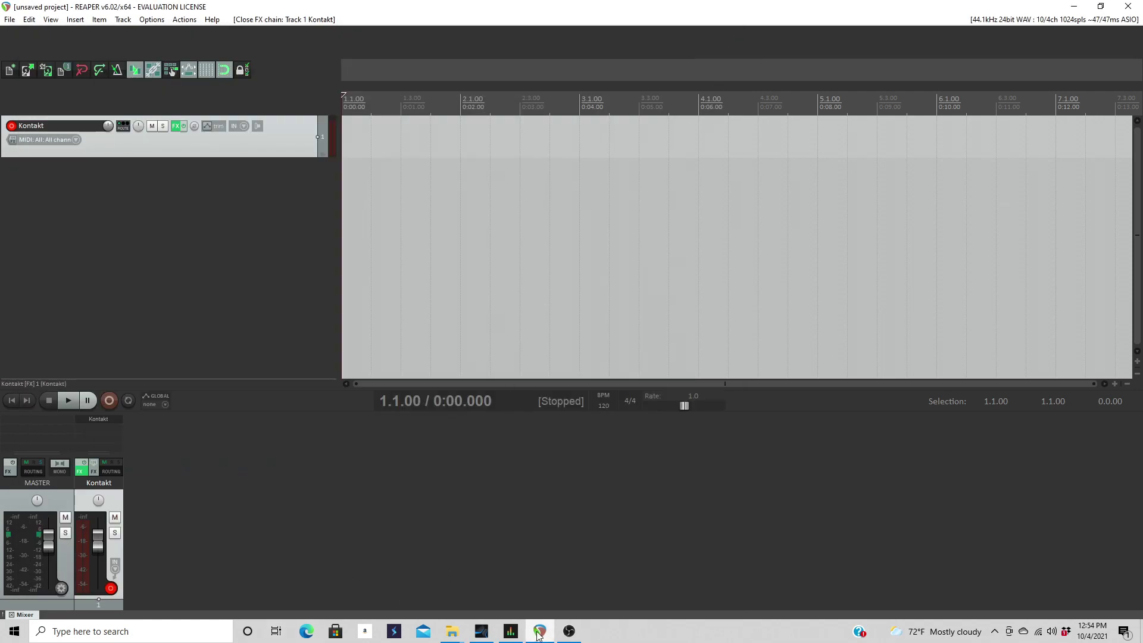
# Step: Import the 2018 mix MIDI file from the REAMPS AND MIDI folder at the start of the Kontakt track, including its tempo map
pyautogui.click(452, 631)
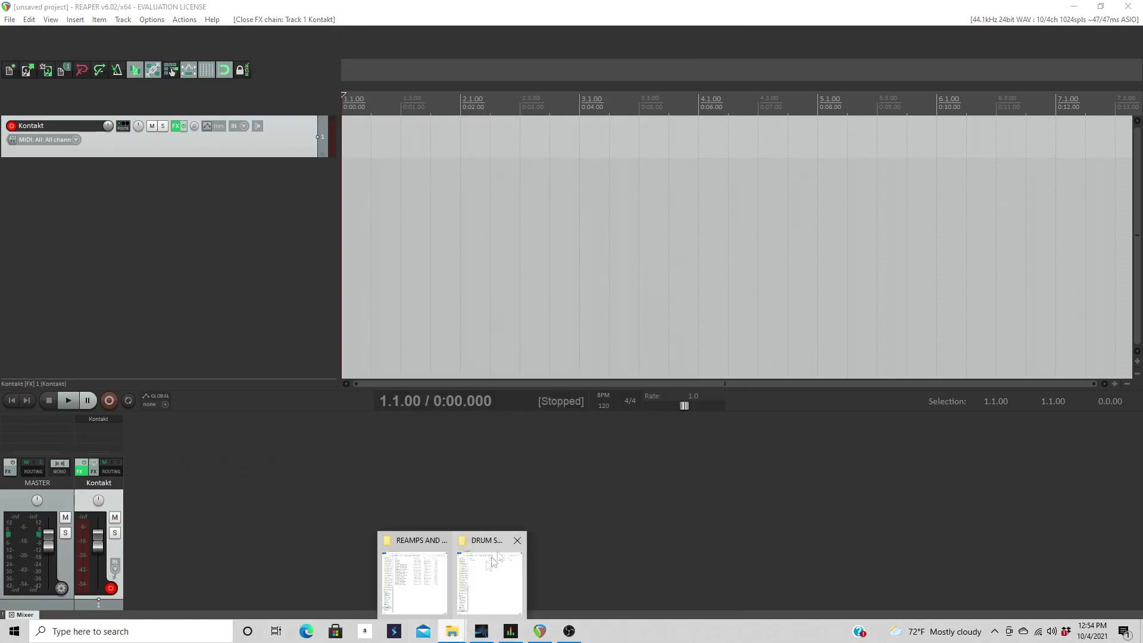
pyautogui.click(434, 559)
pyautogui.moveTo(299, 25); pyautogui.dragTo(904, 80)
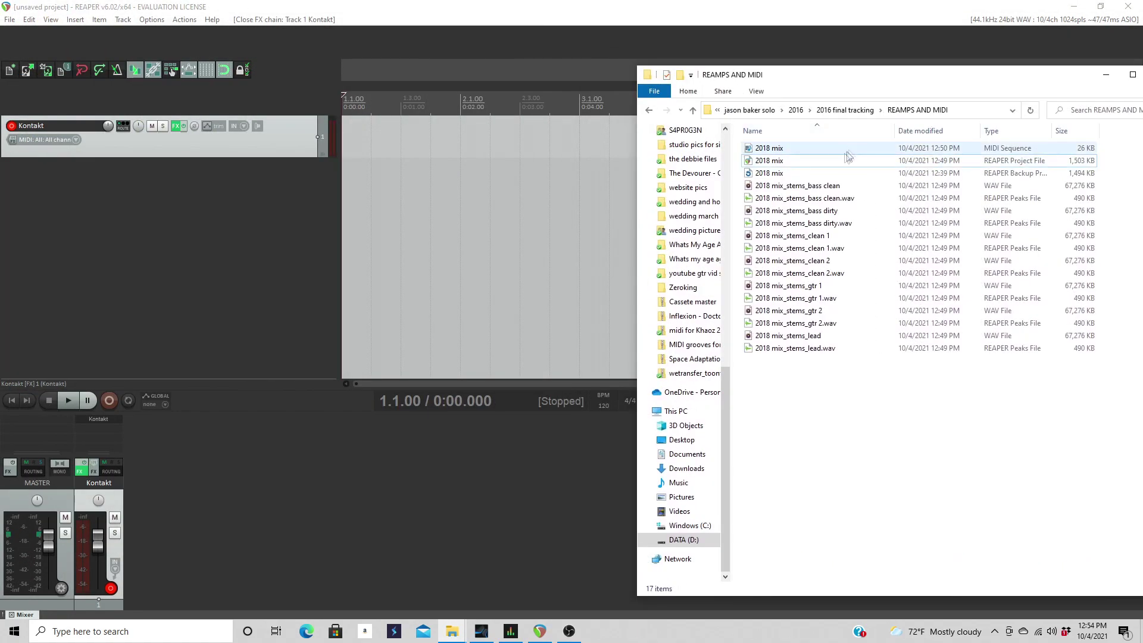
pyautogui.click(776, 149)
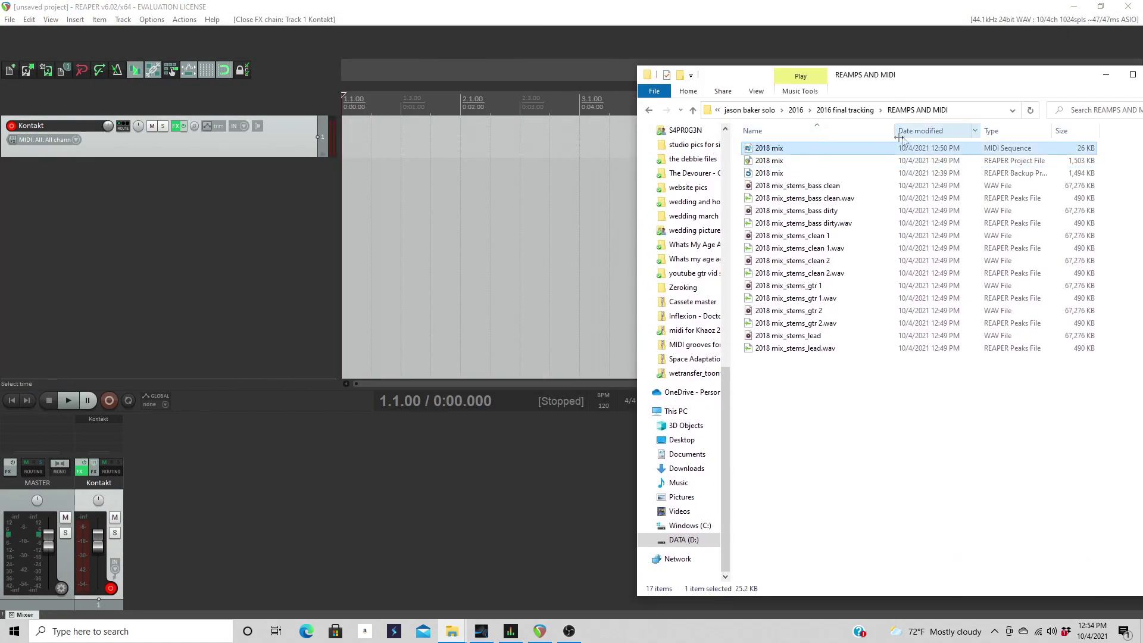
pyautogui.moveTo(775, 154); pyautogui.dragTo(347, 140)
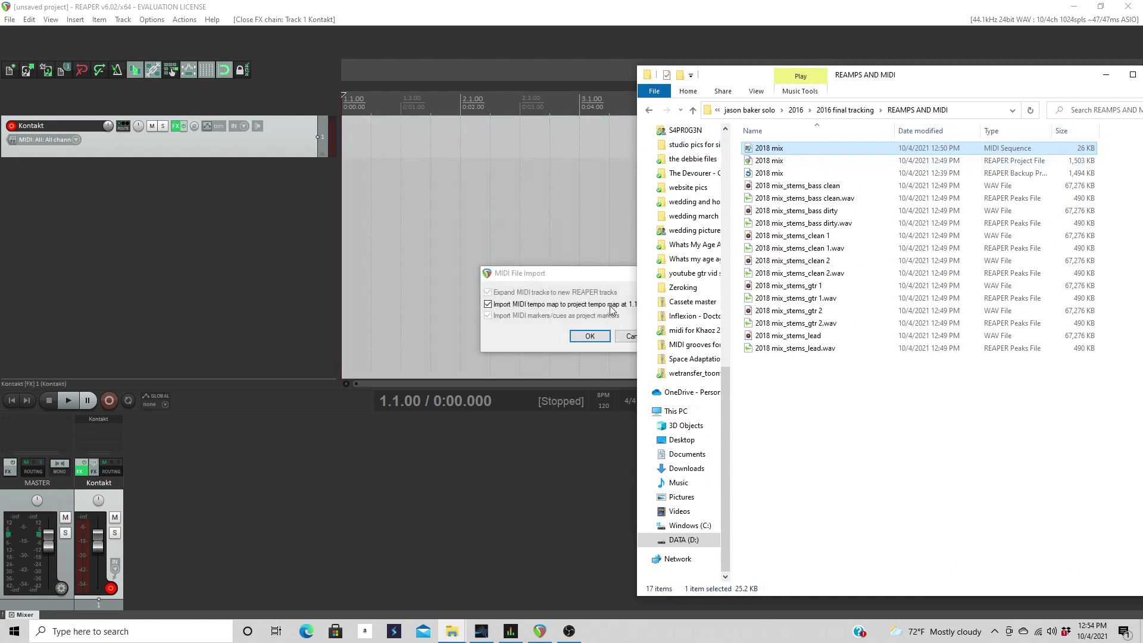
pyautogui.click(581, 285)
pyautogui.click(590, 336)
pyautogui.scroll(-10, 707, 103)
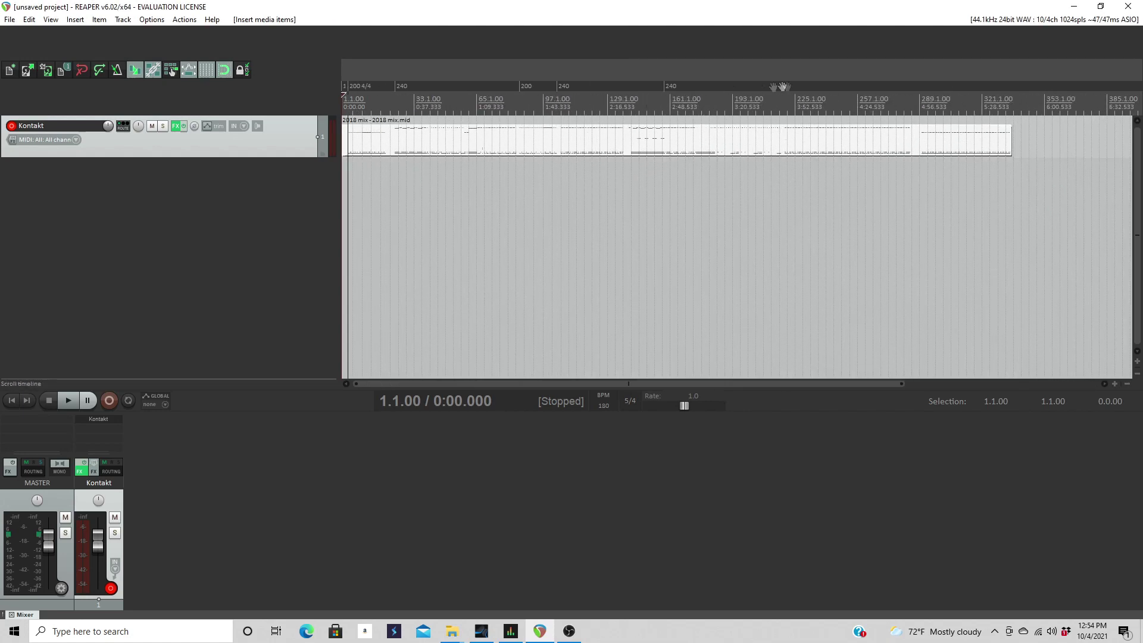
# Step: Delete all the Kt. stem REAPER peaks files, from far room through tom4, from the DRUM STEMS folder
pyautogui.moveTo(459, 637)
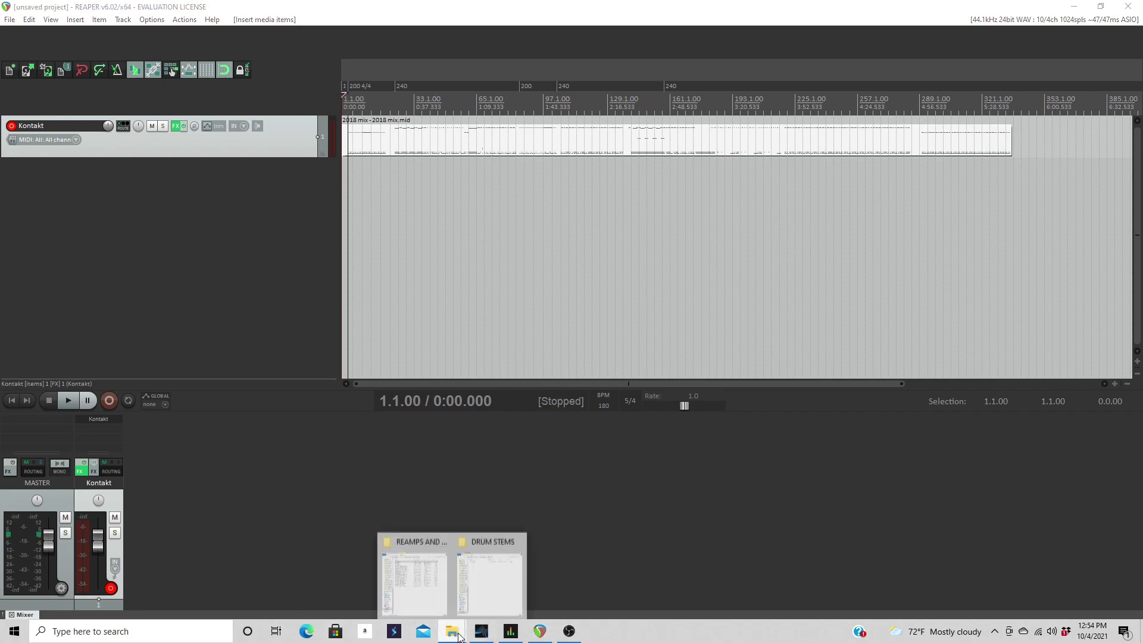
pyautogui.click(490, 572)
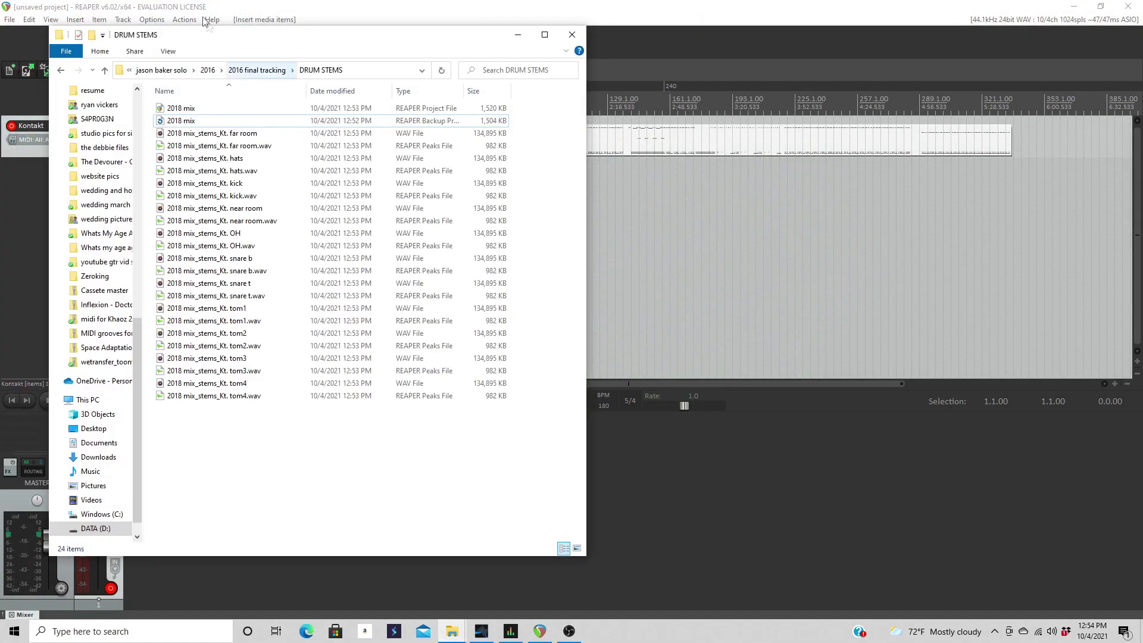
pyautogui.moveTo(253, 42); pyautogui.dragTo(650, 60)
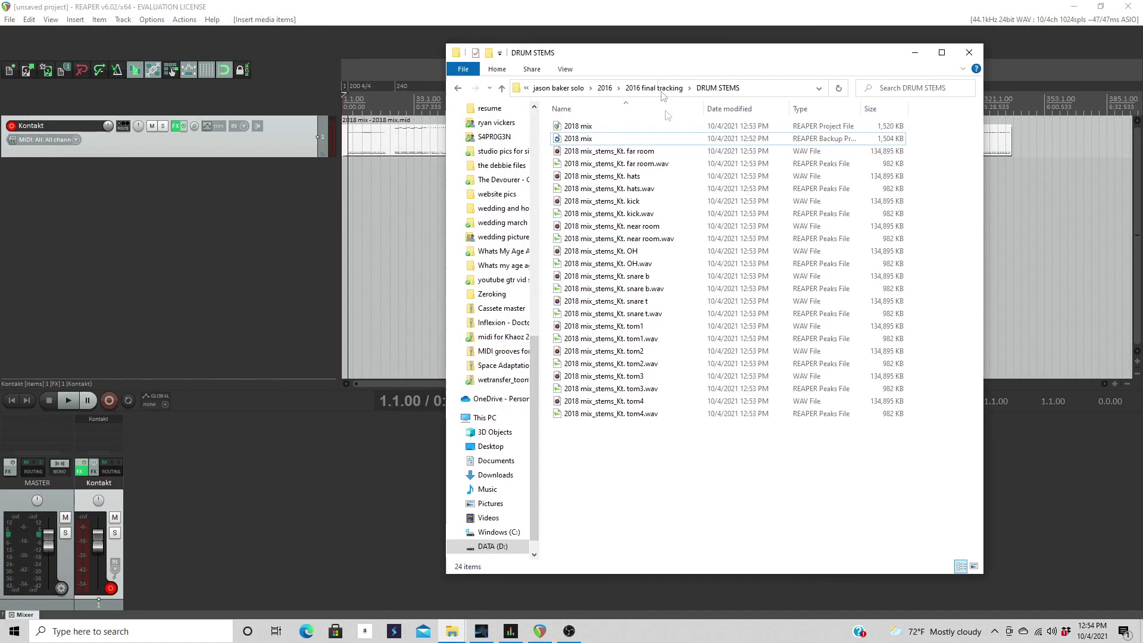
pyautogui.click(613, 163)
pyautogui.keyDown('ctrl'); pyautogui.click(611, 188); pyautogui.keyUp('ctrl')
pyautogui.keyDown('ctrl'); pyautogui.click(601, 214); pyautogui.keyUp('ctrl')
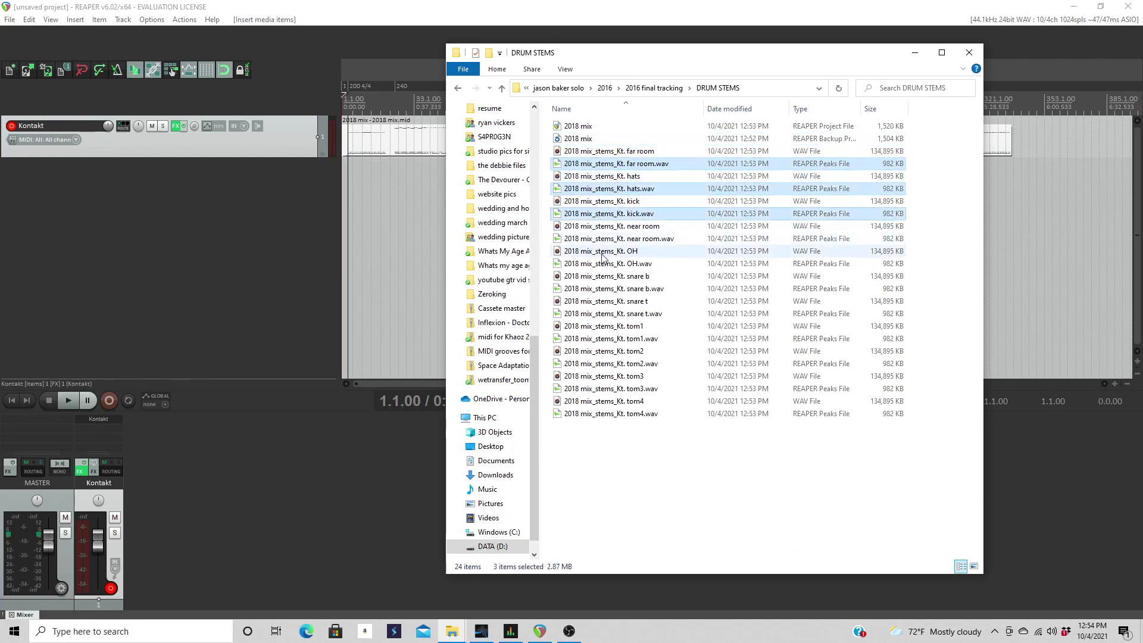
pyautogui.keyDown('ctrl'); pyautogui.click(599, 239); pyautogui.keyUp('ctrl')
pyautogui.keyDown('ctrl'); pyautogui.click(599, 263); pyautogui.keyUp('ctrl')
pyautogui.keyDown('ctrl'); pyautogui.click(596, 289); pyautogui.keyUp('ctrl')
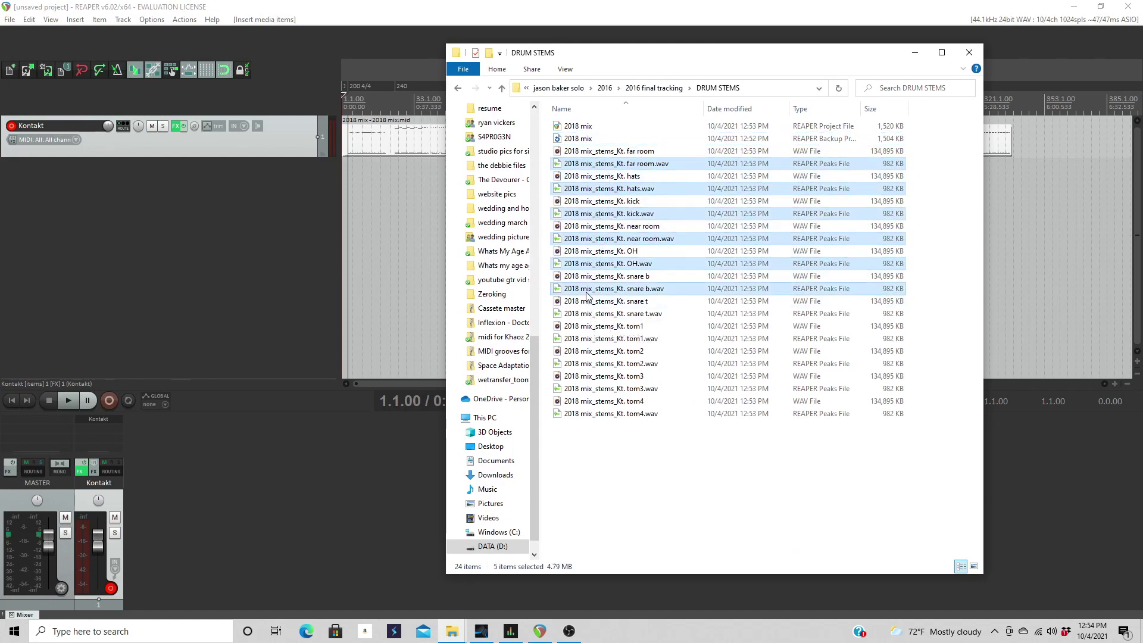
pyautogui.keyDown('ctrl'); pyautogui.click(593, 314); pyautogui.keyUp('ctrl')
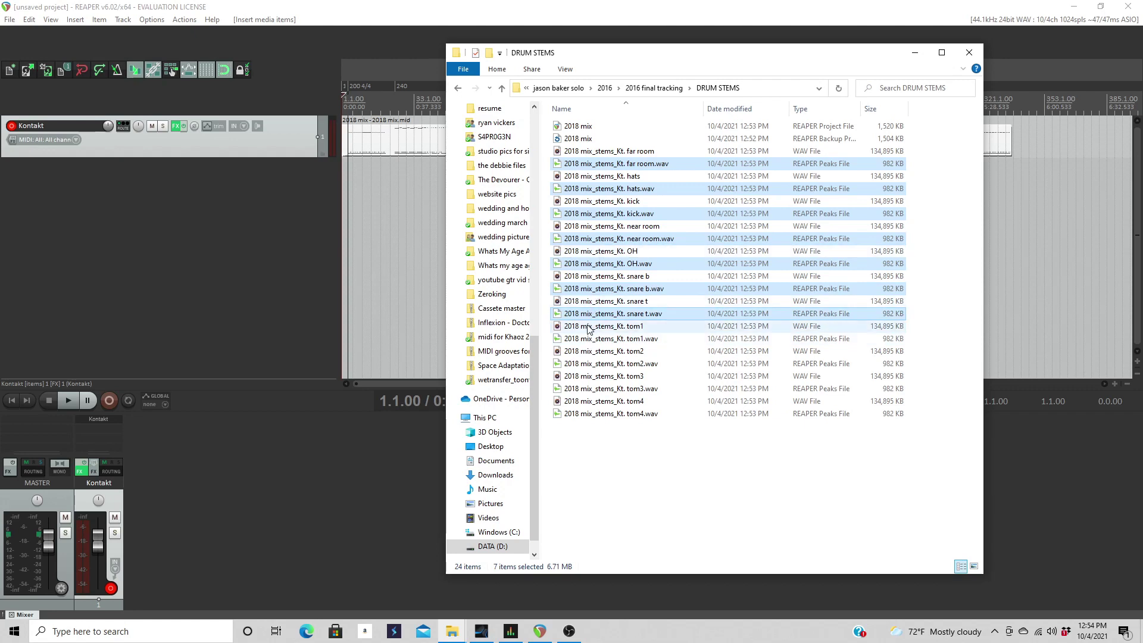
pyautogui.keyDown('ctrl'); pyautogui.click(589, 339); pyautogui.keyUp('ctrl')
pyautogui.keyDown('ctrl'); pyautogui.click(583, 364); pyautogui.keyUp('ctrl')
pyautogui.keyDown('ctrl'); pyautogui.click(585, 389); pyautogui.keyUp('ctrl')
pyautogui.keyDown('ctrl'); pyautogui.click(586, 414); pyautogui.keyUp('ctrl')
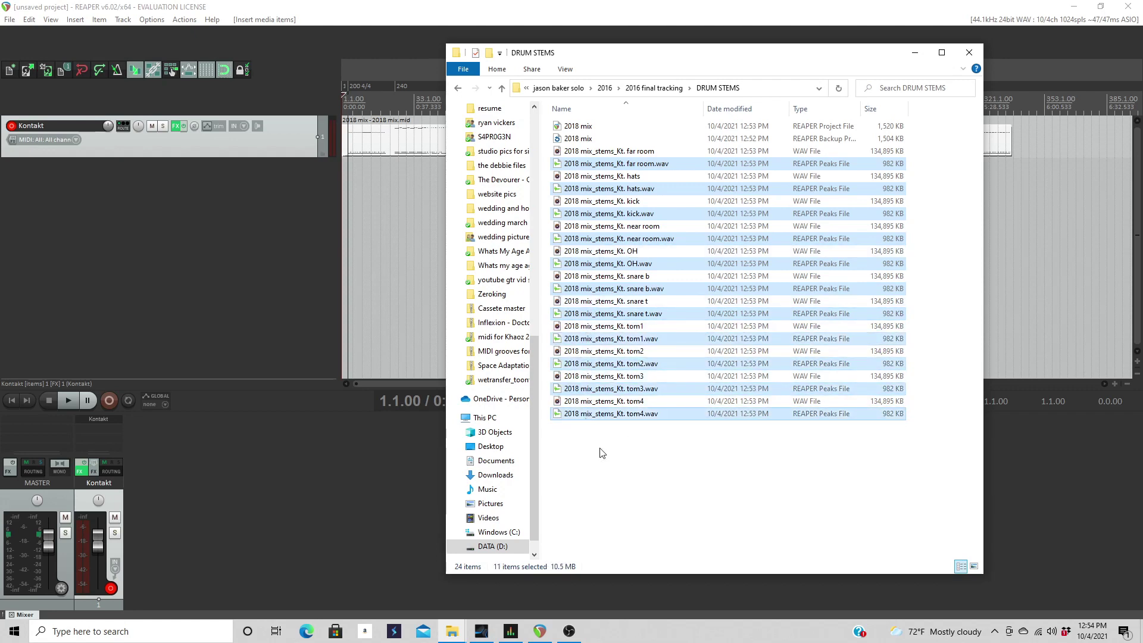
pyautogui.press('Delete')
# Step: Insert the Kt. drum stem WAV files from the DRUM STEMS folder on separate tracks below the Kontakt track, starting at the project's beginning
pyautogui.moveTo(684, 365); pyautogui.dragTo(341, 171)
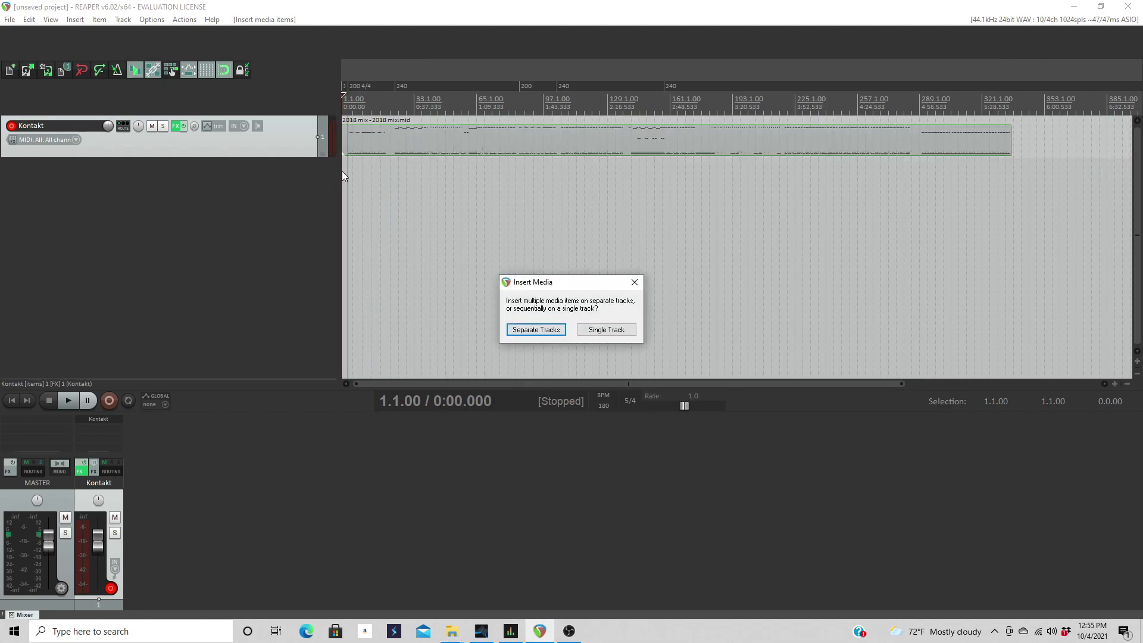
pyautogui.click(543, 334)
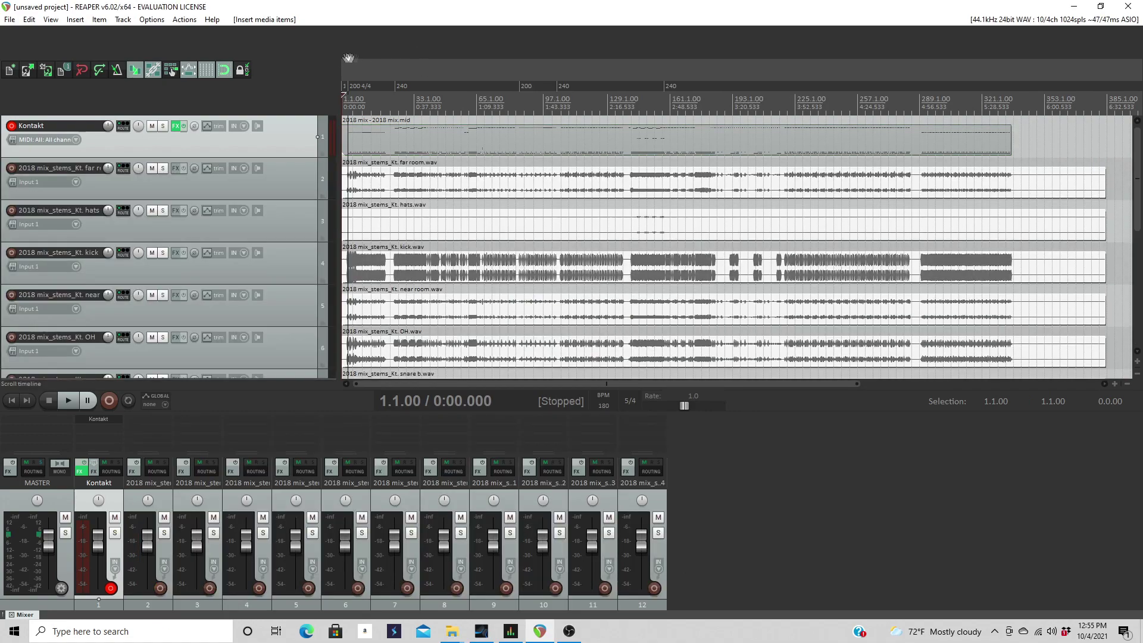
# Step: Play the imported drum stems from the beginning, slightly lower the kick and snare t track volumes, and stop playback
pyautogui.press('space')
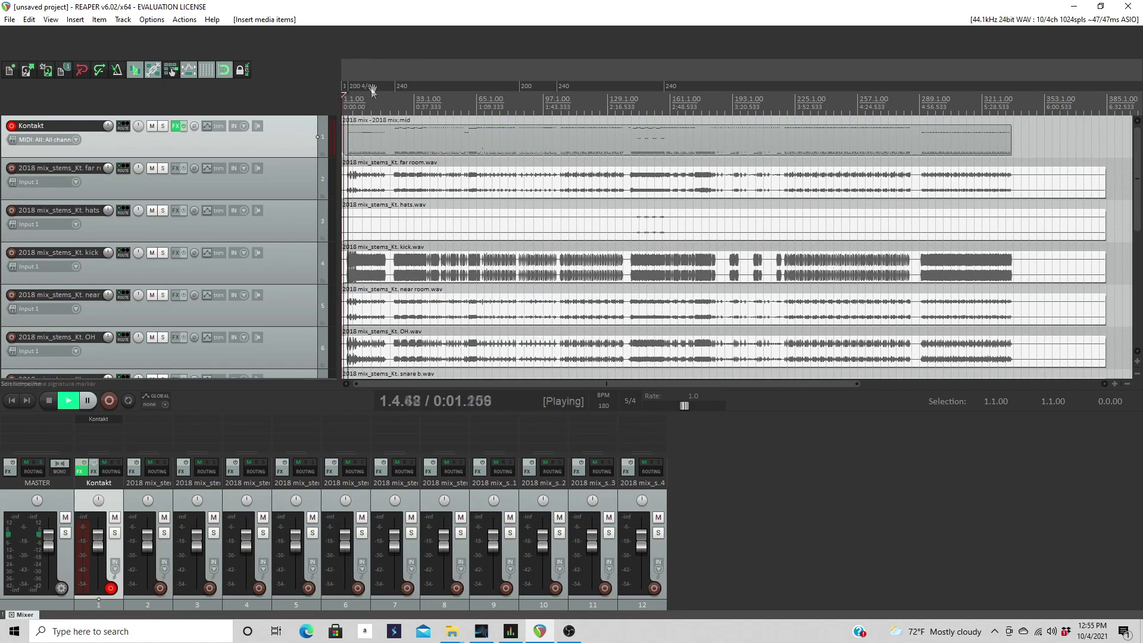
pyautogui.scroll(10, 376, 137)
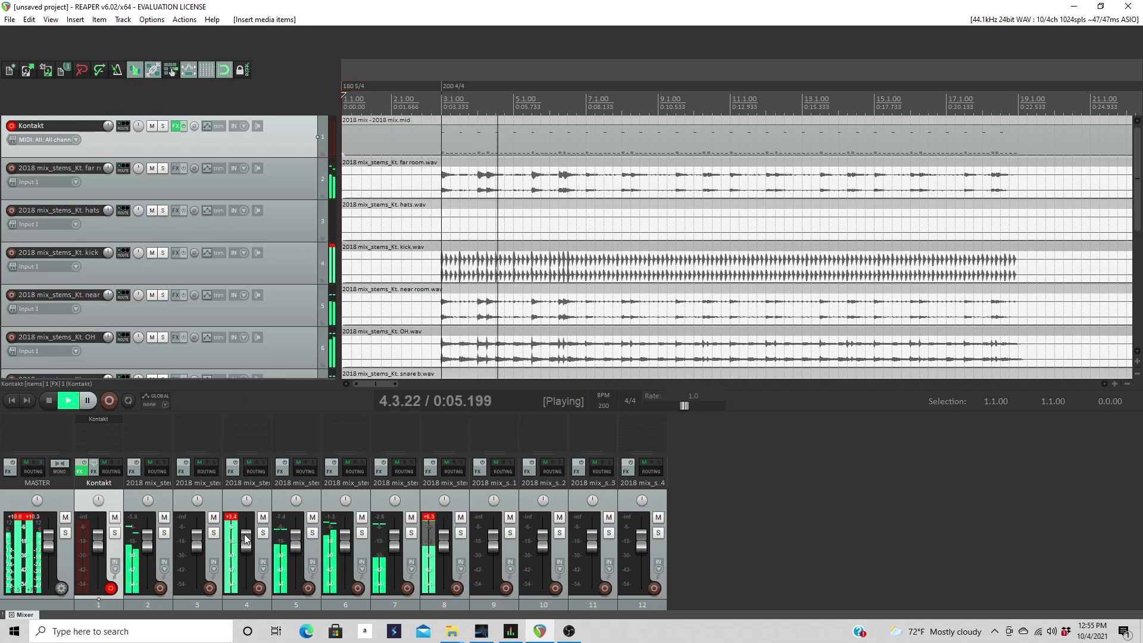
pyautogui.moveTo(443, 540)
pyautogui.mouseDown()
pyautogui.moveTo(444, 553)
pyautogui.moveTo(444, 544)
pyautogui.mouseUp()
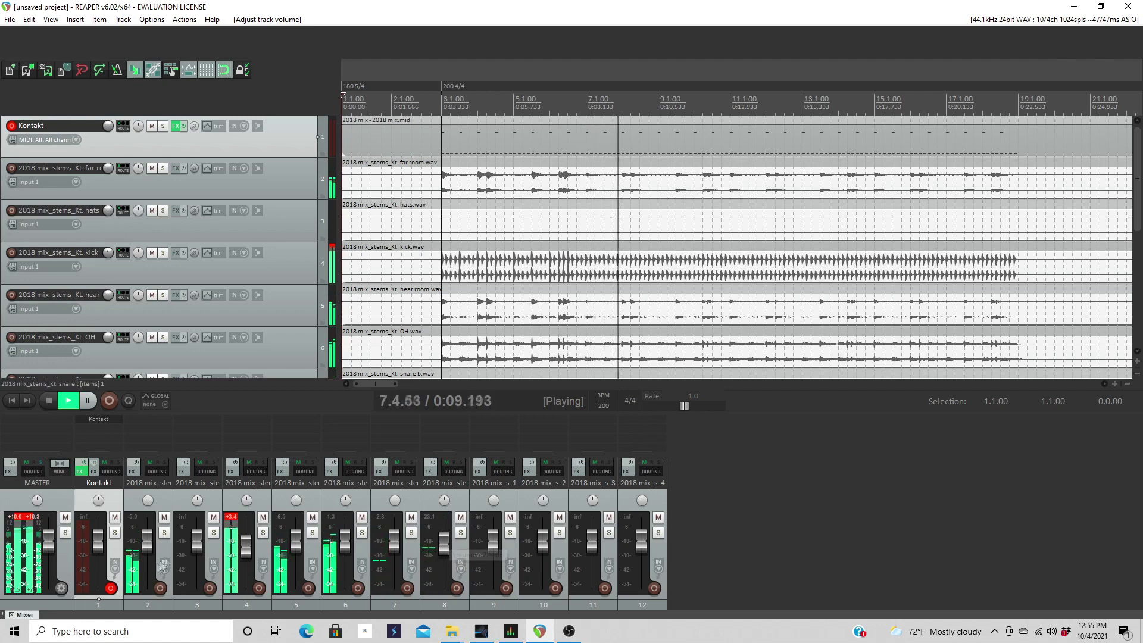
pyautogui.press('space')
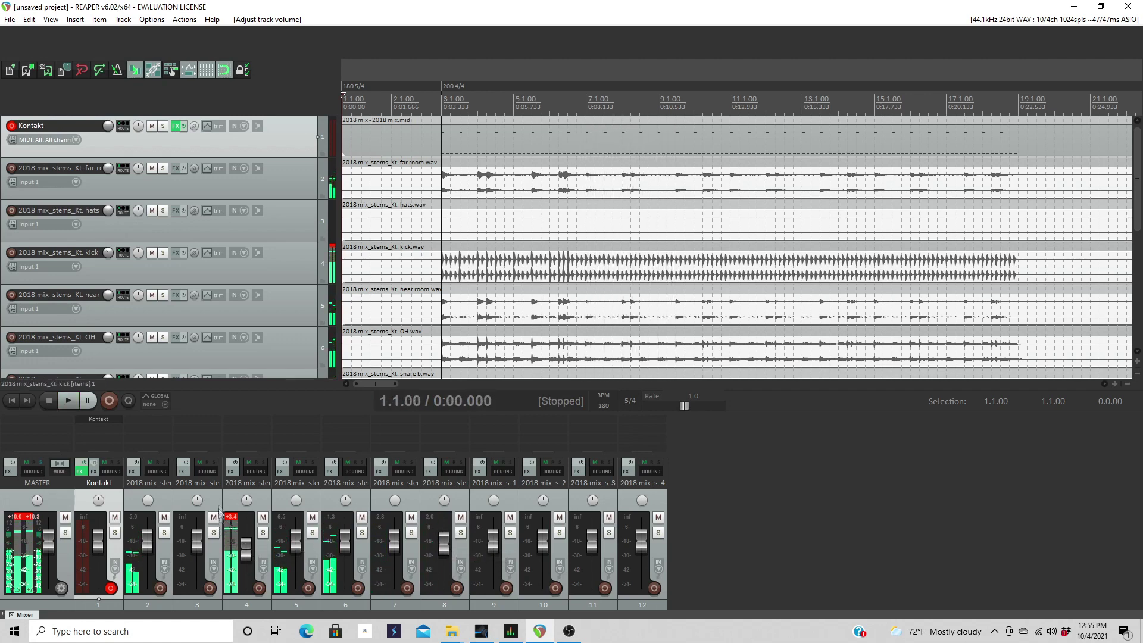
# Step: Delete the bass, clean, gtr and lead stem REAPER peaks files from the REAMPS AND MIDI folder
pyautogui.click(252, 549)
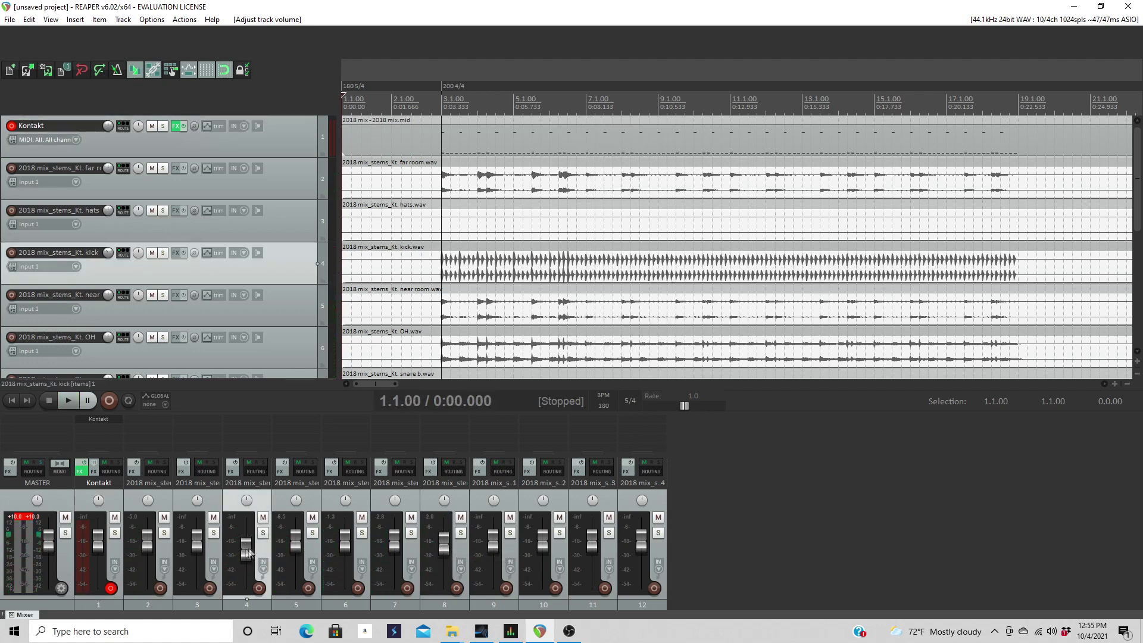
pyautogui.scroll(-5, 262, 169)
pyautogui.scroll(-2, 262, 169)
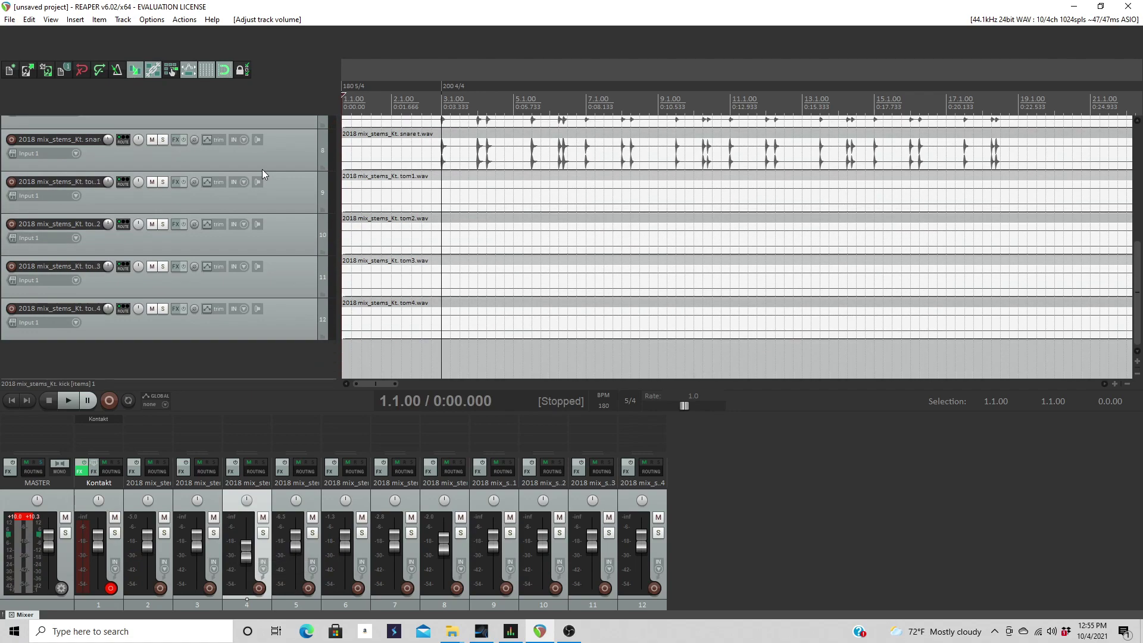
pyautogui.click(452, 631)
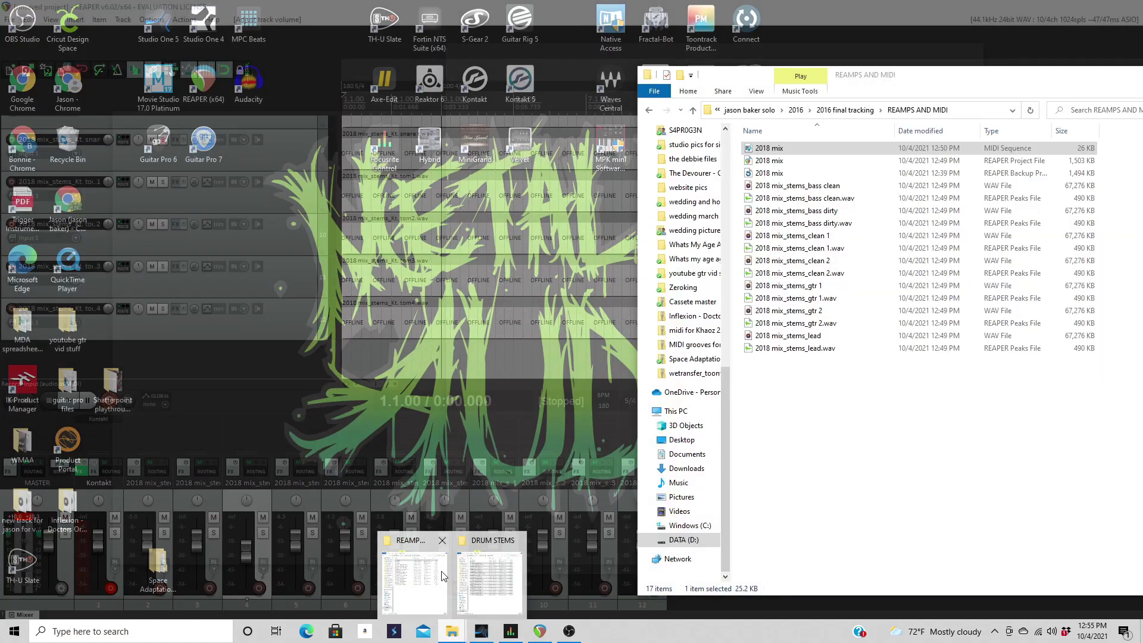
pyautogui.click(442, 575)
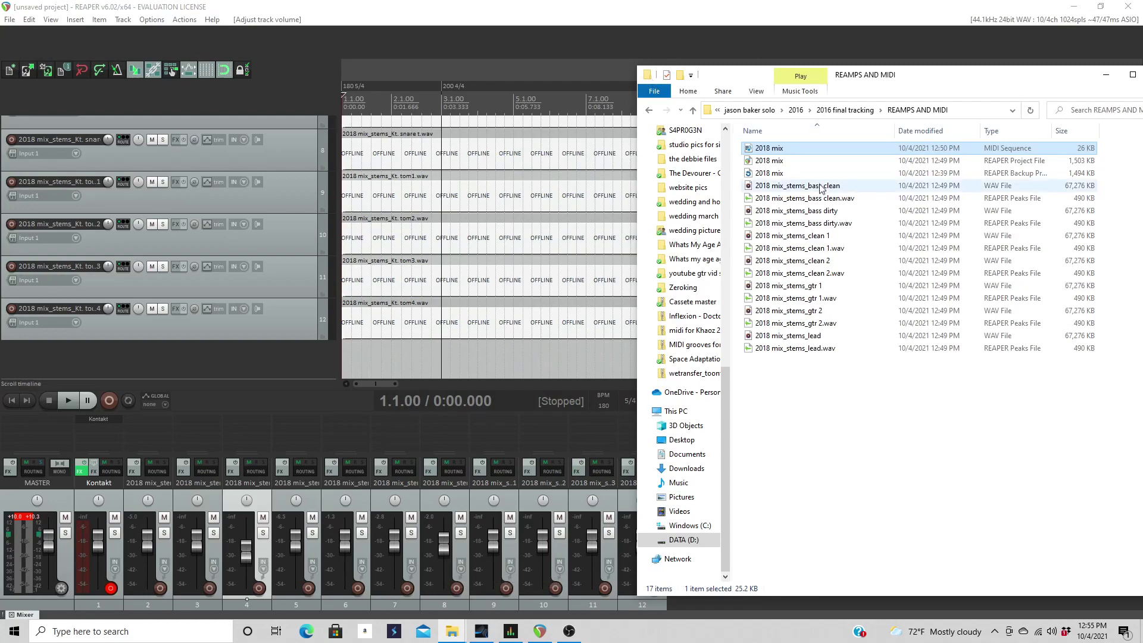
pyautogui.click(863, 198)
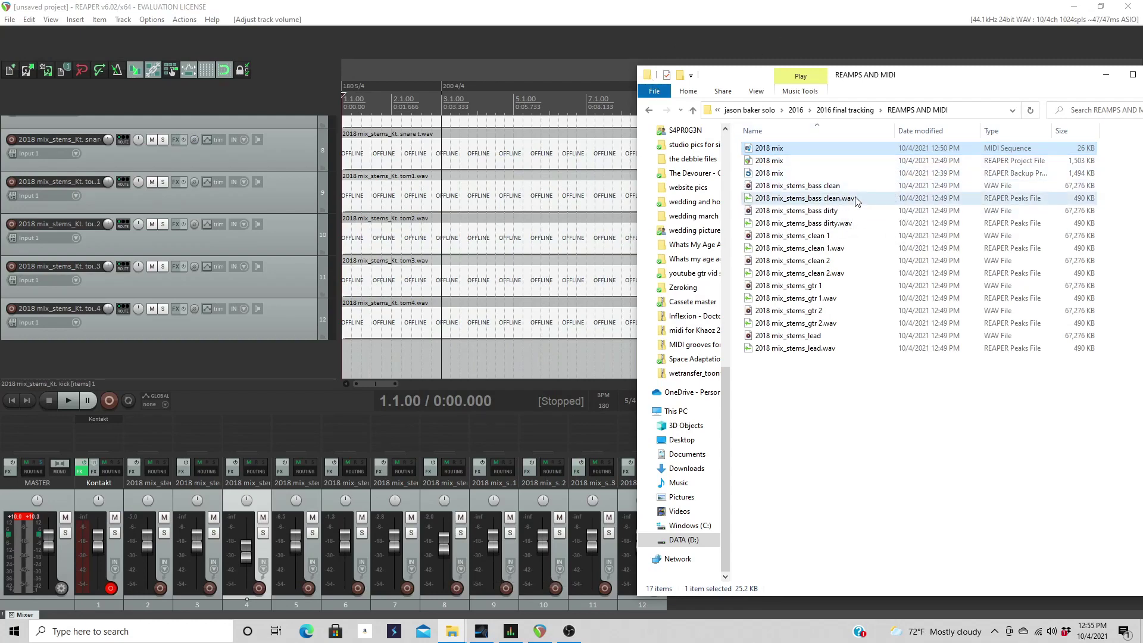
pyautogui.keyDown('ctrl'); pyautogui.click(836, 249); pyautogui.keyUp('ctrl')
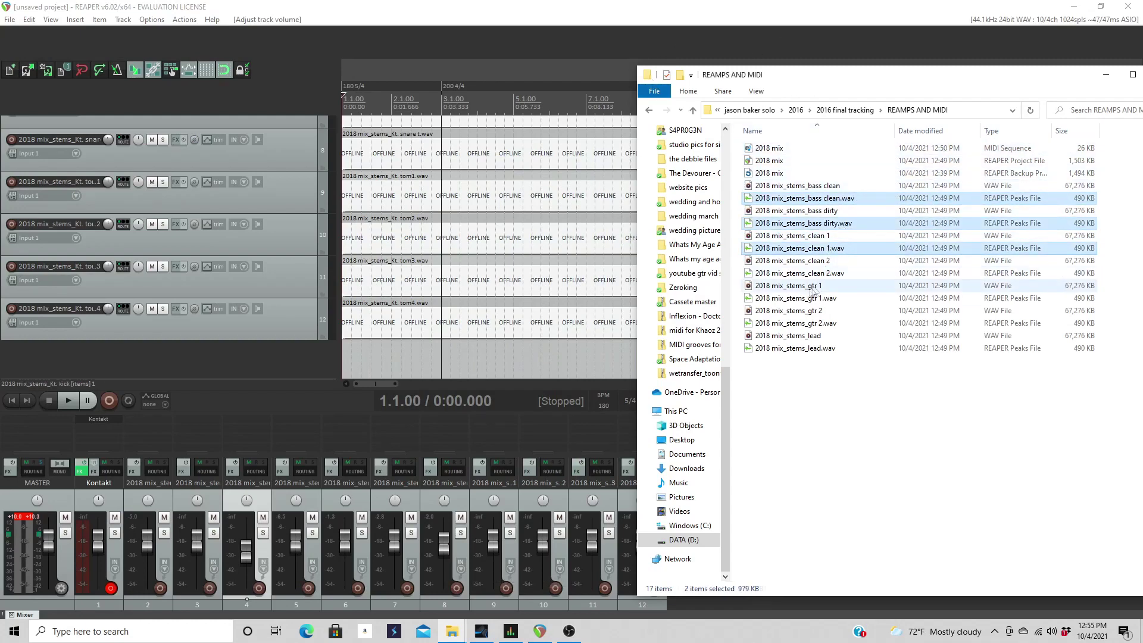
pyautogui.keyDown('ctrl'); pyautogui.click(807, 273); pyautogui.keyUp('ctrl')
pyautogui.keyDown('ctrl'); pyautogui.click(775, 297); pyautogui.keyUp('ctrl')
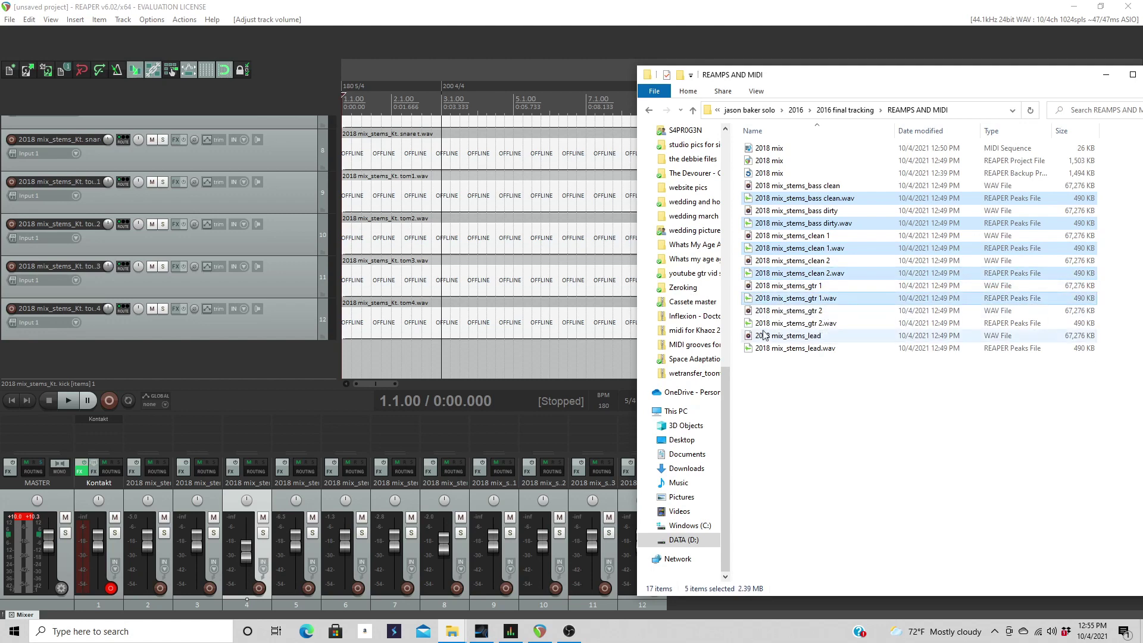
pyautogui.keyDown('ctrl'); pyautogui.click(774, 323); pyautogui.keyUp('ctrl')
pyautogui.keyDown('ctrl'); pyautogui.click(772, 351); pyautogui.keyUp('ctrl')
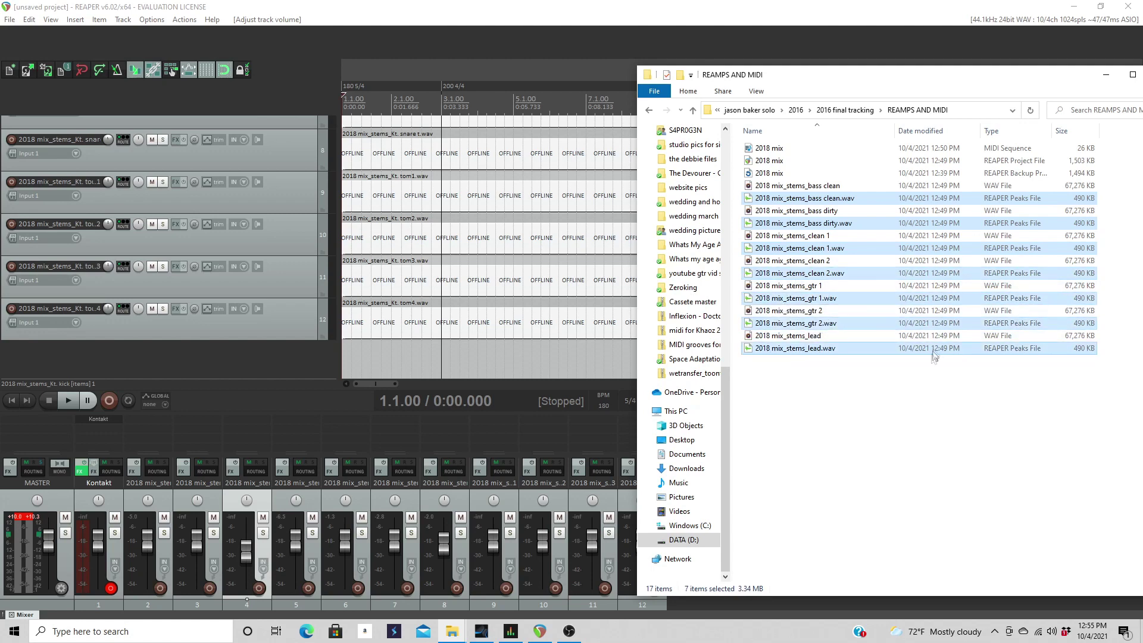
pyautogui.press('Delete')
# Step: Insert the bass, clean, gtr and lead stem WAV files on separate tracks below the drum stems, starting at the project's beginning
pyautogui.moveTo(925, 336); pyautogui.dragTo(358, 358)
pyautogui.click(535, 330)
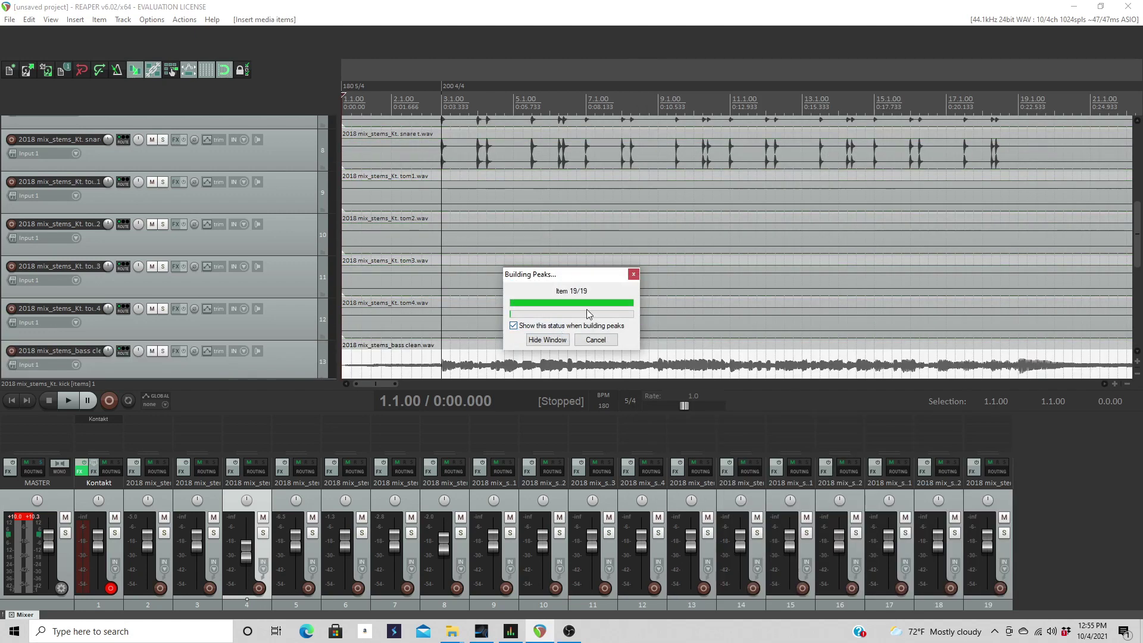
pyautogui.scroll(-4, 623, 278)
pyautogui.scroll(-7, 564, 274)
# Step: Play the project from the beginning and pan the bass clean stem left and the bass dirty stem right
pyautogui.press('space')
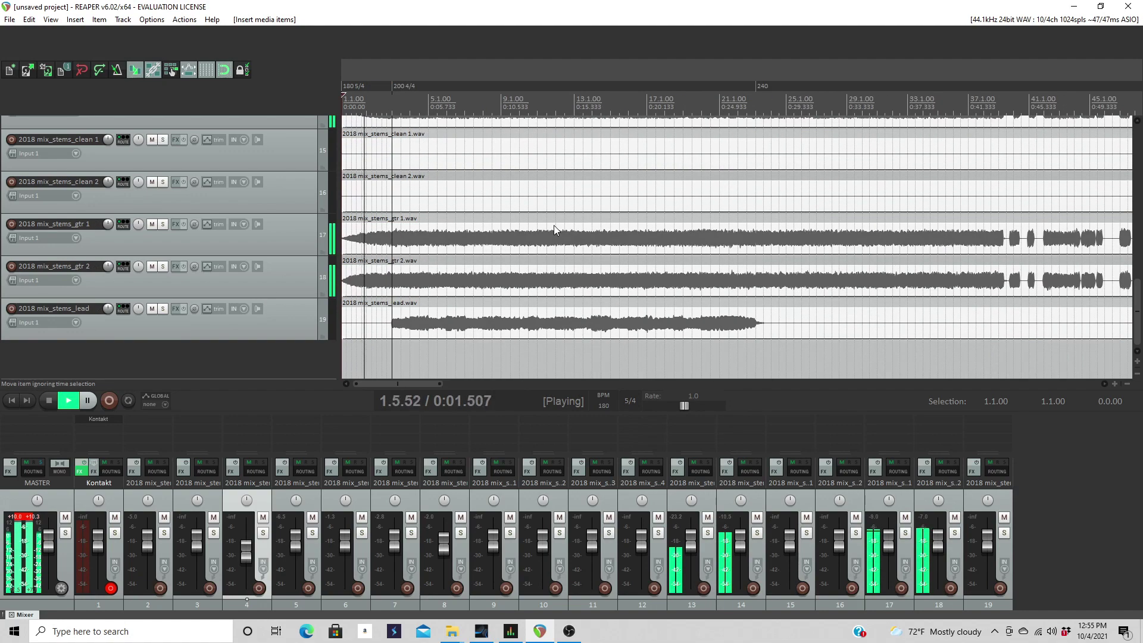
pyautogui.moveTo(693, 501); pyautogui.dragTo(742, 488)
pyautogui.click(751, 516)
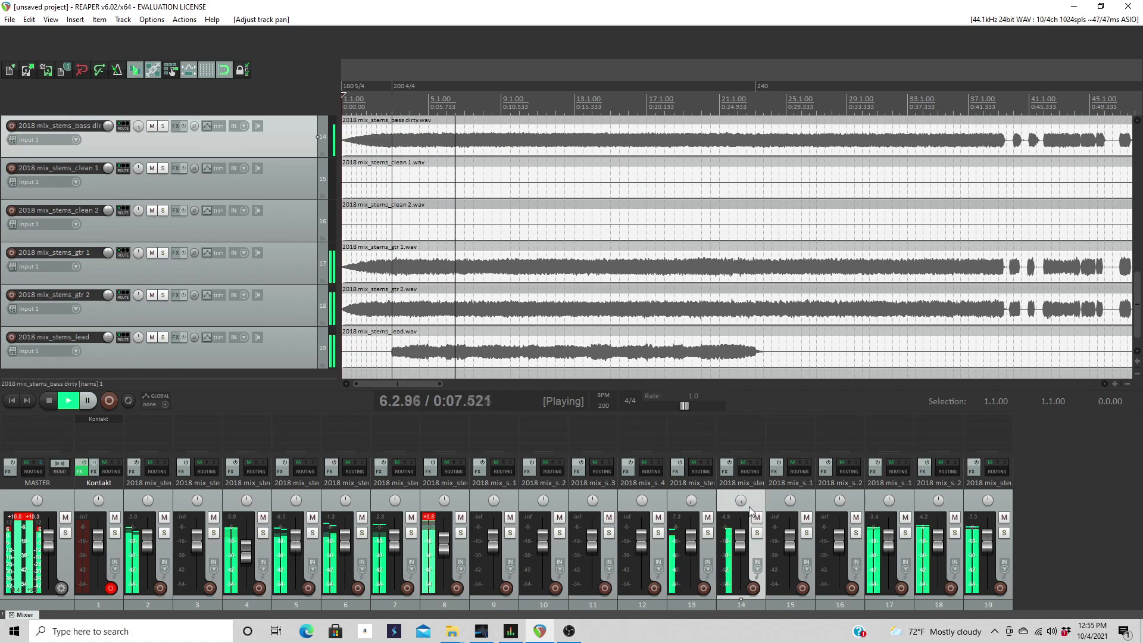
pyautogui.scroll(4, 291, 235)
pyautogui.scroll(-4, 290, 235)
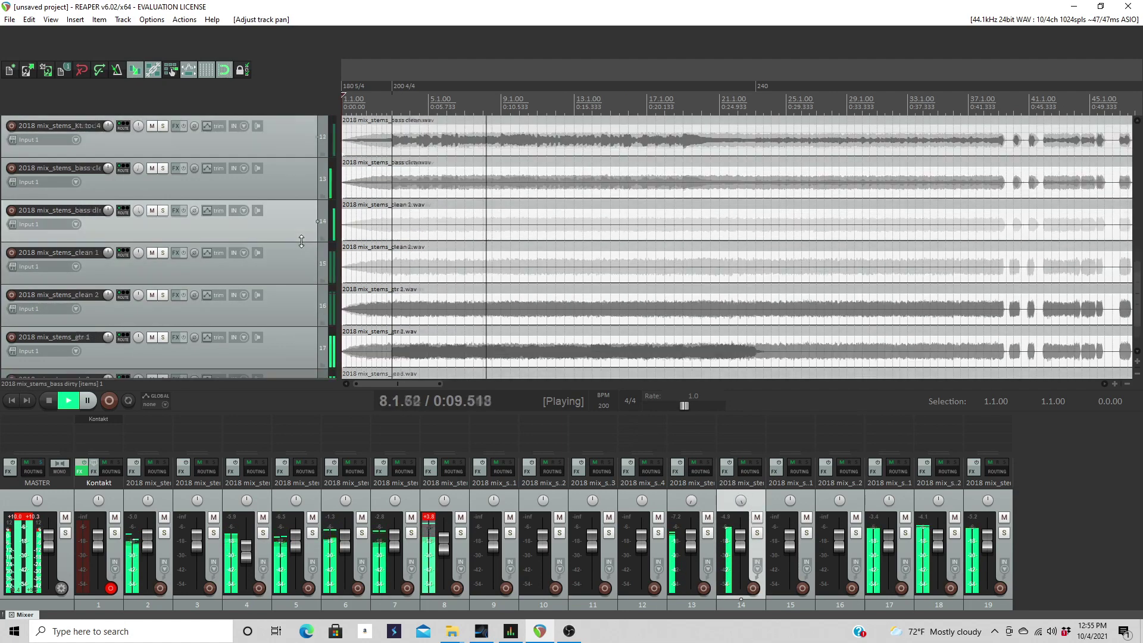
# Step: Pan the gtr 1 stem left and the gtr 2 stem right during playback
pyautogui.click(305, 264)
pyautogui.click(312, 303)
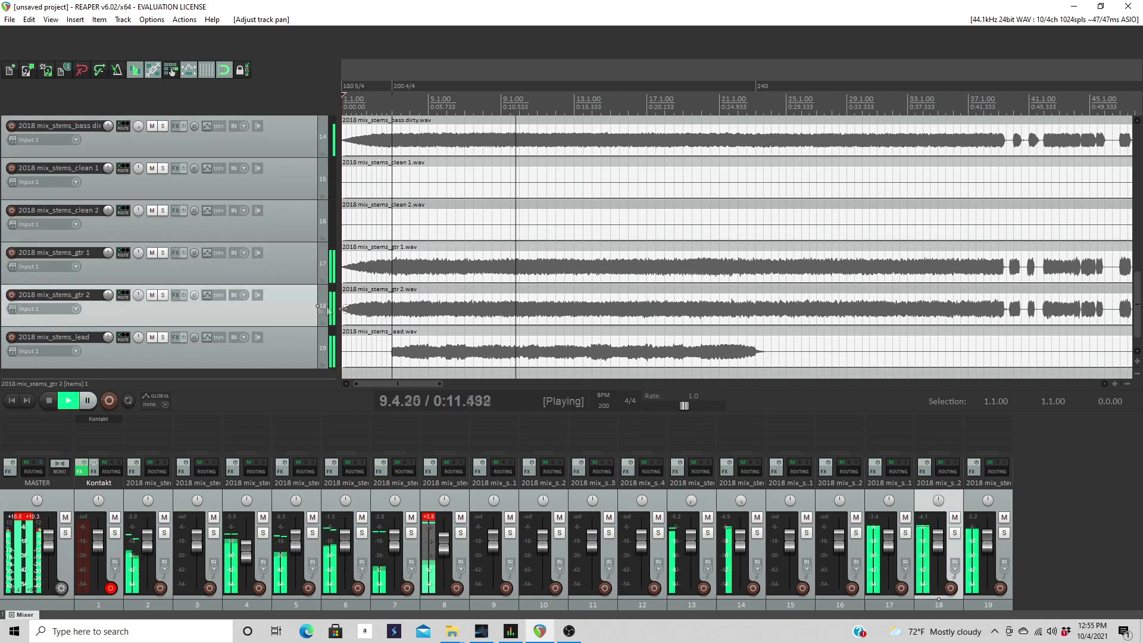
pyautogui.moveTo(890, 502); pyautogui.dragTo(895, 502)
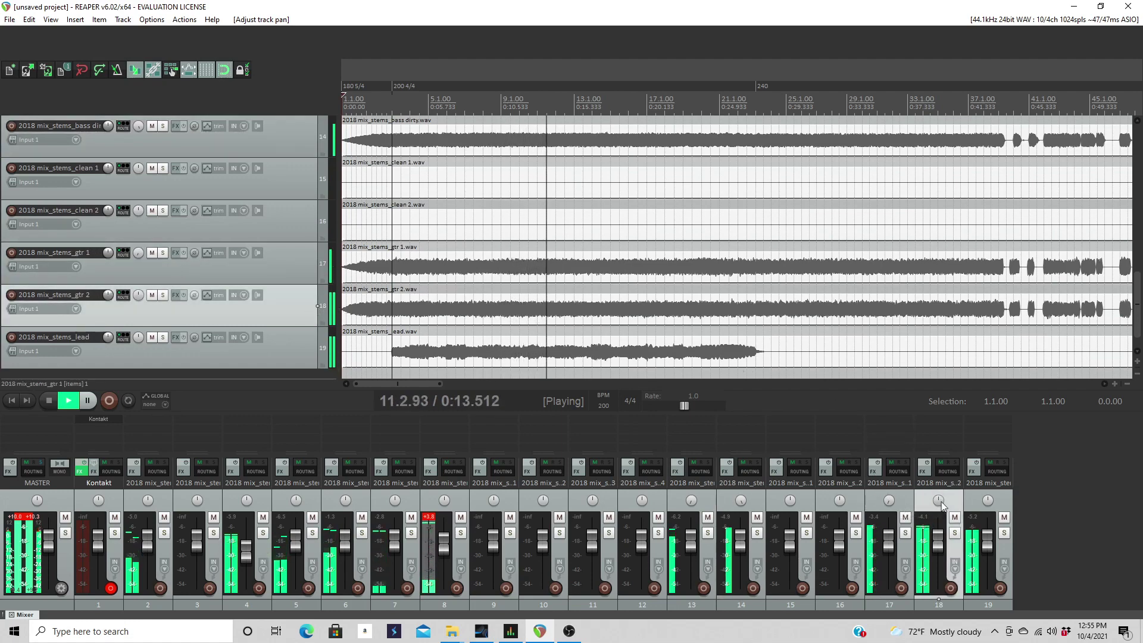
# Step: Listen to the imported stems from around bar 50 and from bar 90, and stop playback
pyautogui.scroll(-3, 605, 308)
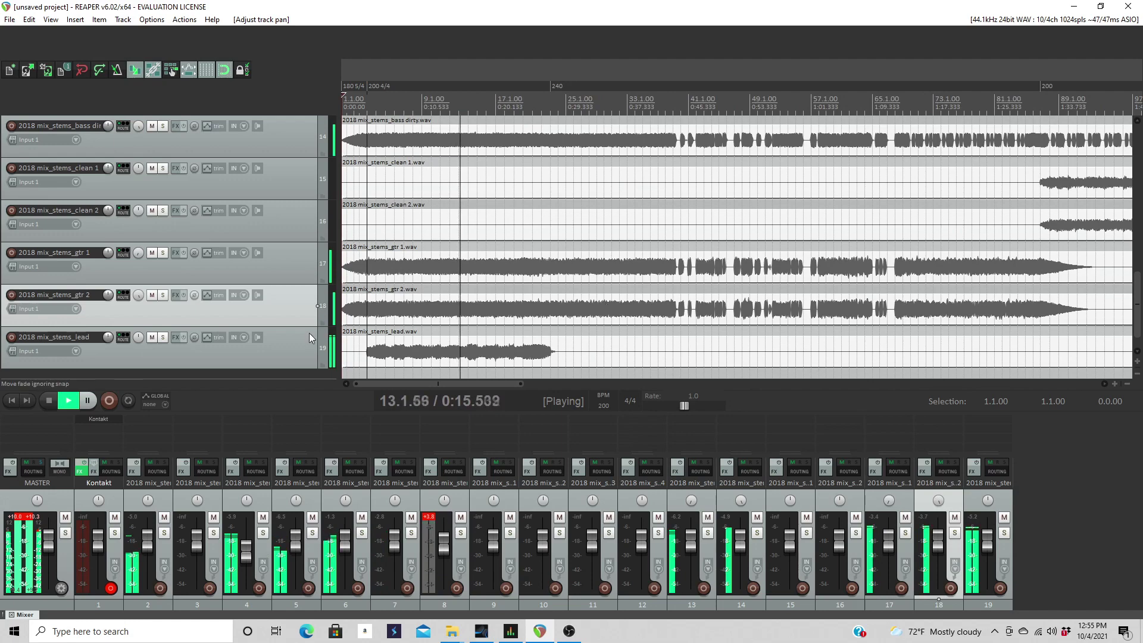
pyautogui.scroll(3, 304, 331)
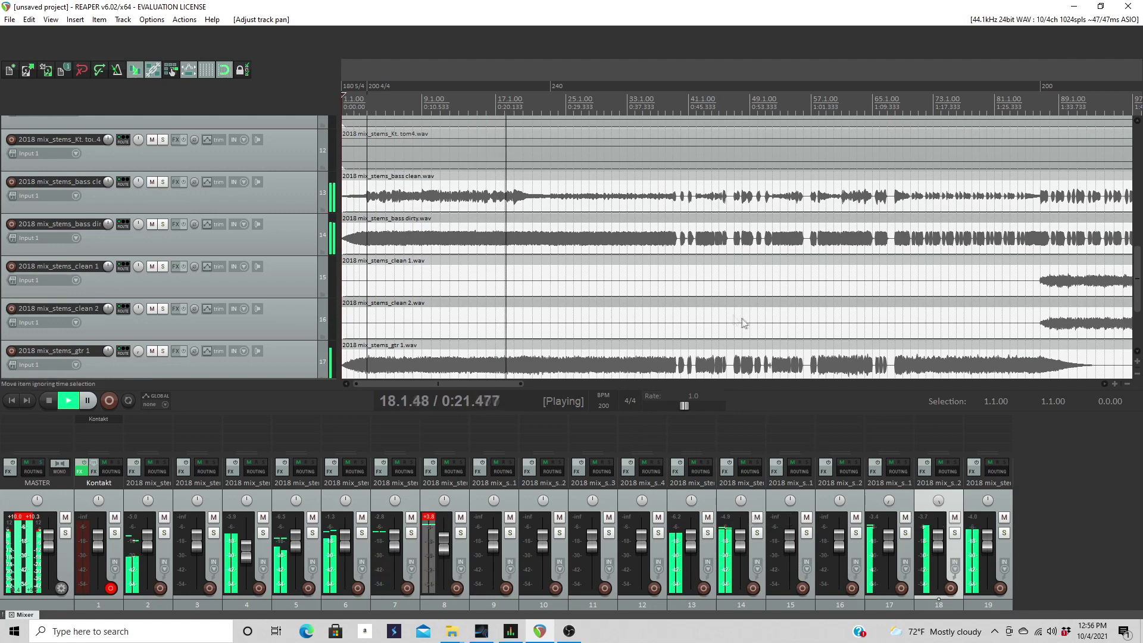
pyautogui.click(767, 100)
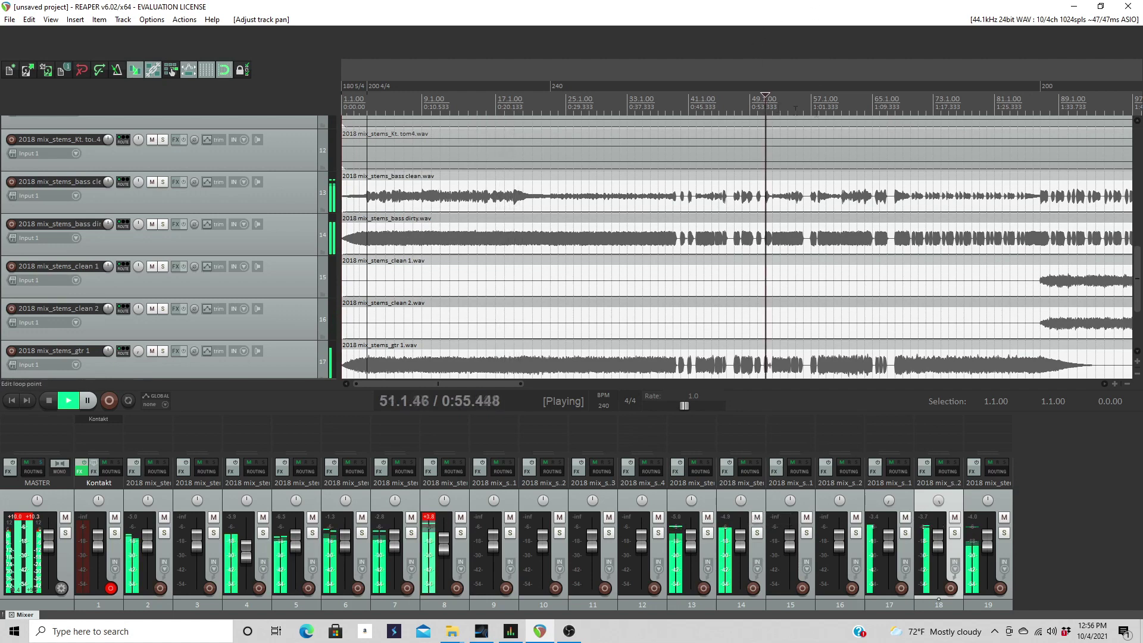
pyautogui.click(1067, 100)
pyautogui.press('space')
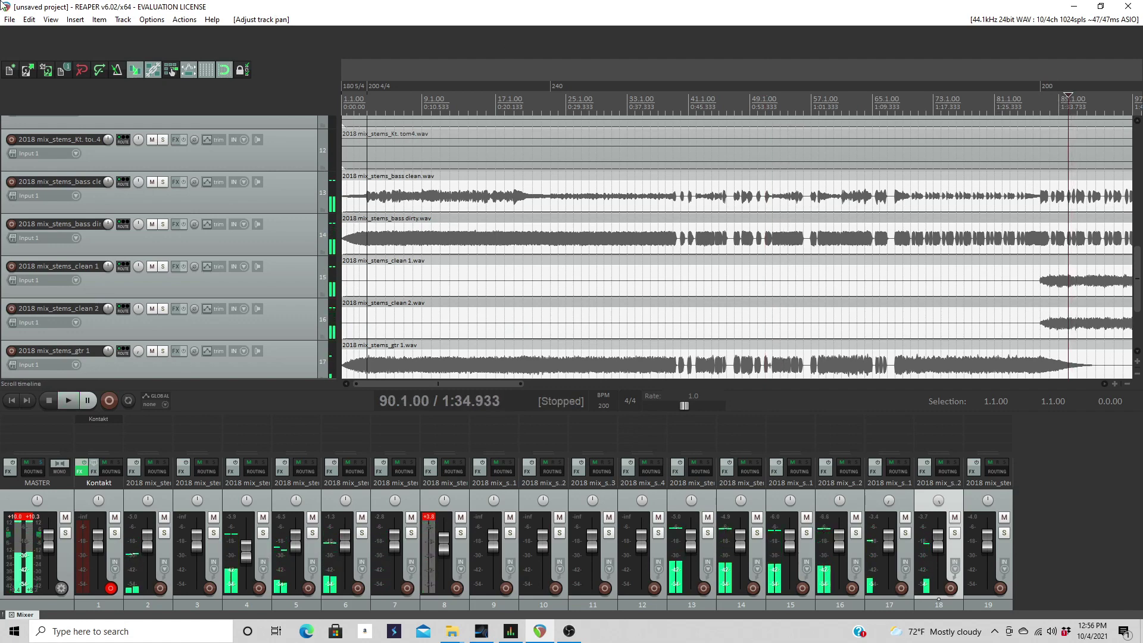
# Step: Close the test project without saving it and exit REAPER
pyautogui.click(10, 19)
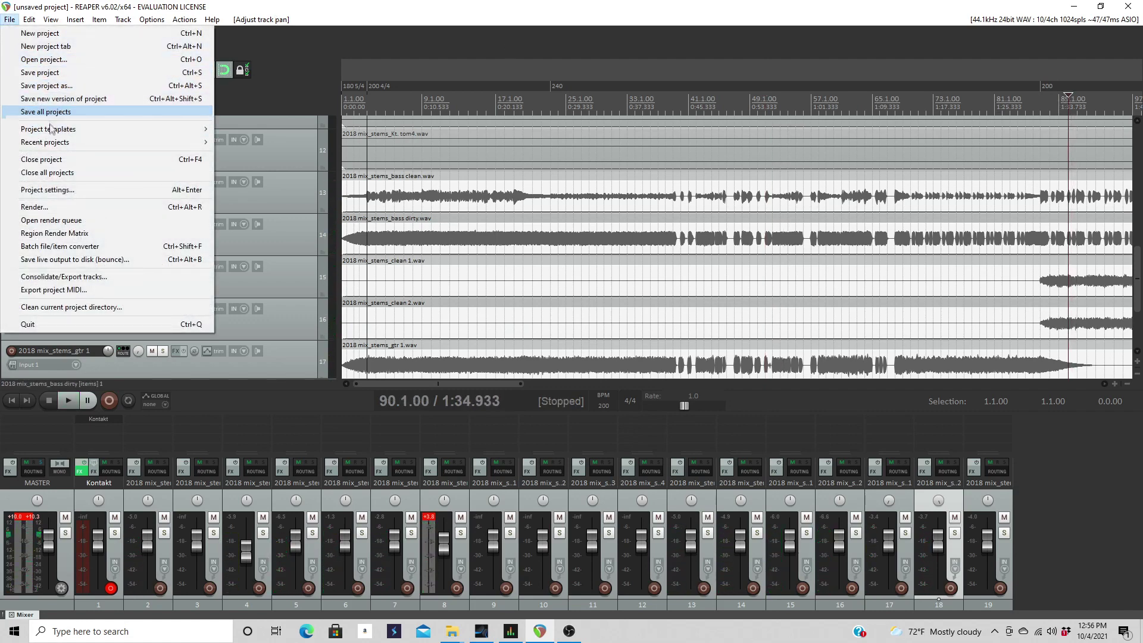
pyautogui.click(42, 159)
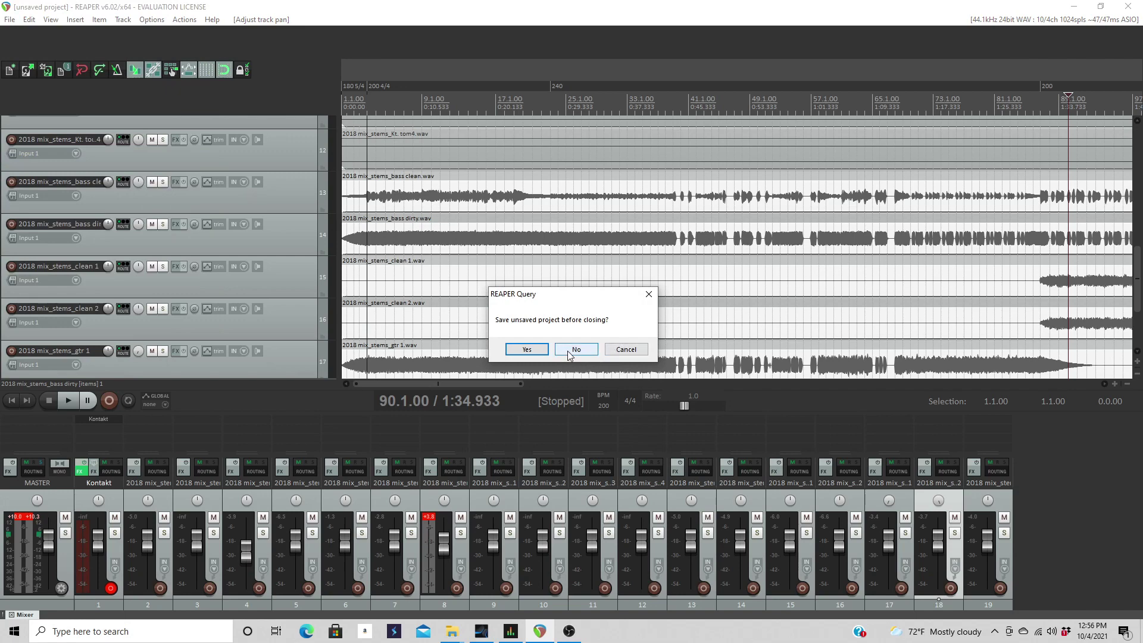
pyautogui.click(569, 351)
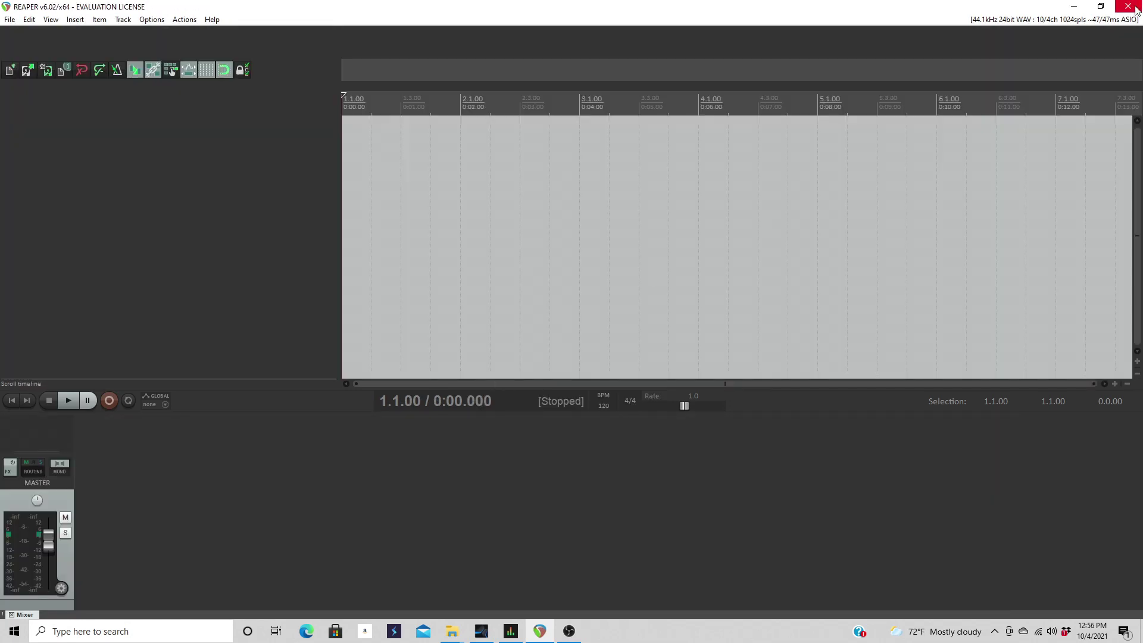
pyautogui.click(1138, 6)
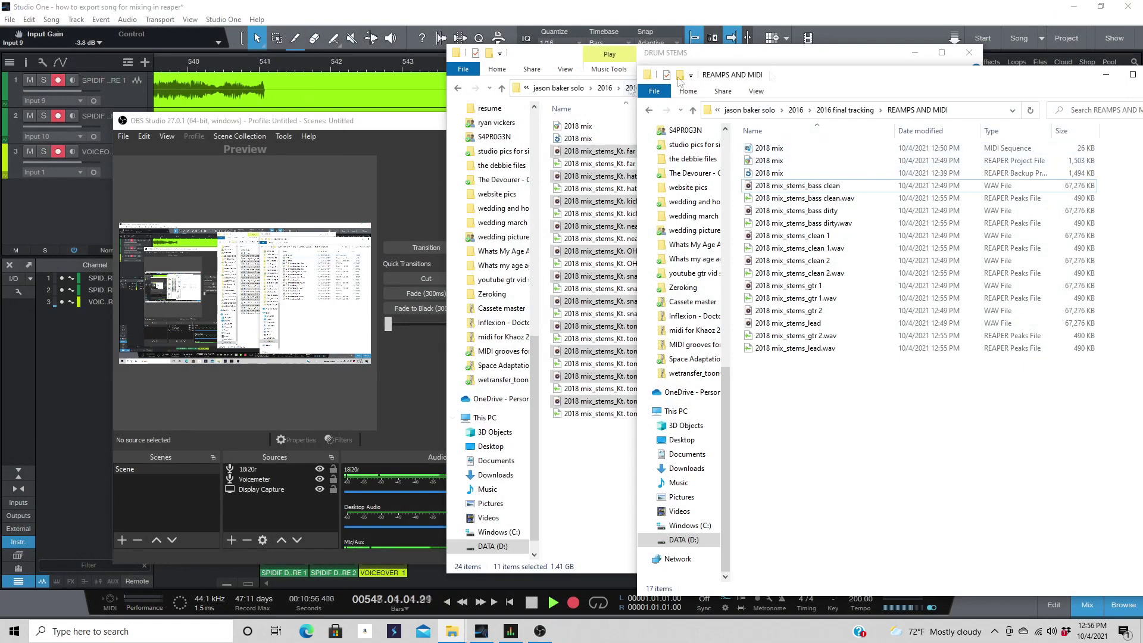
# Step: Minimize the Studio One and OBS windows and move the DRUM STEMS folder window clear of the REAMPS AND MIDI window
pyautogui.click(1074, 6)
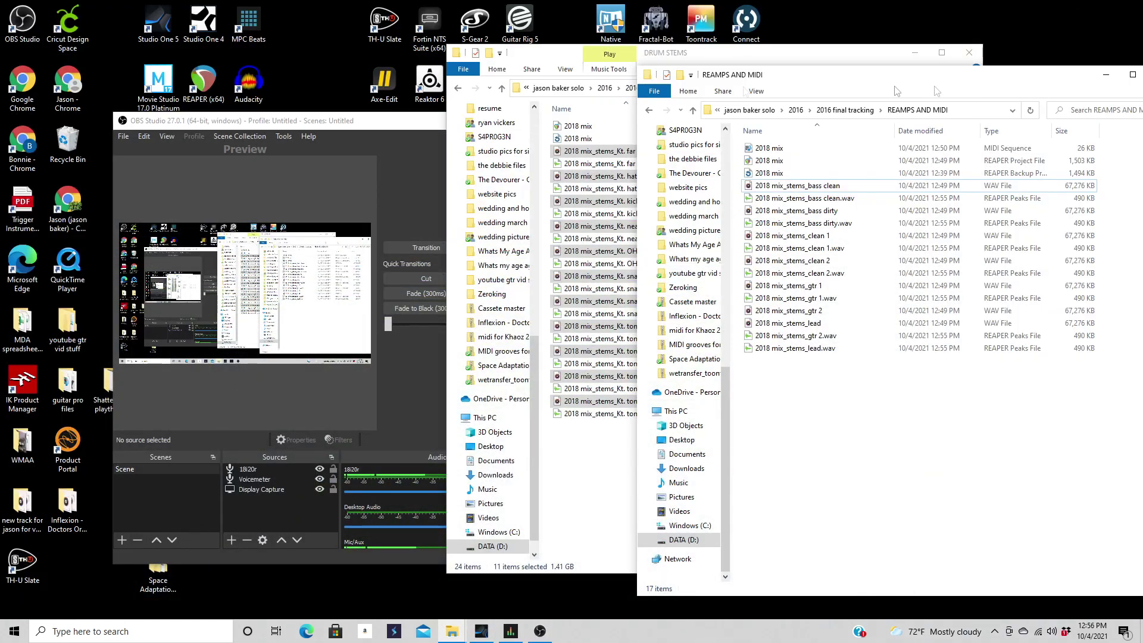
pyautogui.click(417, 125)
pyautogui.click(691, 120)
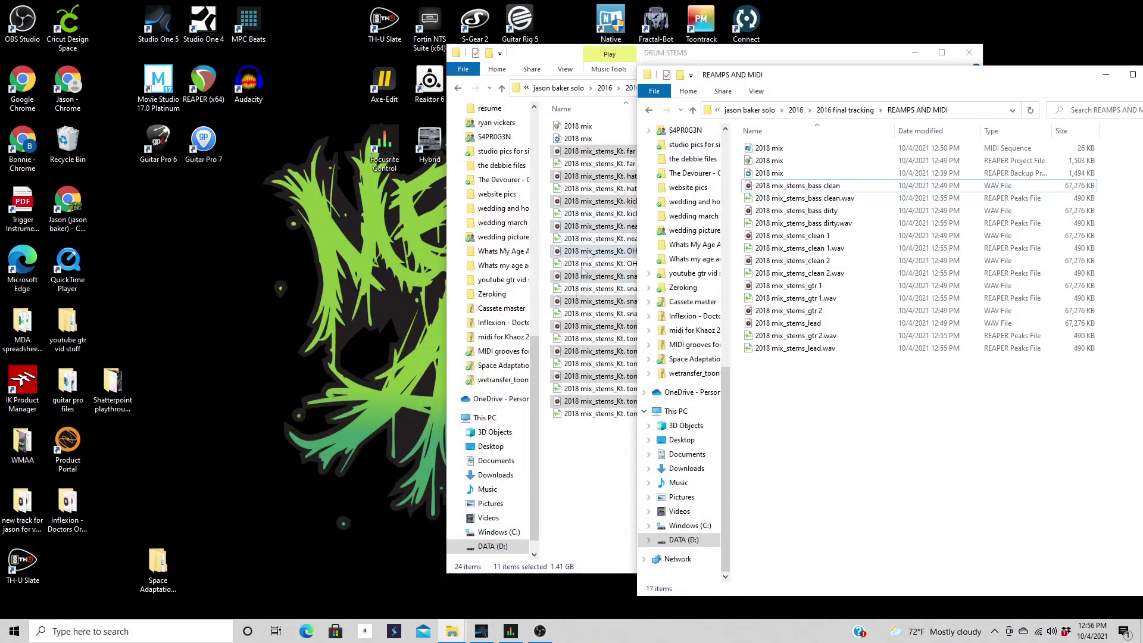
pyautogui.moveTo(625, 56); pyautogui.dragTo(294, 29)
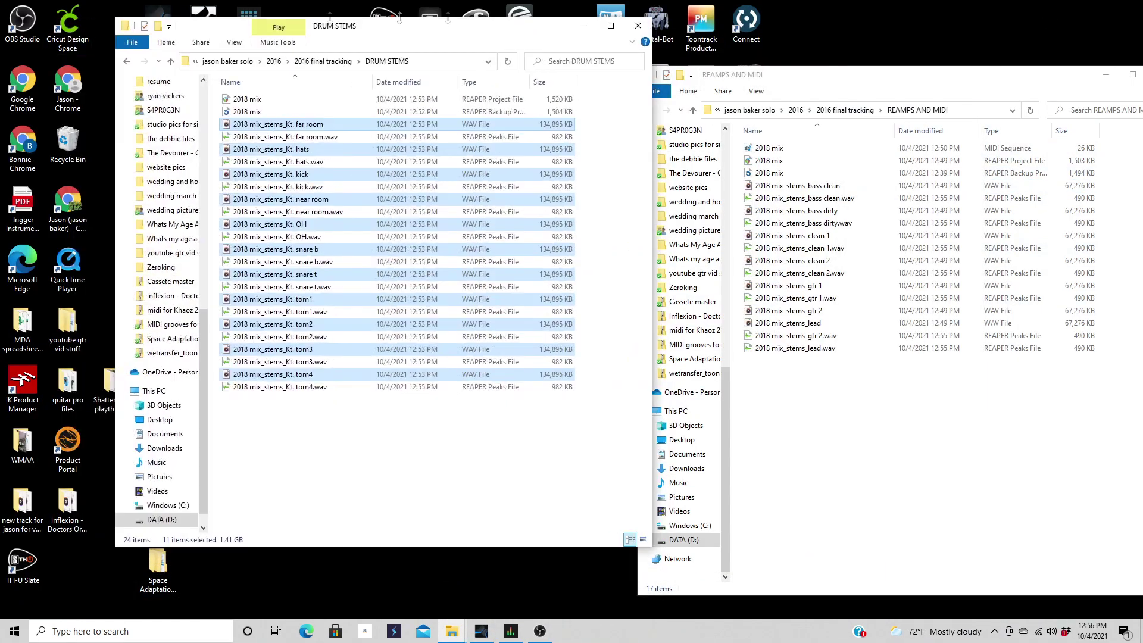
# Step: Delete all the Kt. stem REAPER peaks files, from far room through tom4, after opening DRUM STEMS in the second folder window
pyautogui.click(863, 111)
pyautogui.doubleClick(793, 148)
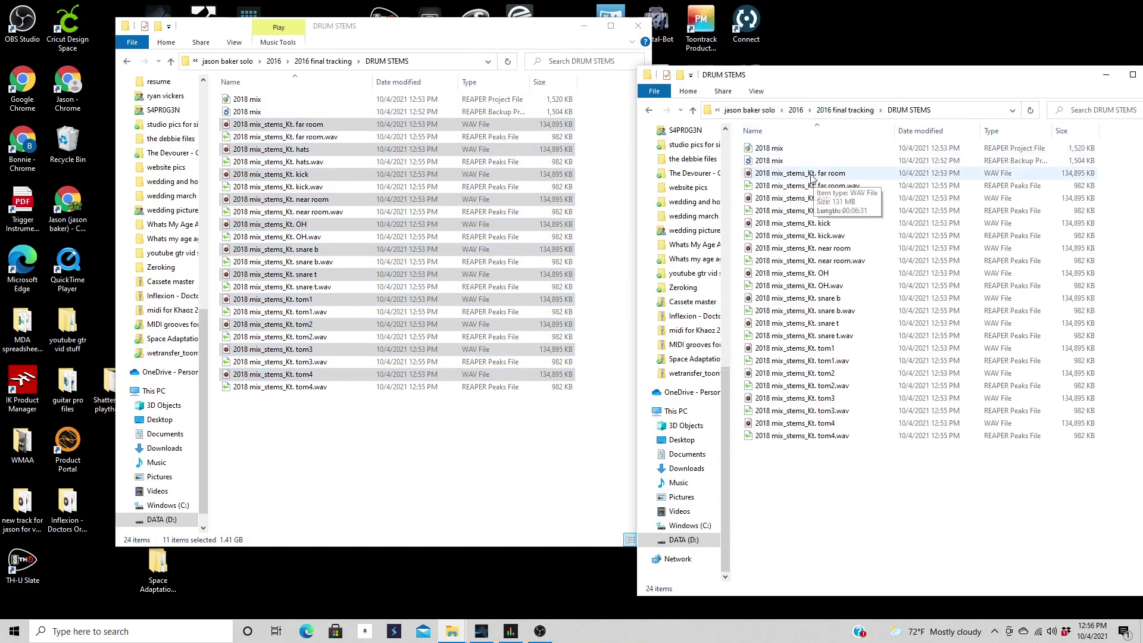
pyautogui.click(792, 185)
pyautogui.keyDown('ctrl'); pyautogui.click(798, 210); pyautogui.keyUp('ctrl')
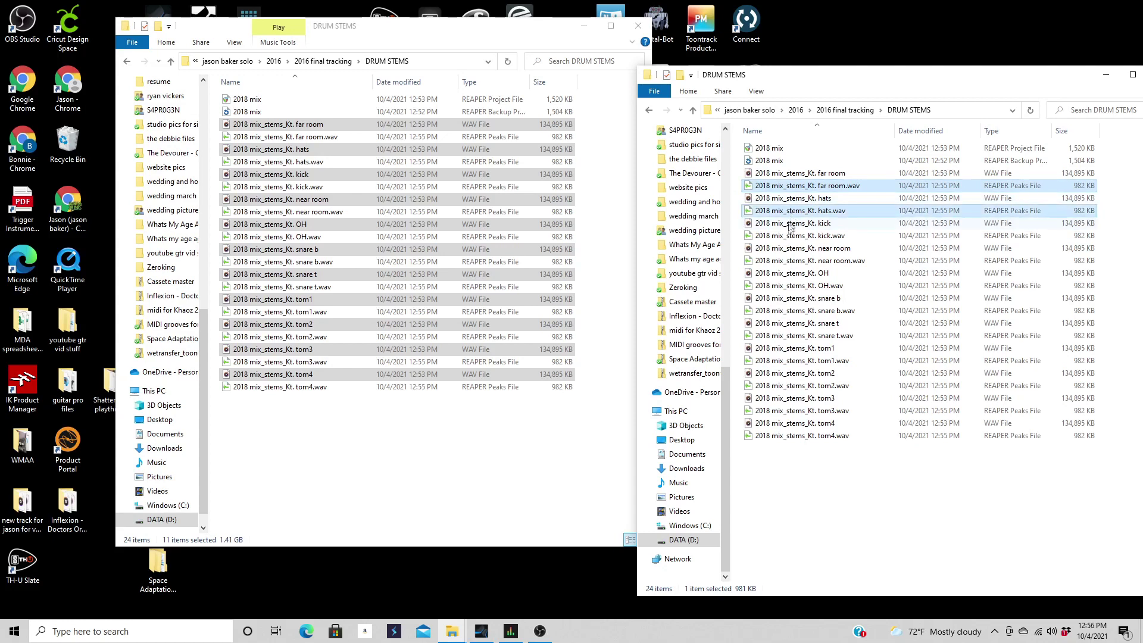
pyautogui.keyDown('ctrl'); pyautogui.click(798, 235); pyautogui.keyUp('ctrl')
pyautogui.keyDown('ctrl'); pyautogui.click(798, 261); pyautogui.keyUp('ctrl')
pyautogui.keyDown('ctrl'); pyautogui.click(766, 286); pyautogui.keyUp('ctrl')
pyautogui.keyDown('ctrl'); pyautogui.click(768, 310); pyautogui.keyUp('ctrl')
pyautogui.keyDown('ctrl'); pyautogui.click(770, 335); pyautogui.keyUp('ctrl')
pyautogui.keyDown('ctrl'); pyautogui.click(770, 361); pyautogui.keyUp('ctrl')
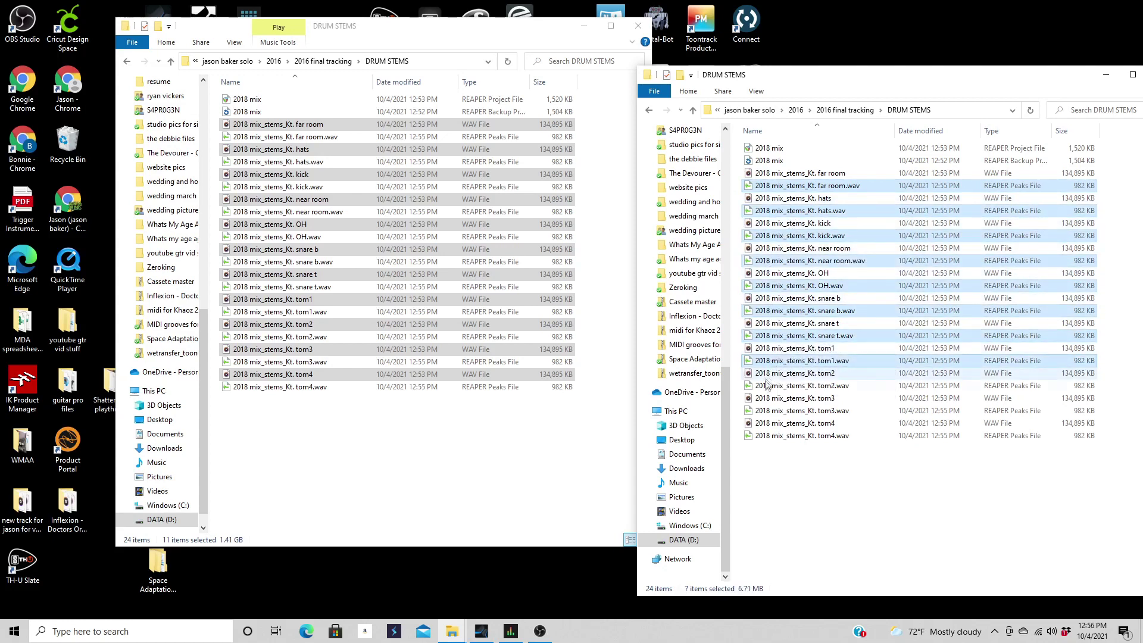
pyautogui.keyDown('ctrl'); pyautogui.click(768, 385); pyautogui.keyUp('ctrl')
pyautogui.keyDown('ctrl'); pyautogui.click(766, 410); pyautogui.keyUp('ctrl')
pyautogui.keyDown('ctrl'); pyautogui.click(768, 437); pyautogui.keyUp('ctrl')
pyautogui.press('Delete')
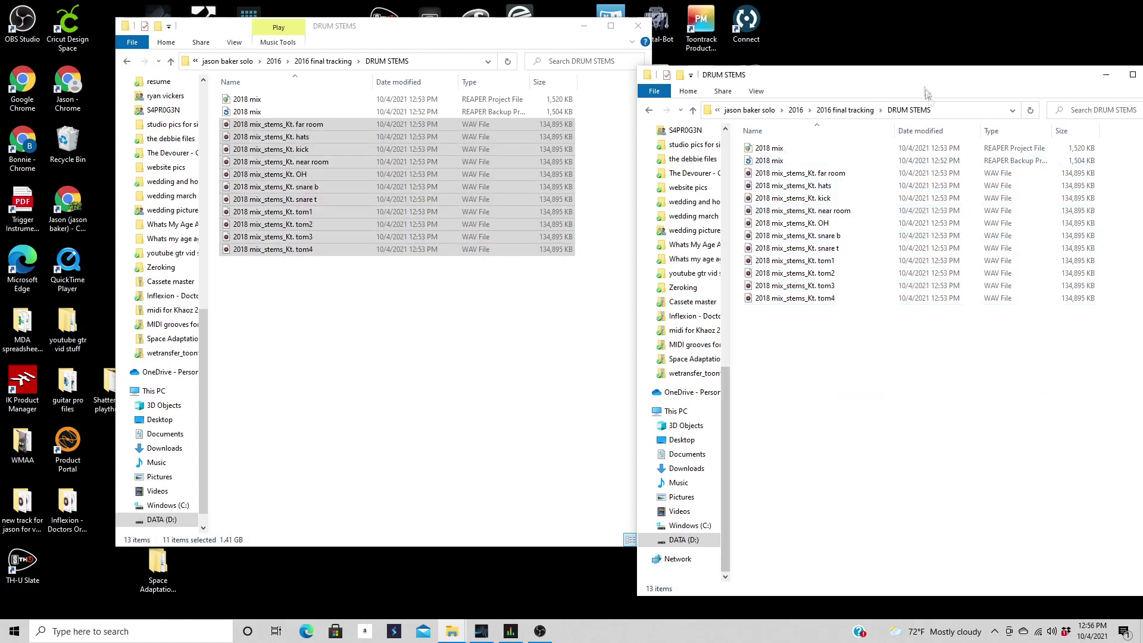
# Step: Check the contents of the GTR AND BASS DIS and DRUM STEMS folders inside 2016 final tracking
pyautogui.click(870, 115)
pyautogui.doubleClick(827, 159)
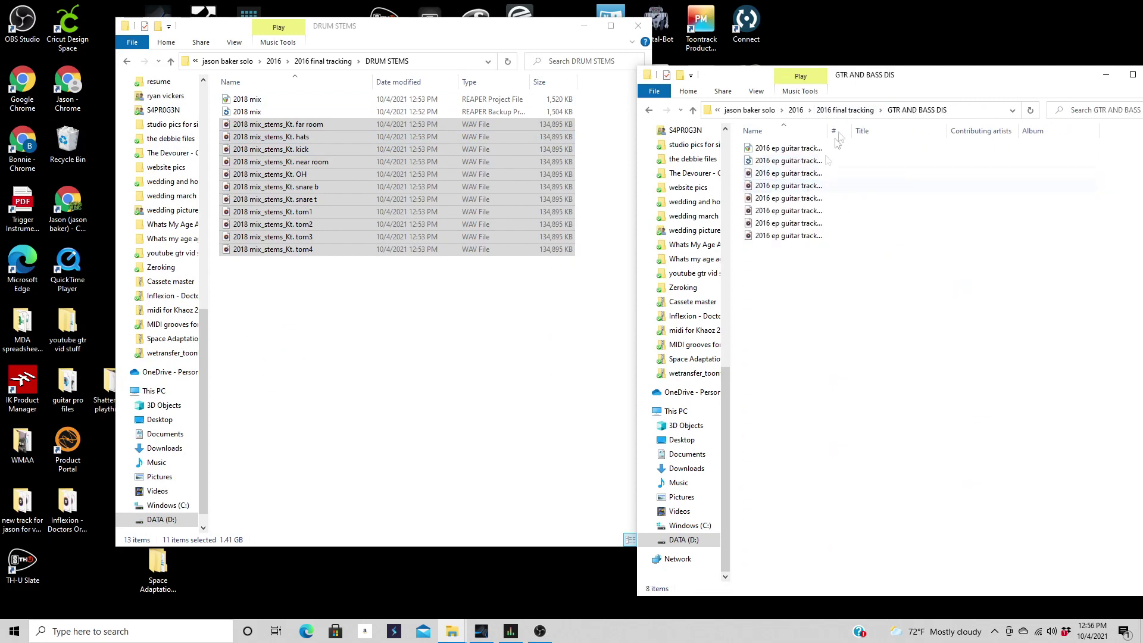
pyautogui.click(846, 114)
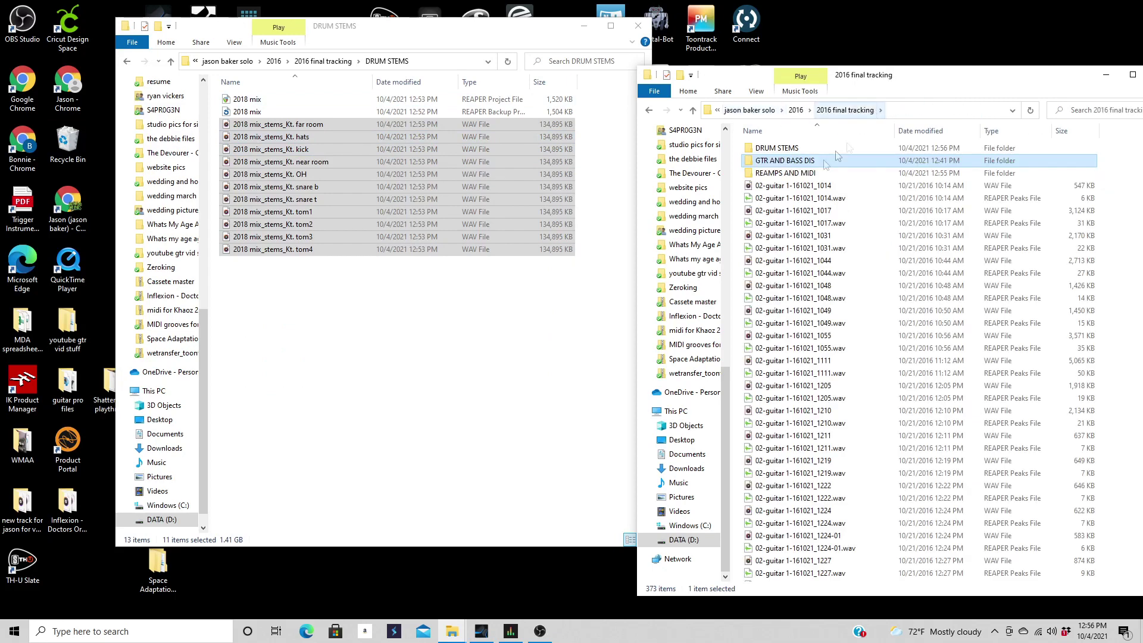
pyautogui.doubleClick(772, 153)
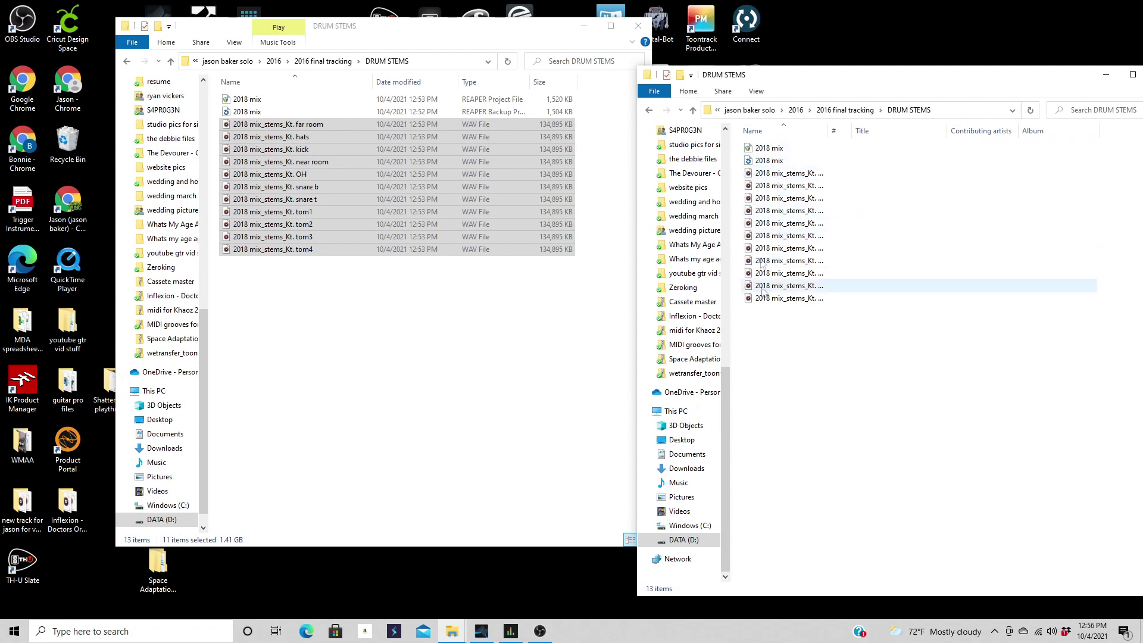
pyautogui.click(830, 110)
pyautogui.doubleClick(792, 161)
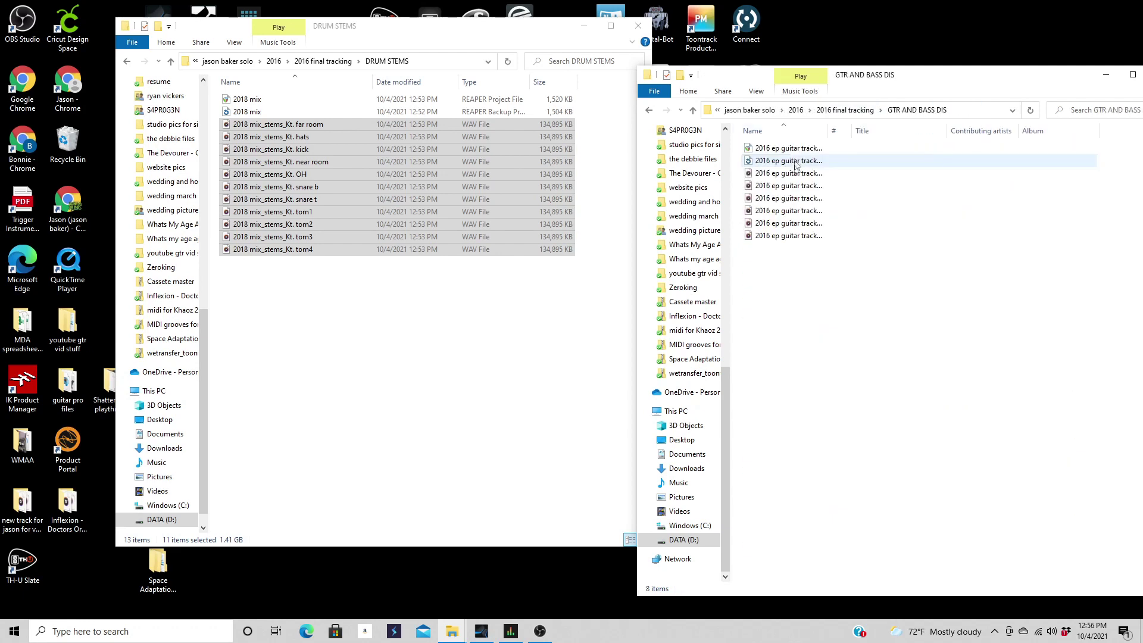
# Step: Delete all the REAPER peaks files from the REAMPS AND MIDI folder, from bass clean through lead
pyautogui.click(834, 110)
pyautogui.doubleClick(801, 173)
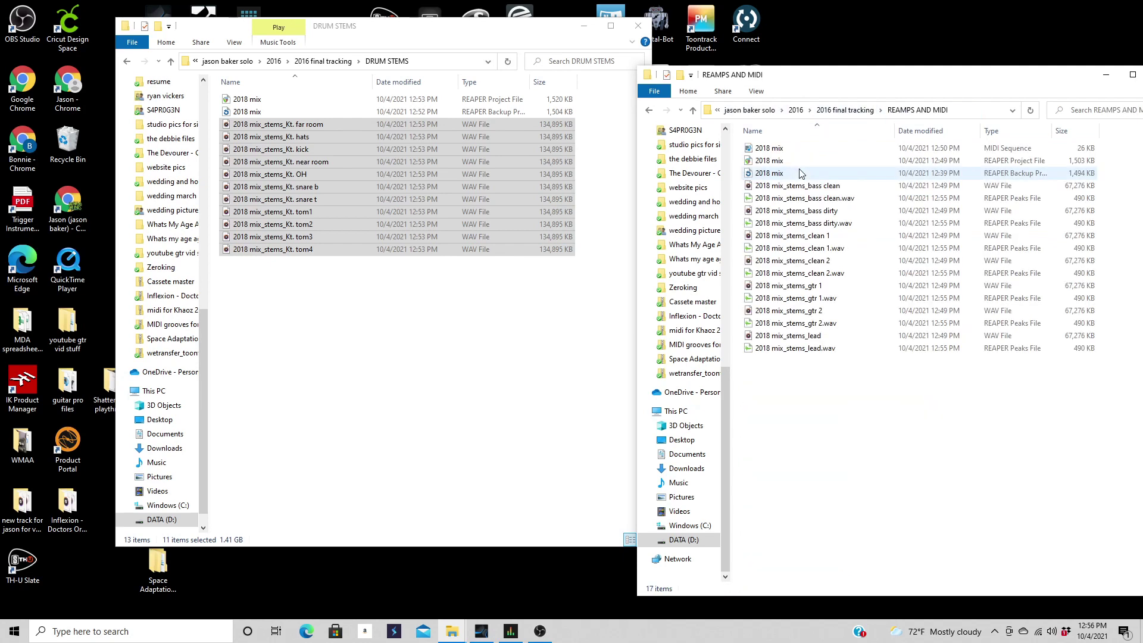
pyautogui.click(795, 200)
pyautogui.keyDown('ctrl'); pyautogui.click(795, 223); pyautogui.keyUp('ctrl')
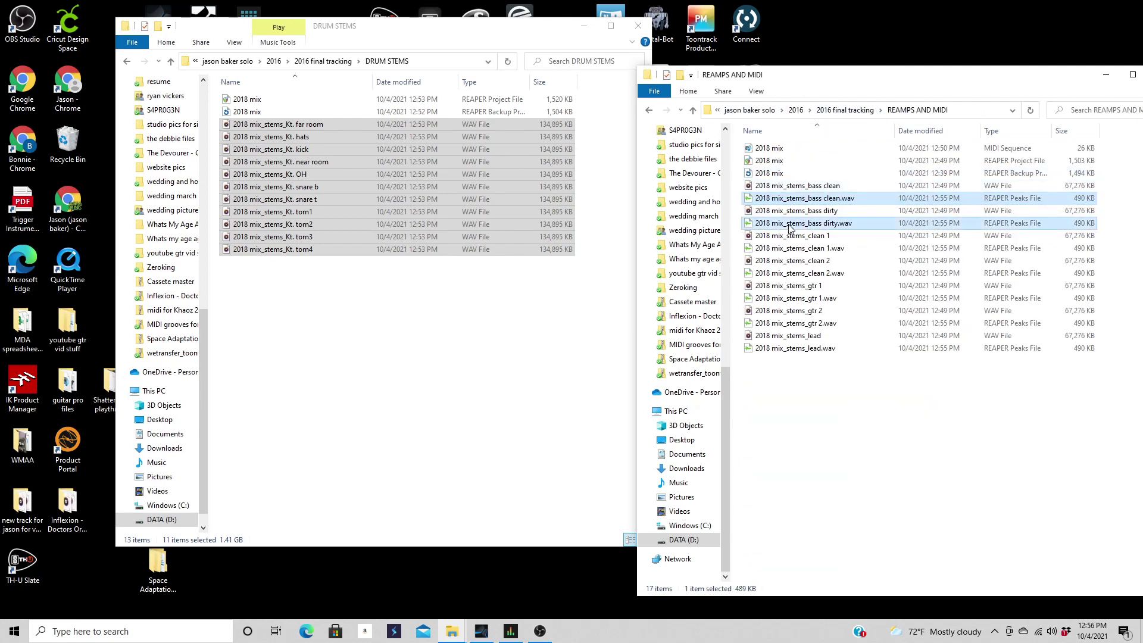
pyautogui.keyDown('ctrl'); pyautogui.click(792, 248); pyautogui.keyUp('ctrl')
pyautogui.keyDown('ctrl'); pyautogui.click(781, 273); pyautogui.keyUp('ctrl')
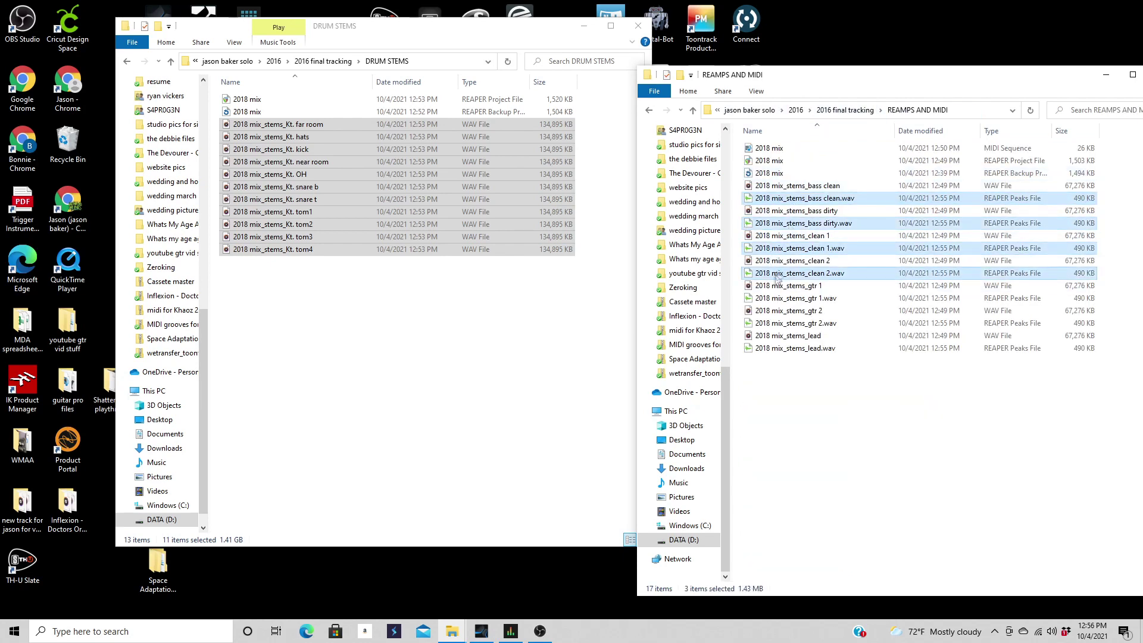
pyautogui.keyDown('ctrl'); pyautogui.click(767, 299); pyautogui.keyUp('ctrl')
pyautogui.keyDown('ctrl'); pyautogui.click(767, 323); pyautogui.keyUp('ctrl')
pyautogui.keyDown('ctrl'); pyautogui.click(768, 348); pyautogui.keyUp('ctrl')
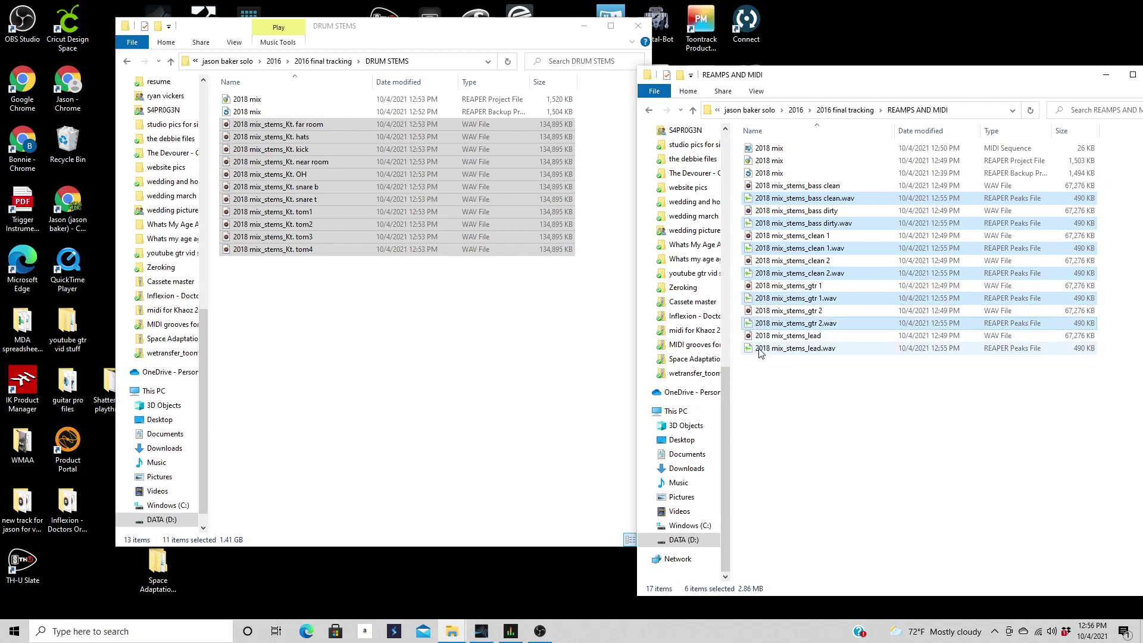
pyautogui.press('Delete')
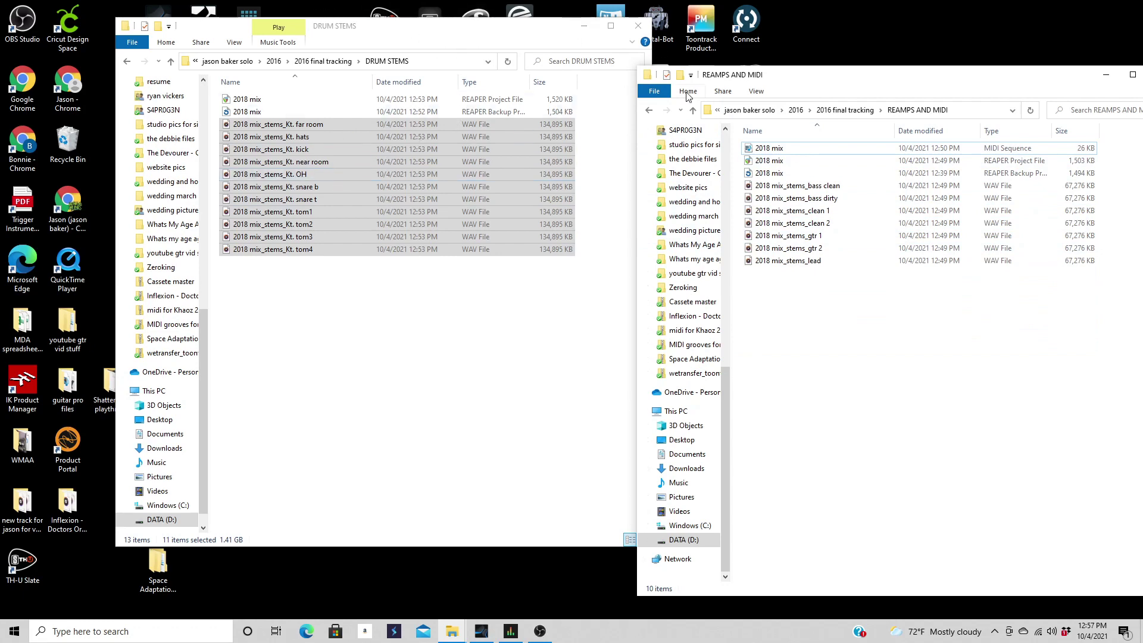
# Step: Return to 2016 final tracking, minimize the DRUM STEMS window, and create a desktop folder named OLD PRAWG JAM
pyautogui.click(649, 111)
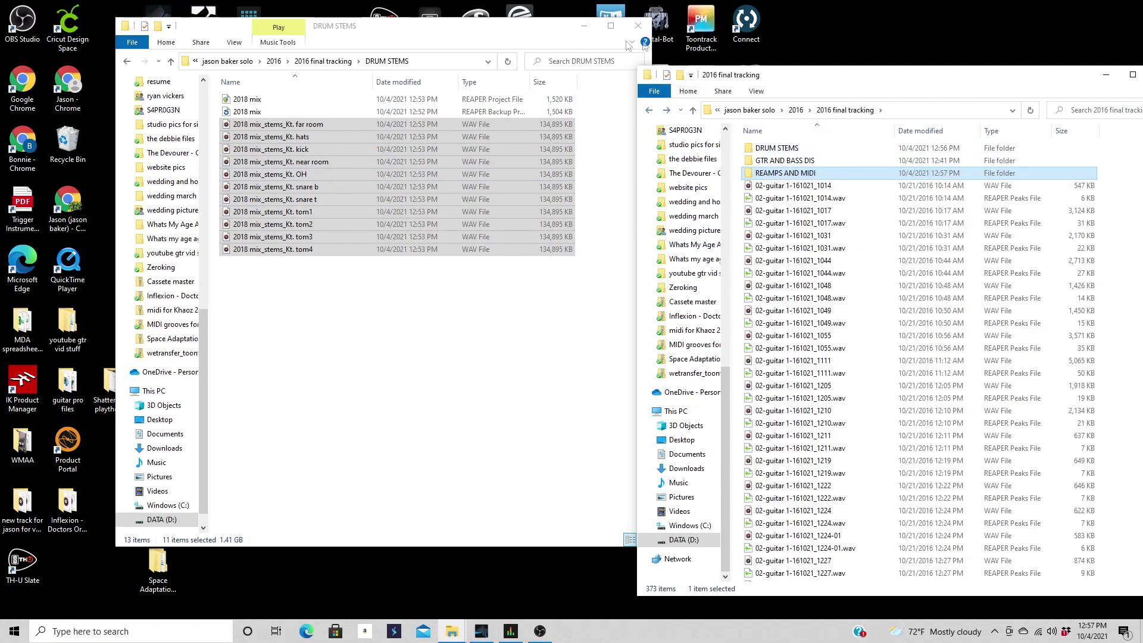
pyautogui.click(585, 26)
pyautogui.rightClick(306, 325)
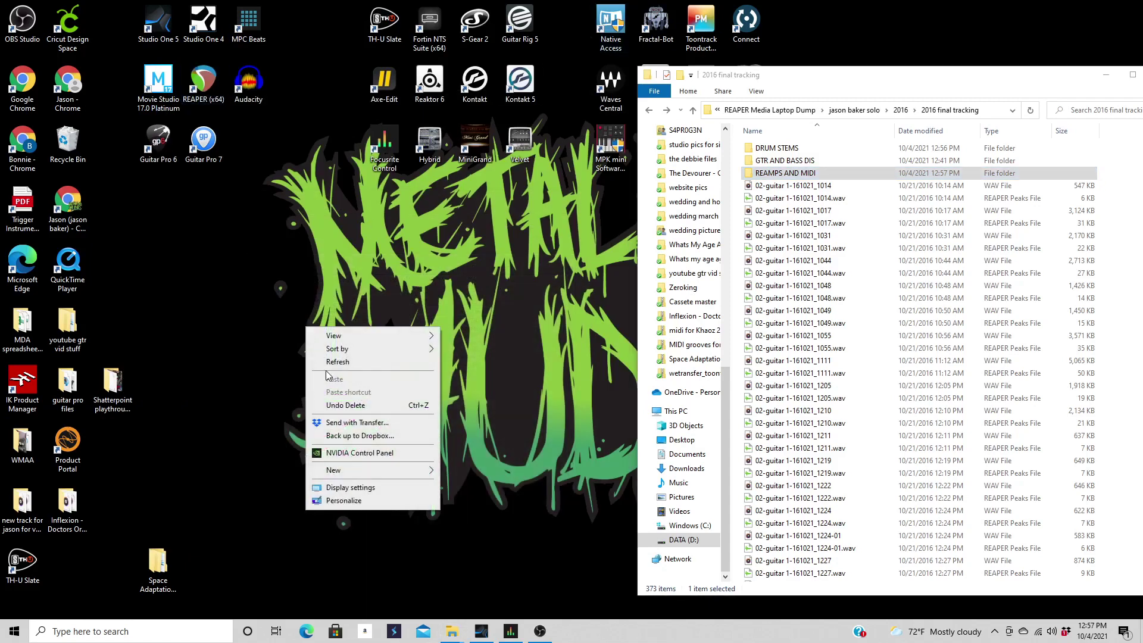
pyautogui.moveTo(417, 471)
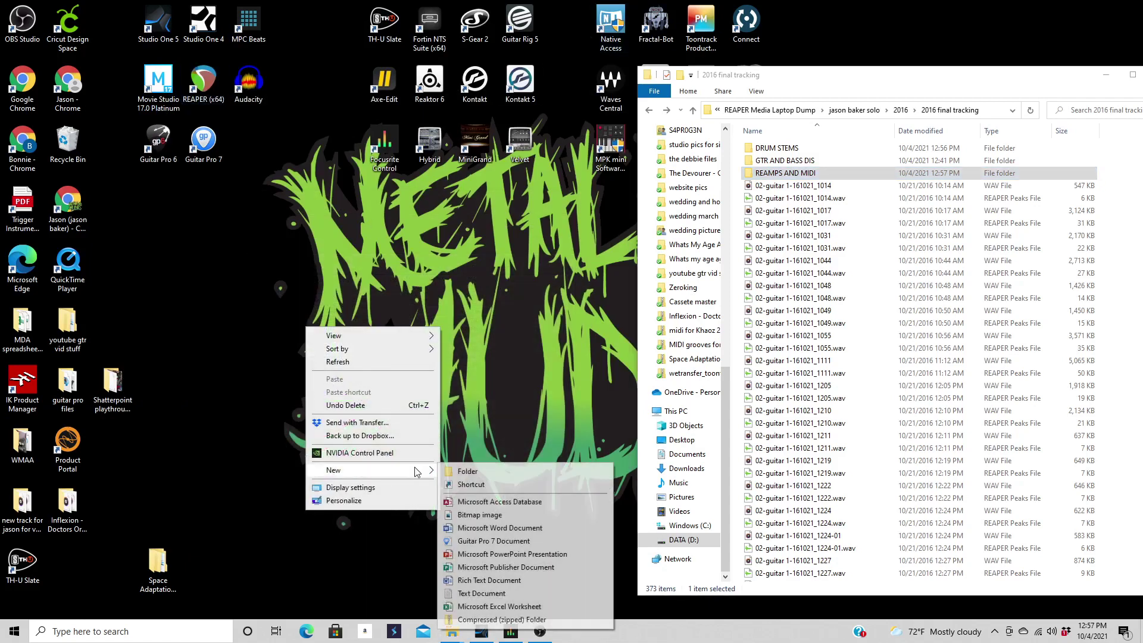
pyautogui.click(463, 471)
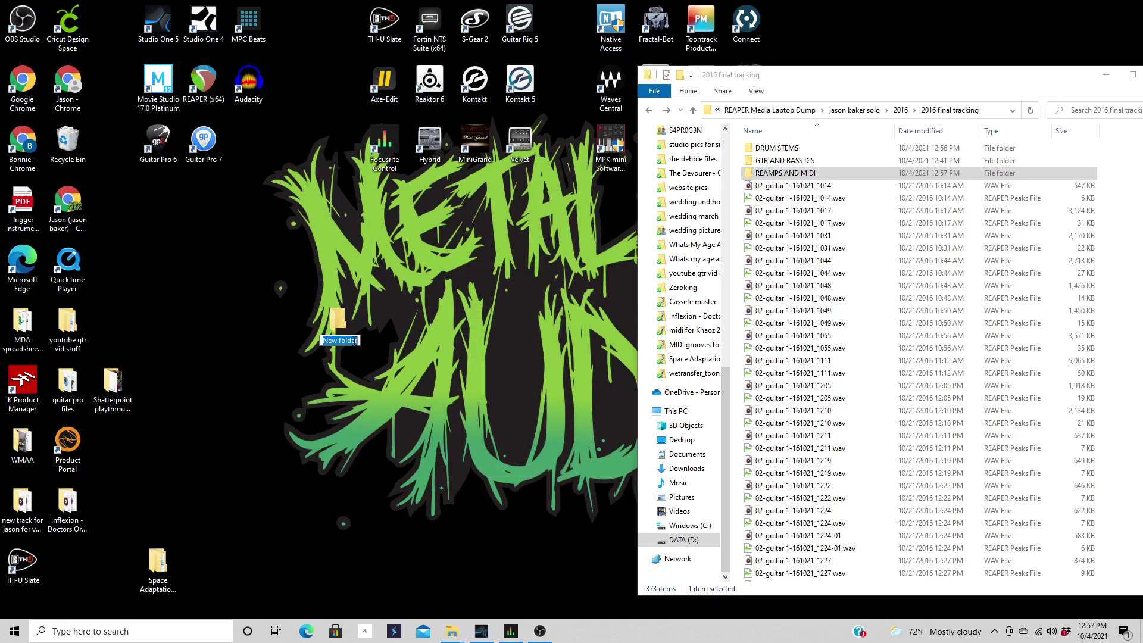
pyautogui.write('N')
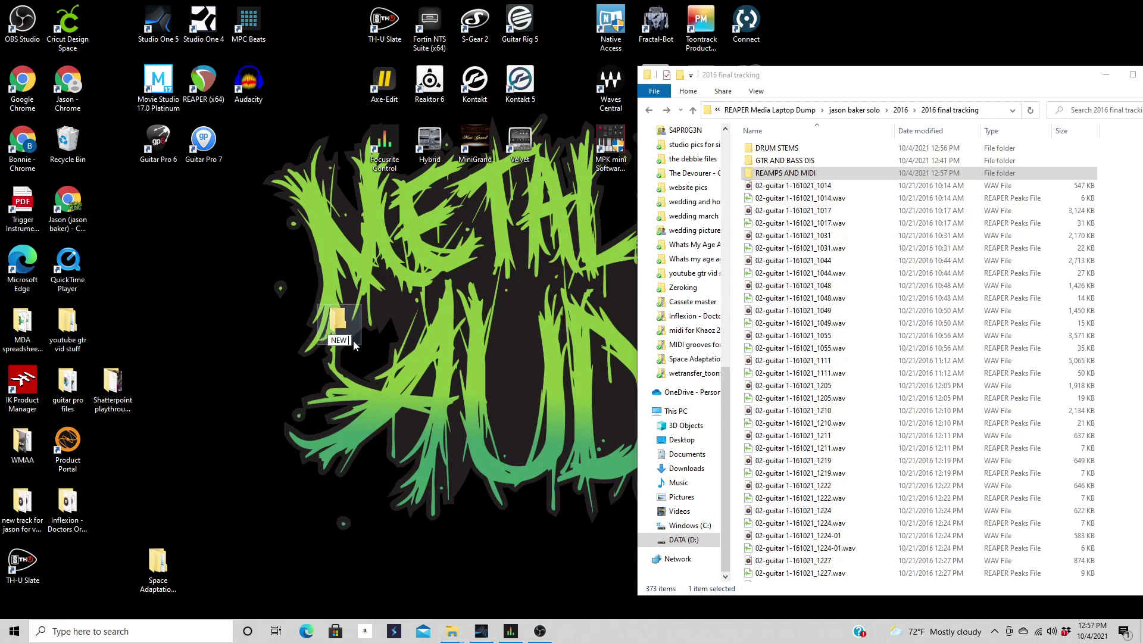
pyautogui.write('EW')
pyautogui.write(' PR')
pyautogui.write('OLD')
pyautogui.write(' PRAW')
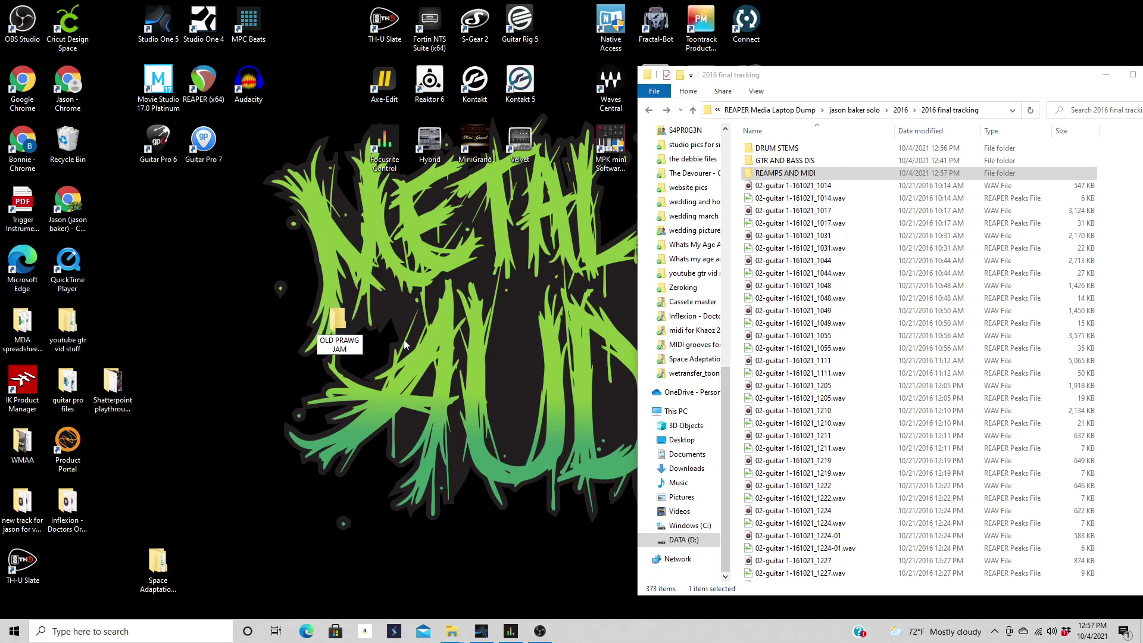
pyautogui.press('Return')
# Step: Copy the DRUM STEMS, GTR AND BASS DIS and REAMPS AND MIDI folders into OLD PRAWG JAM and minimize its window
pyautogui.doubleClick(341, 334)
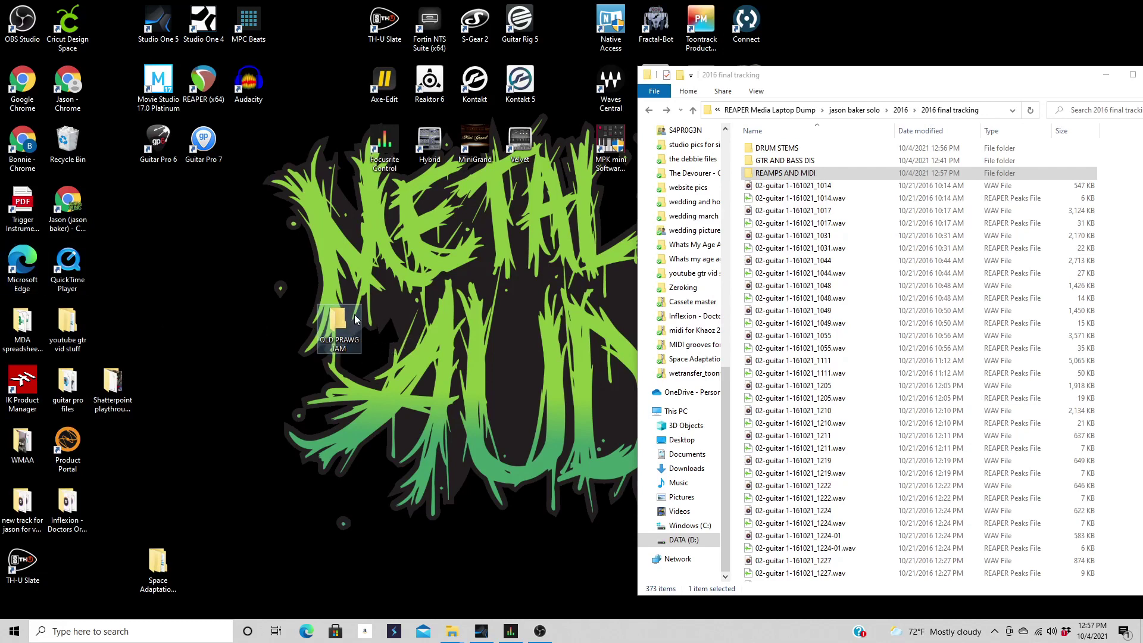
pyautogui.moveTo(877, 150); pyautogui.dragTo(870, 169)
pyautogui.moveTo(800, 153); pyautogui.dragTo(309, 189)
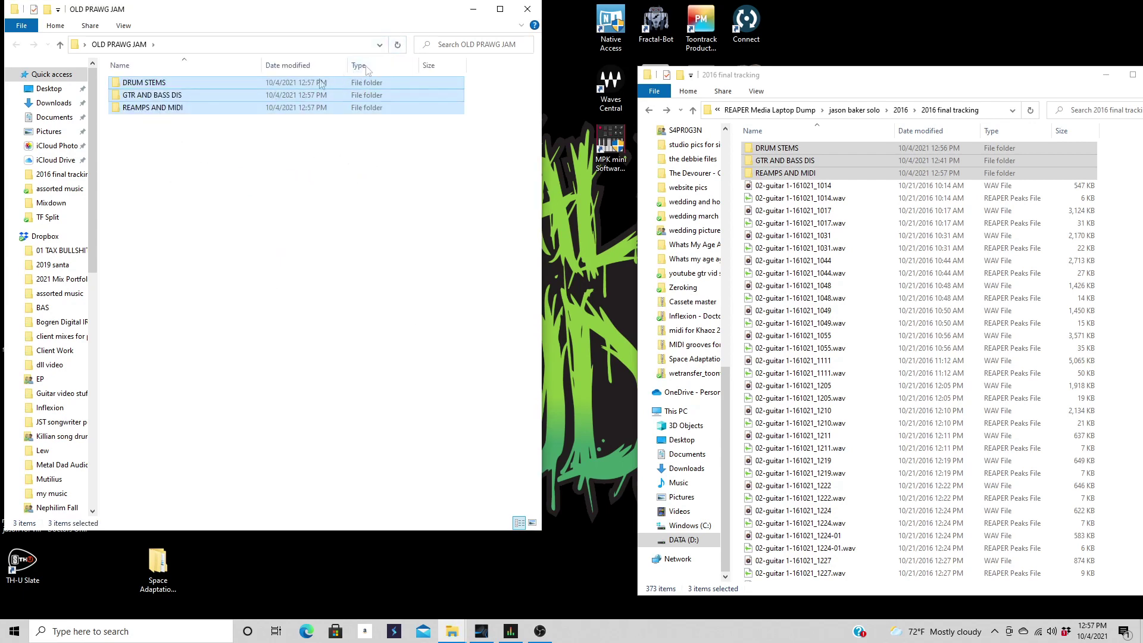
pyautogui.click(473, 9)
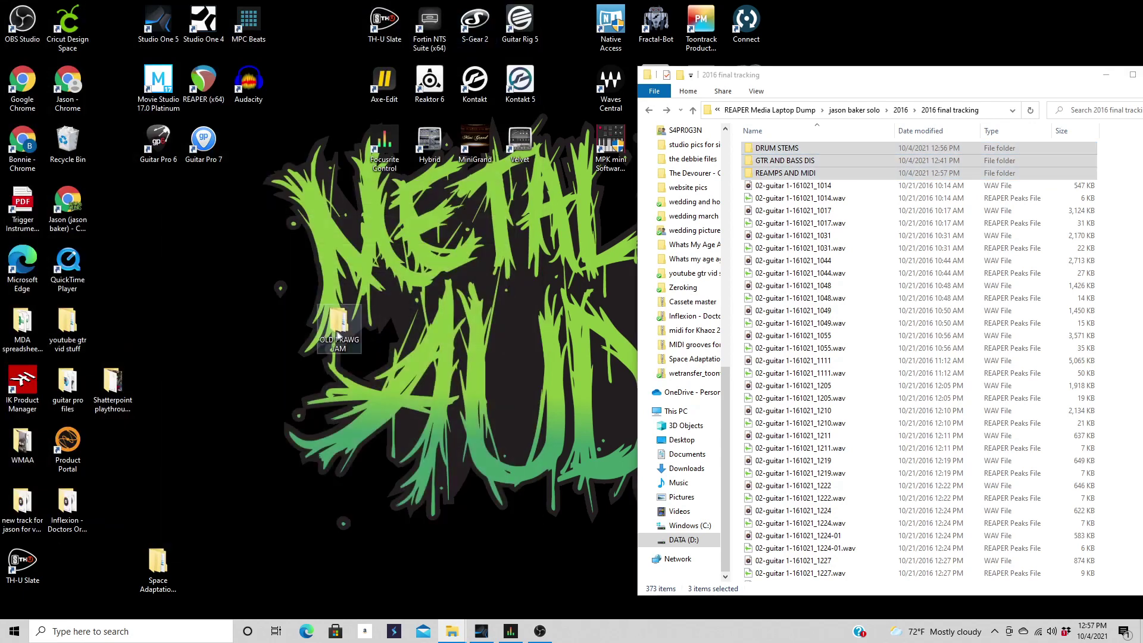
# Step: Compress the OLD PRAWG JAM folder into a zip file and move the archive to a clear spot on the desktop
pyautogui.rightClick(335, 331)
pyautogui.click(333, 324)
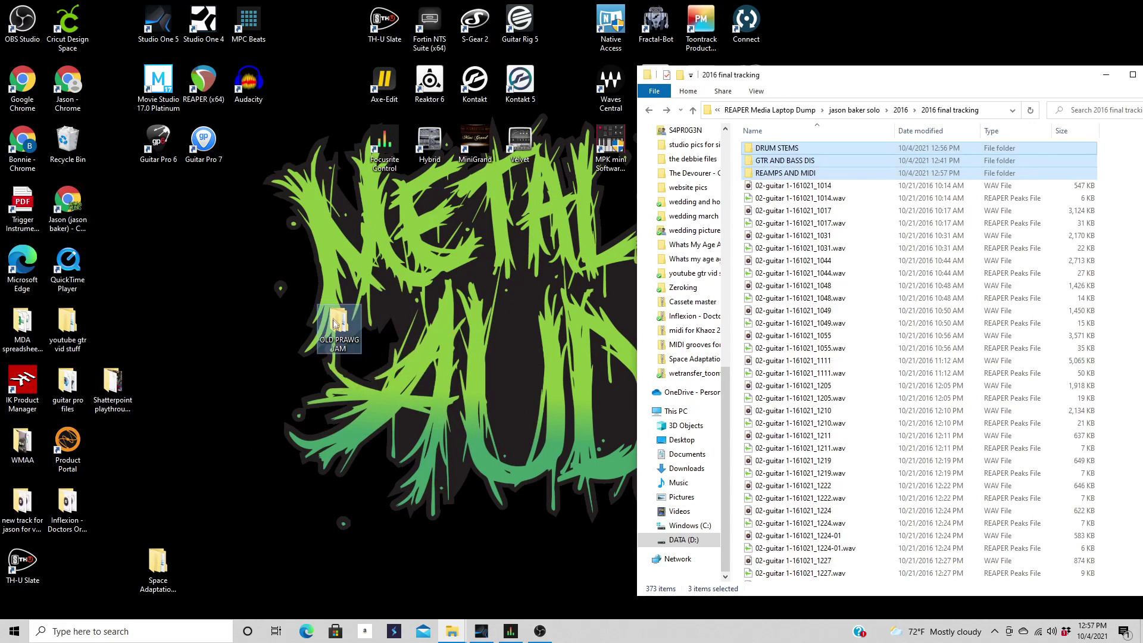
pyautogui.rightClick(333, 325)
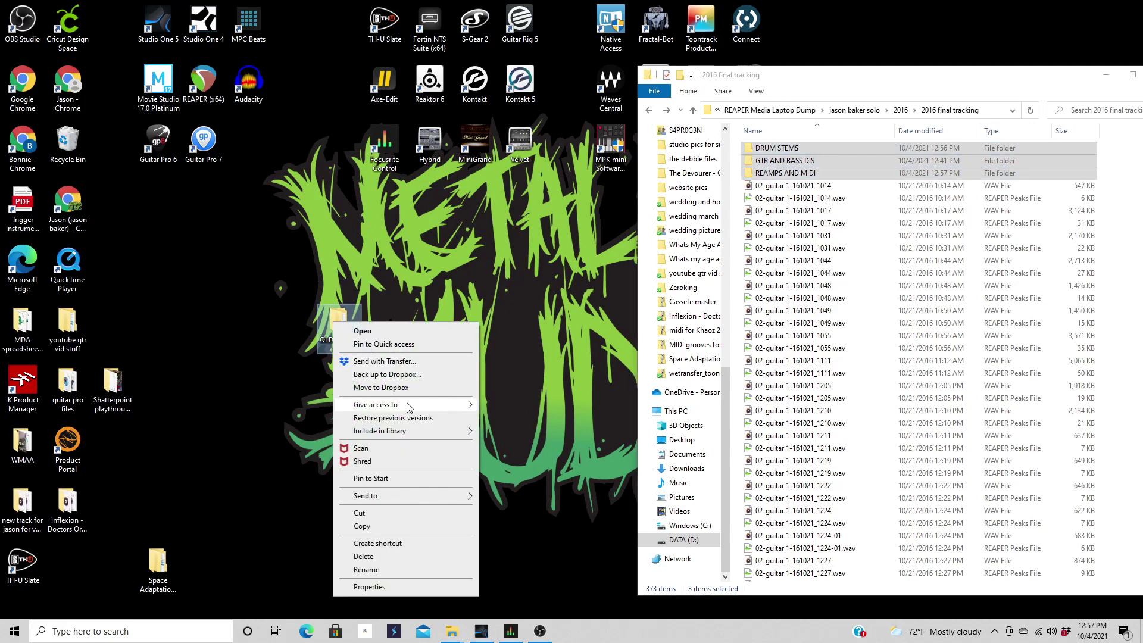
pyautogui.moveTo(409, 499)
pyautogui.click(524, 510)
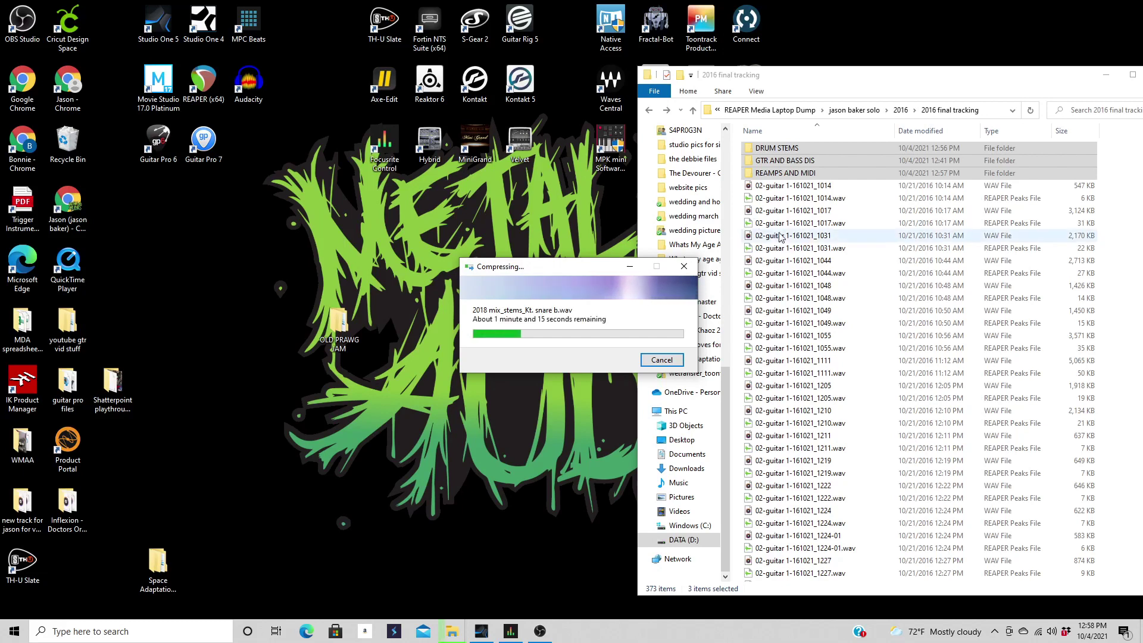
pyautogui.moveTo(604, 265); pyautogui.dragTo(371, 253)
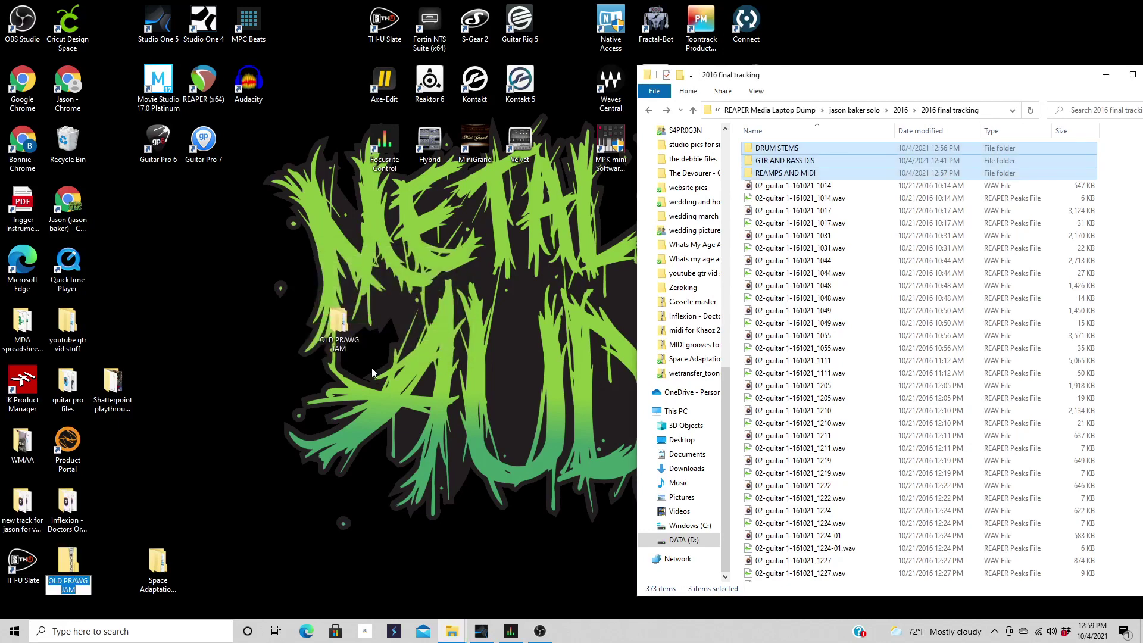
pyautogui.moveTo(71, 562); pyautogui.dragTo(222, 249)
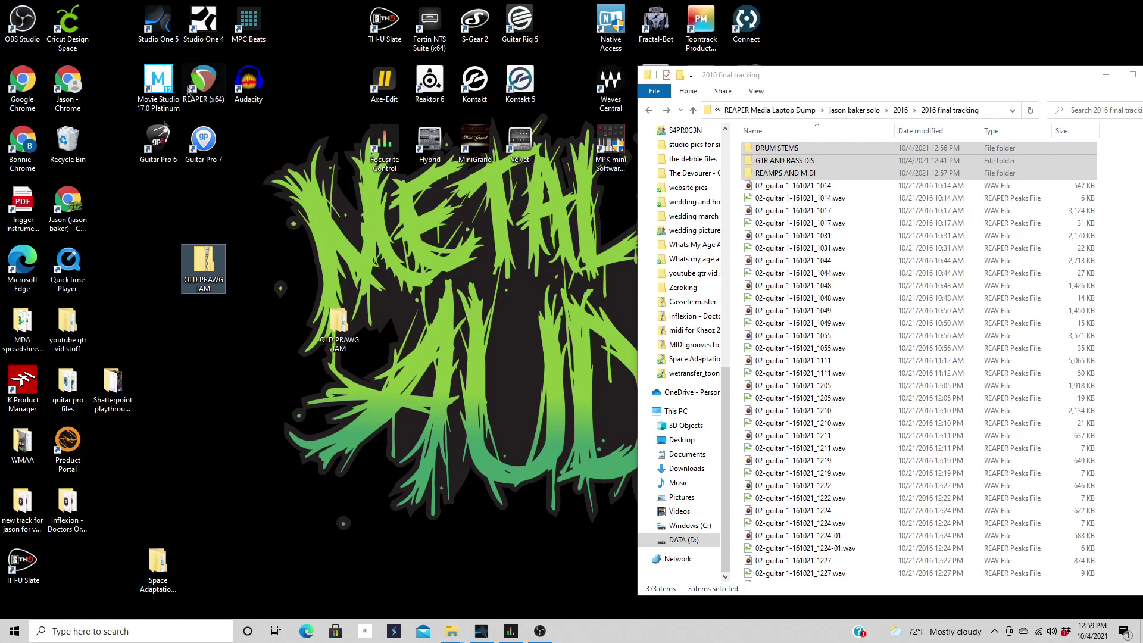
# Step: Launch REAPER from the desktop and dismiss its evaluation notice
pyautogui.doubleClick(212, 84)
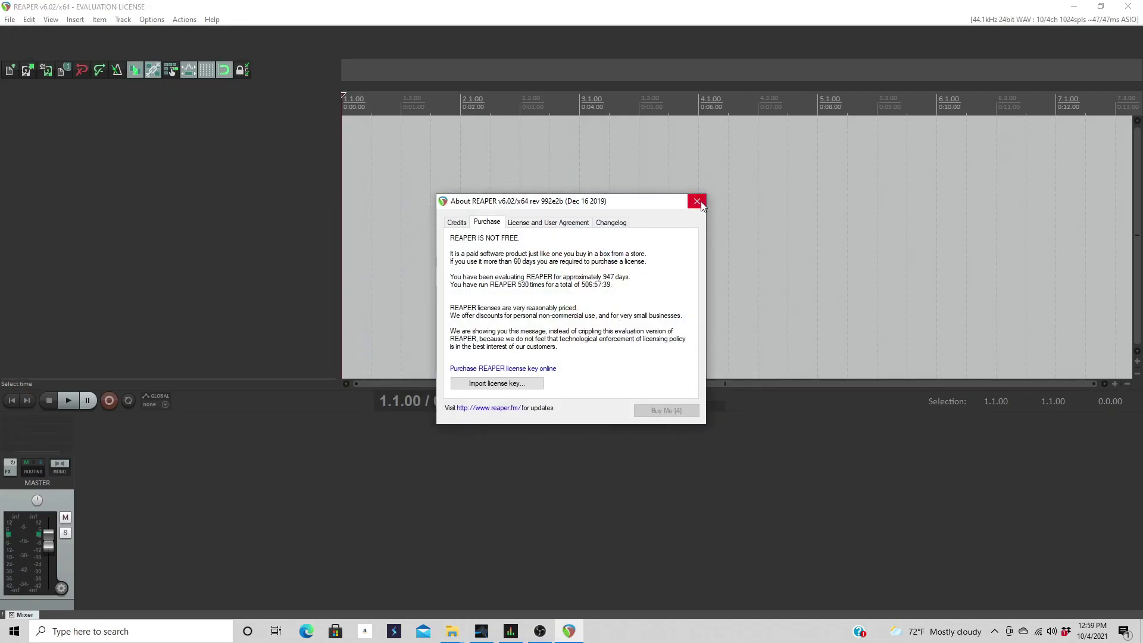
pyautogui.click(697, 205)
pyautogui.click(697, 203)
pyautogui.click(696, 201)
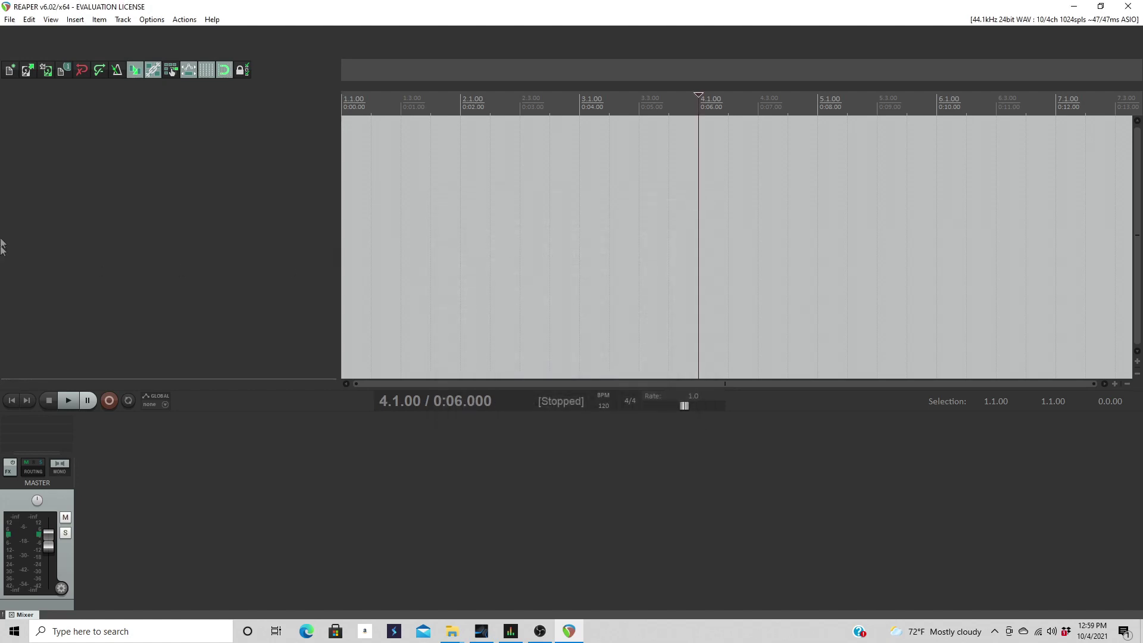
# Step: Open the 2018 mix project from the 2016 final tracking folder and dismiss the missing effects warning
pyautogui.click(11, 21)
pyautogui.click(23, 61)
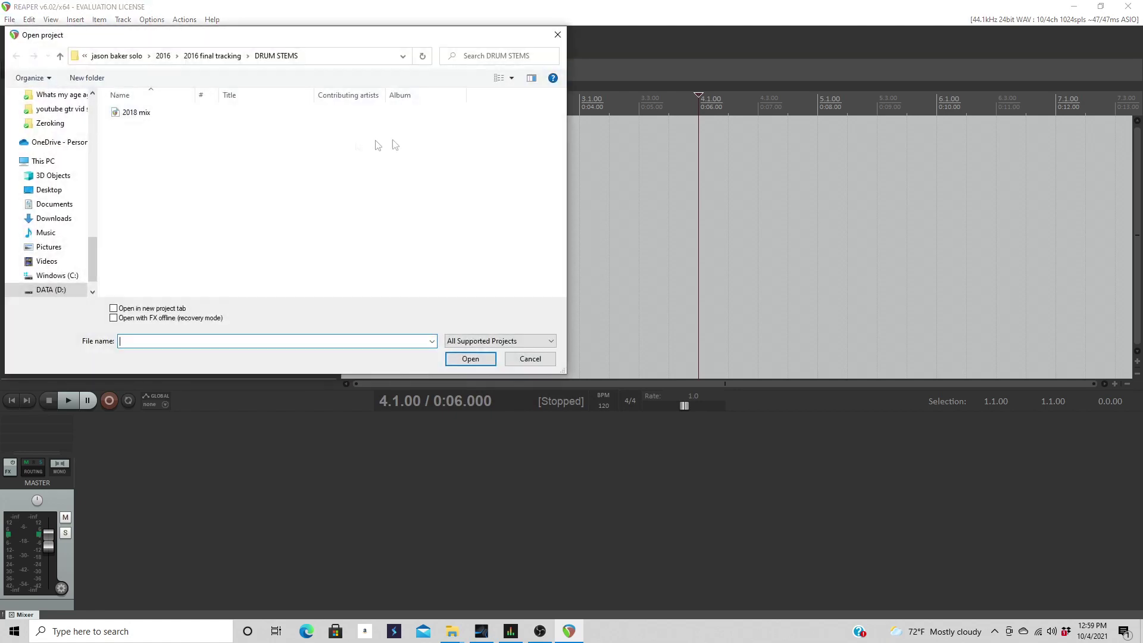
pyautogui.click(210, 57)
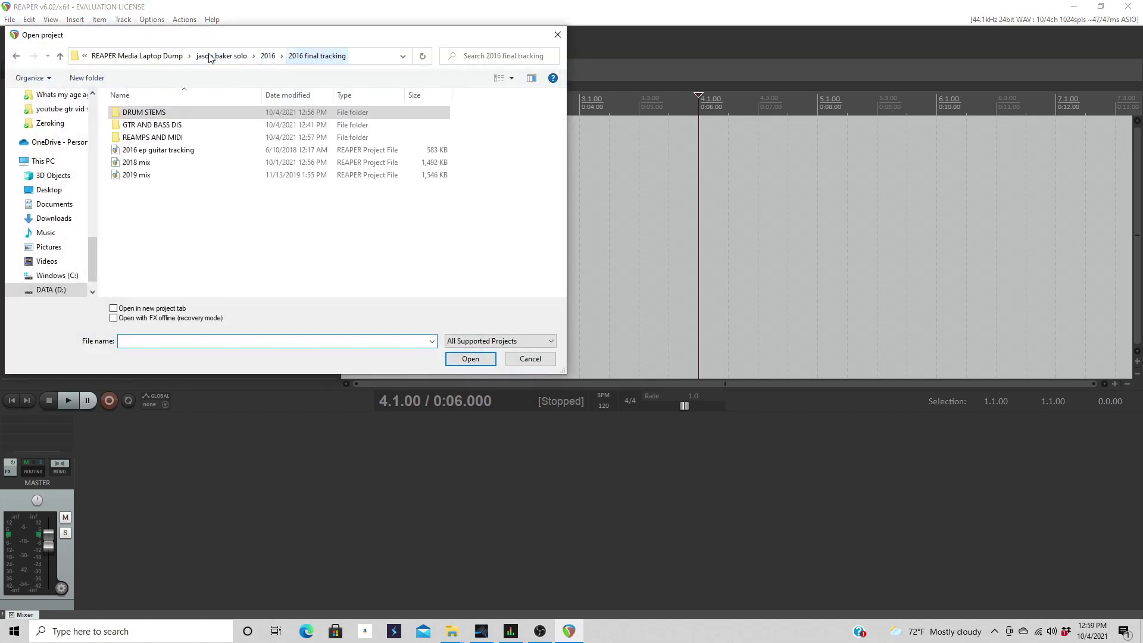
pyautogui.doubleClick(162, 165)
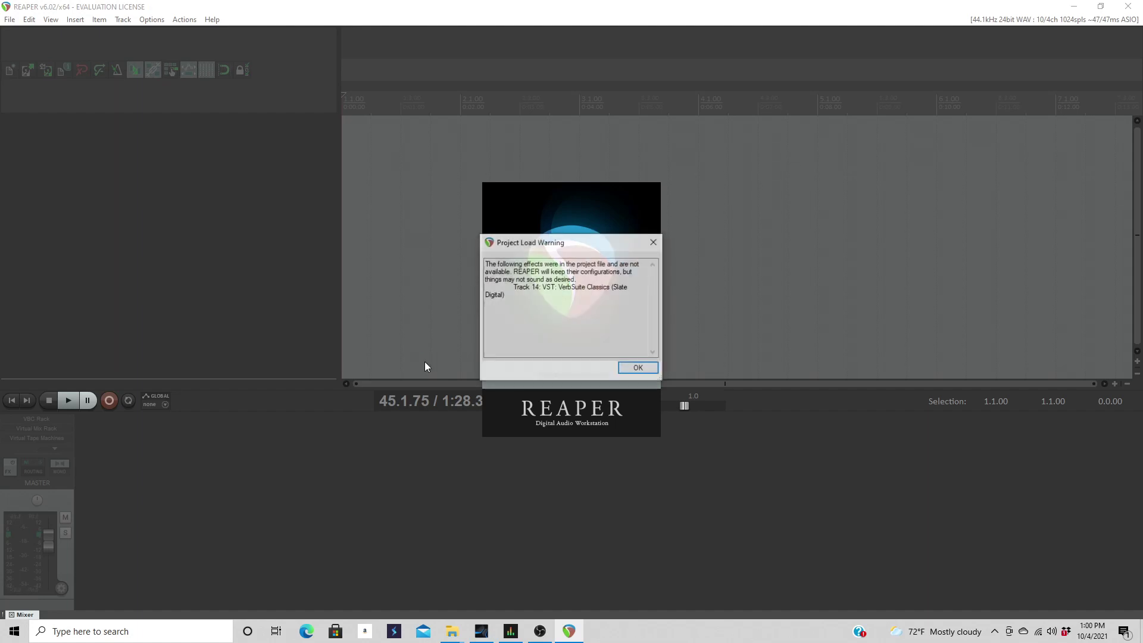
pyautogui.click(635, 373)
# Step: Play a short passage of the full 2018 mix and stop playback
pyautogui.press('space')
pyautogui.hscroll(1, 575, 605)
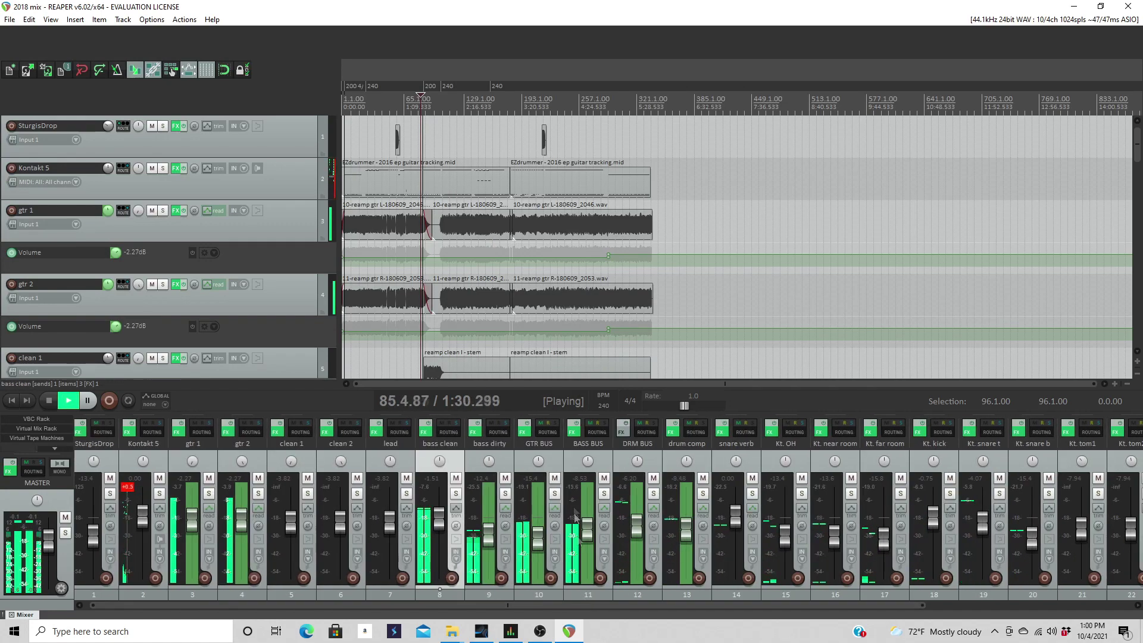
pyautogui.press('space')
# Step: Select the GTR, BASS and DRM buses, leave only DRM BUS soloed, and audition it, including a passage around bar 149
pyautogui.click(553, 464)
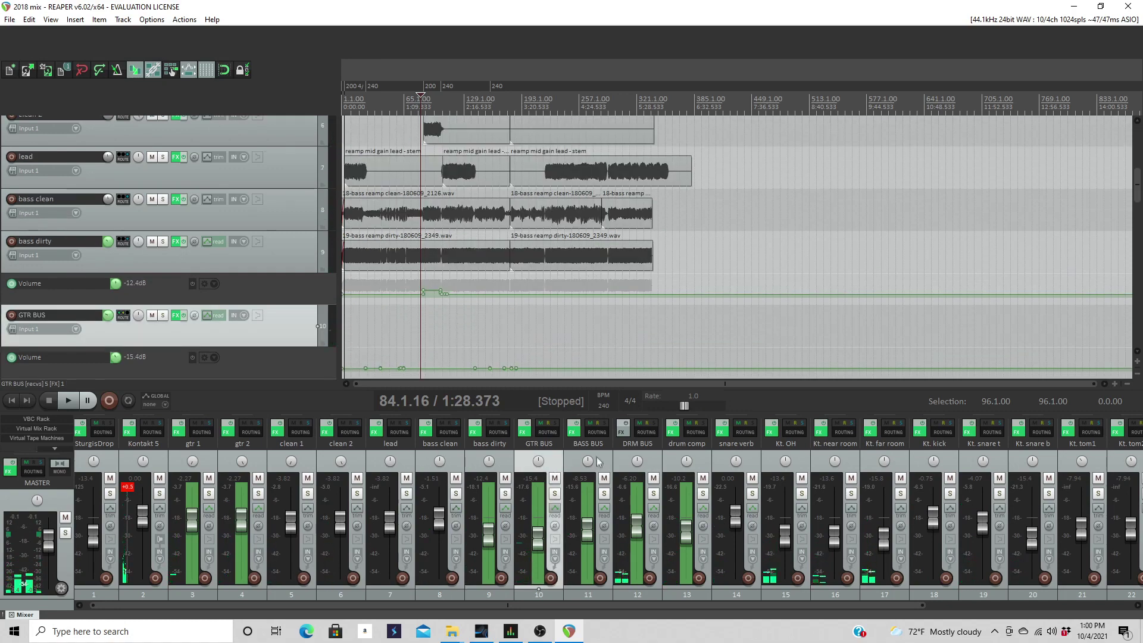
pyautogui.click(606, 459)
pyautogui.moveTo(630, 464); pyautogui.dragTo(561, 466)
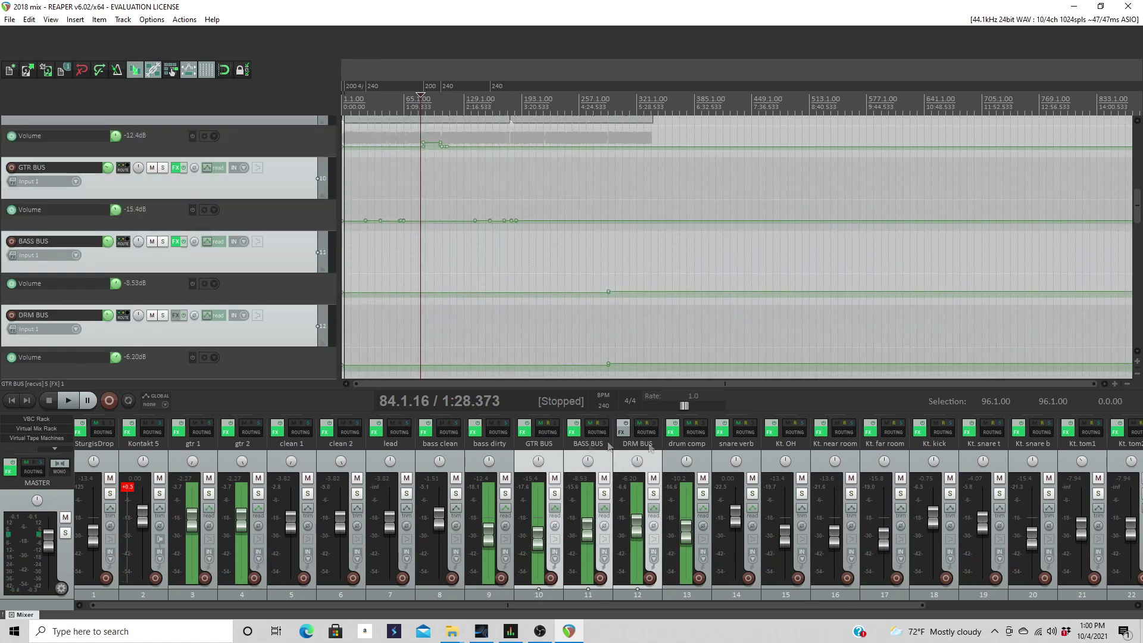
pyautogui.click(555, 495)
pyautogui.click(601, 467)
pyautogui.click(604, 494)
pyautogui.click(554, 494)
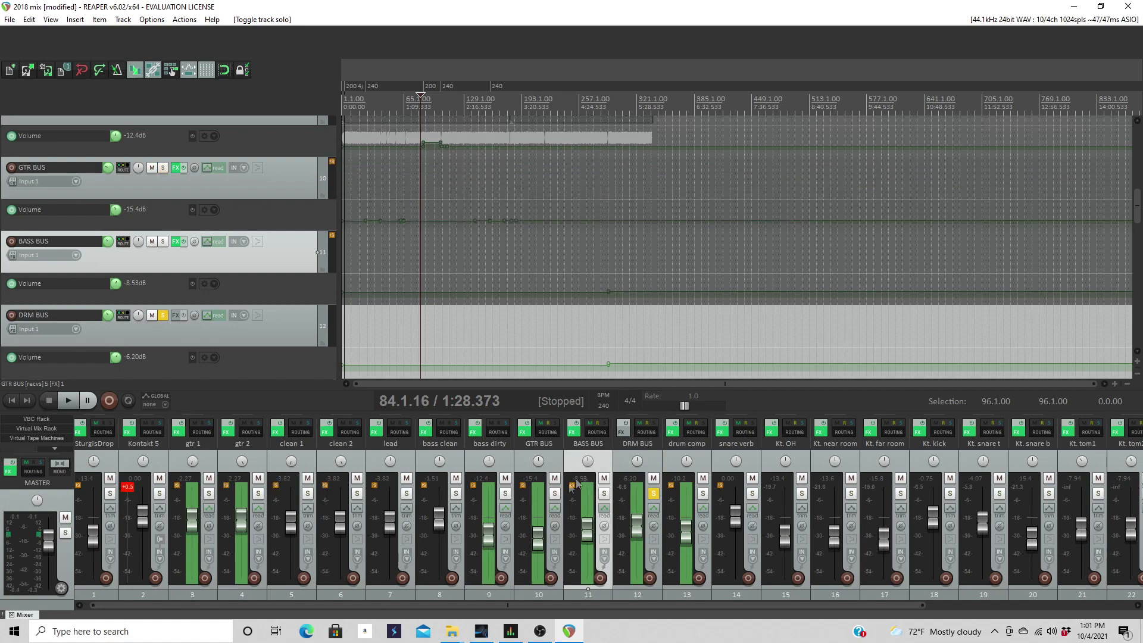
pyautogui.press('space')
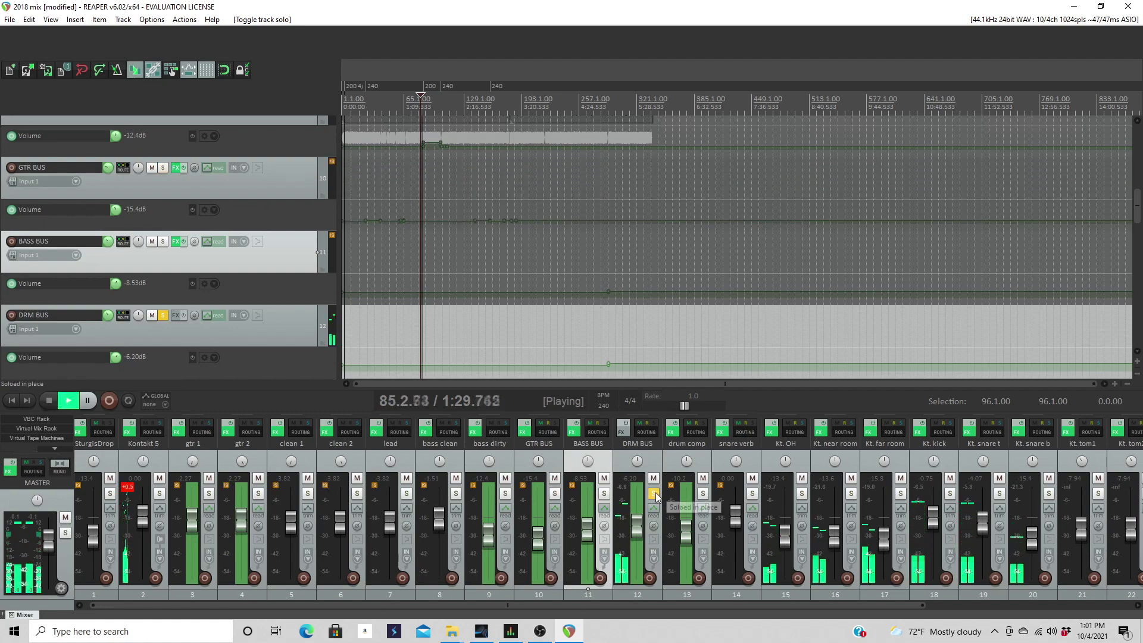
pyautogui.click(482, 96)
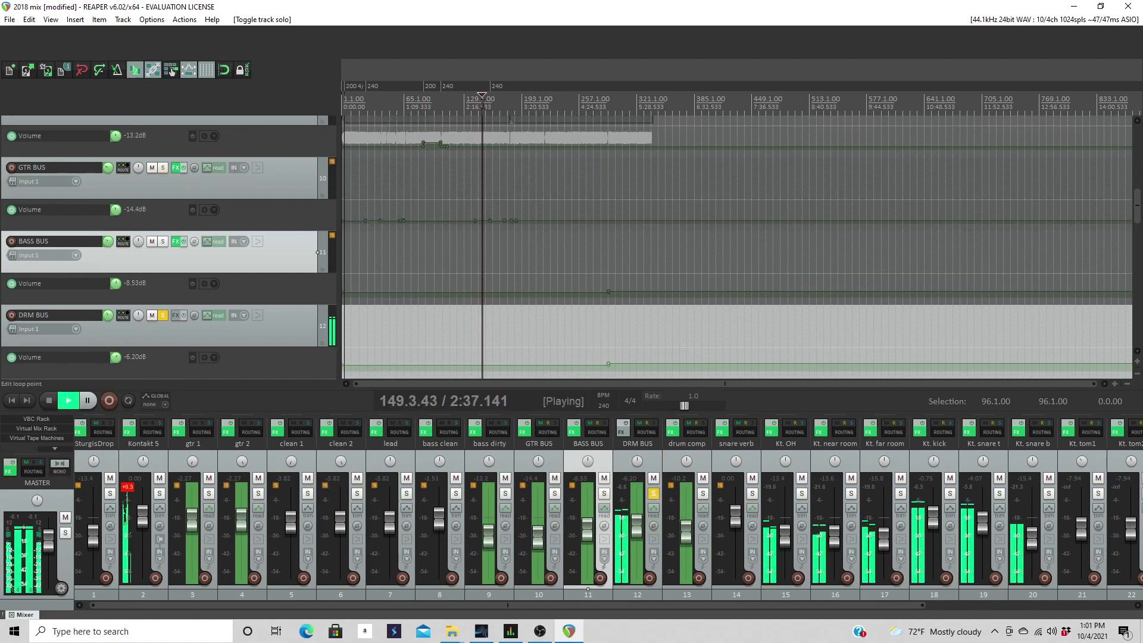
pyautogui.press('space')
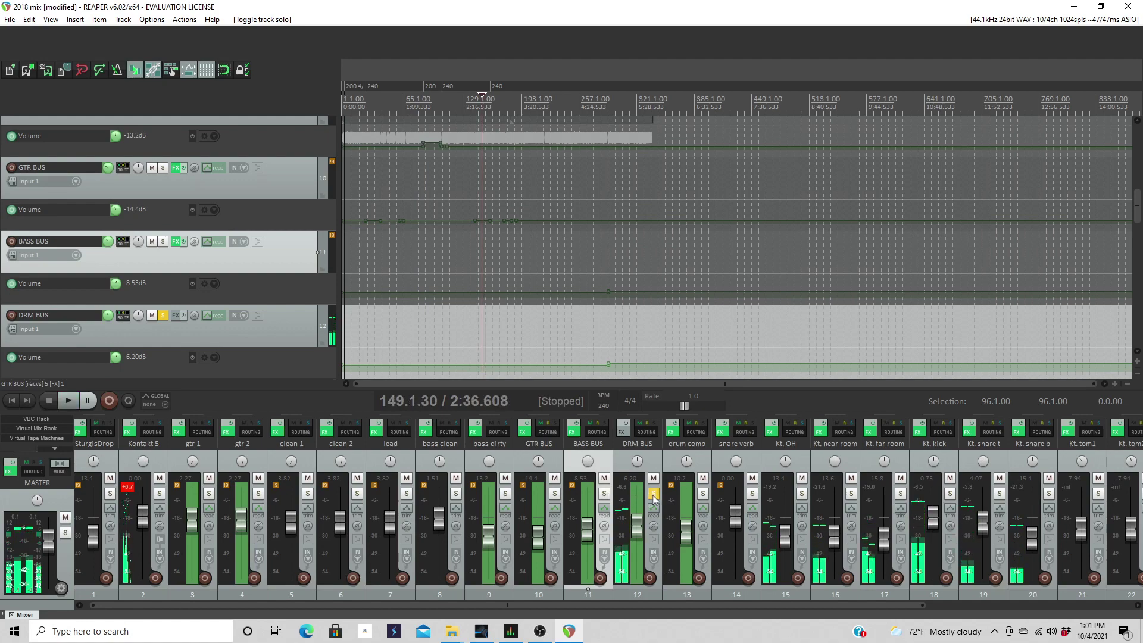
# Step: Switch the solo from DRM BUS to BASS BUS and audition the bass from bar 149
pyautogui.click(653, 493)
pyautogui.click(604, 494)
pyautogui.press('space')
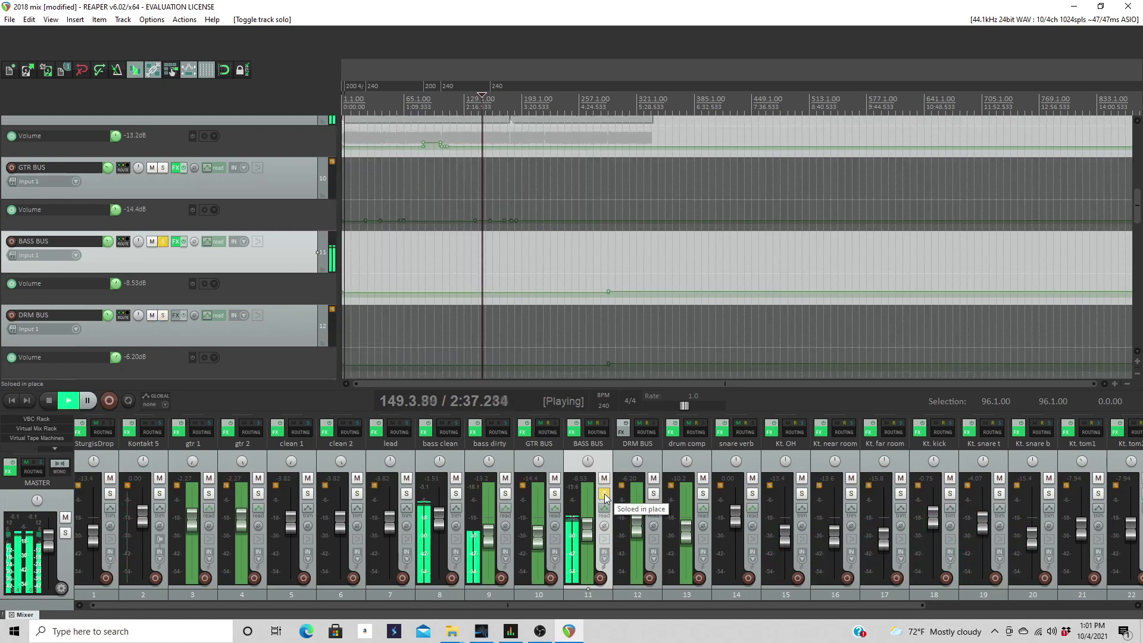
pyautogui.press('space')
# Step: Switch the solo from BASS BUS to GTR BUS and audition the guitars from bar 149
pyautogui.click(603, 493)
pyautogui.click(554, 494)
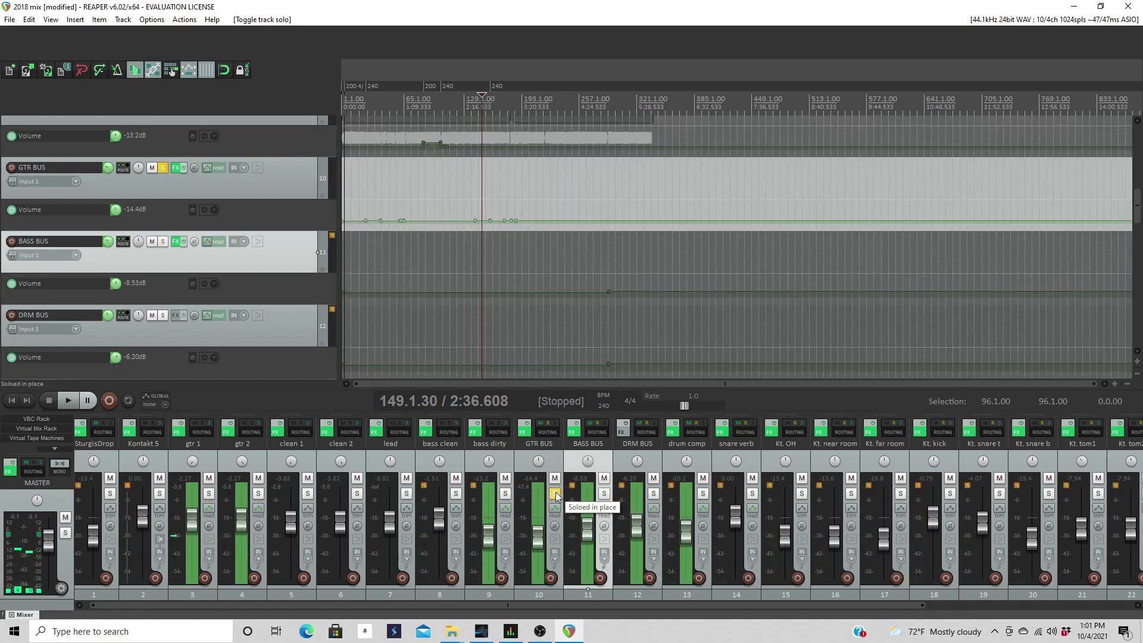
pyautogui.press('space')
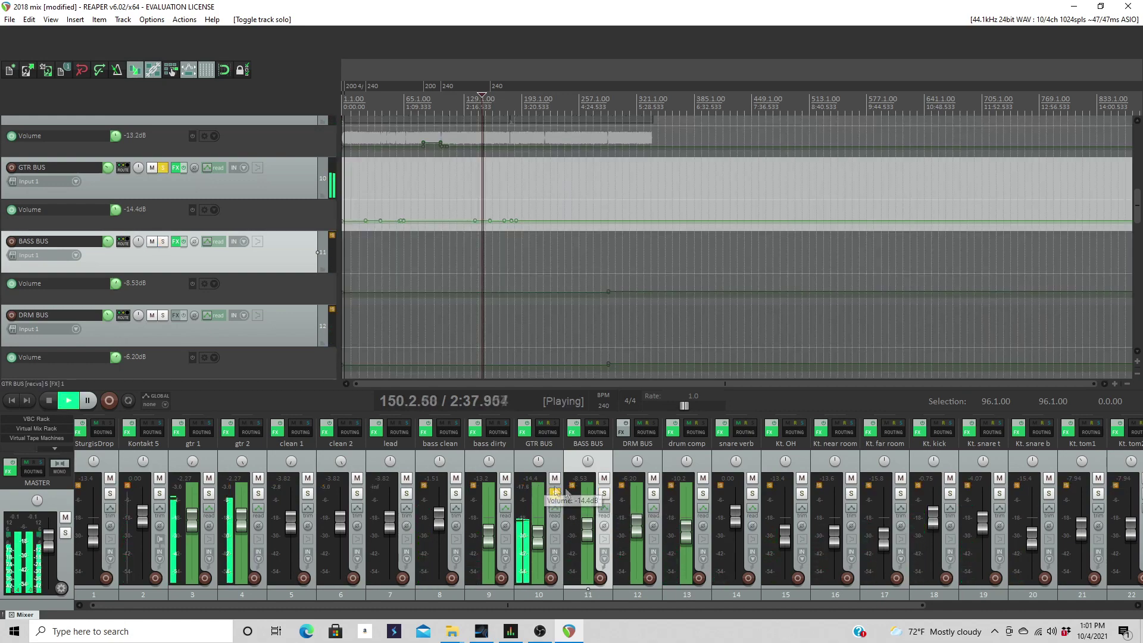
pyautogui.press('space')
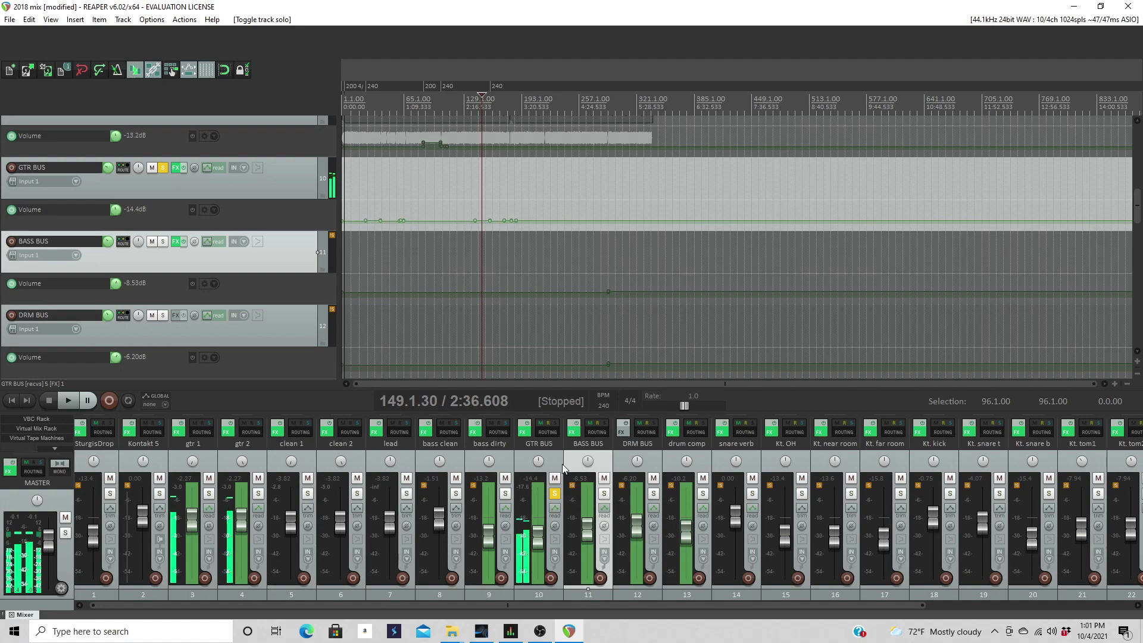
# Step: Save the project as 2018 mix in a new folder named BUS STEMS FOR VOCAL TRACKING inside 2016 final tracking
pyautogui.click(562, 463)
pyautogui.click(6, 19)
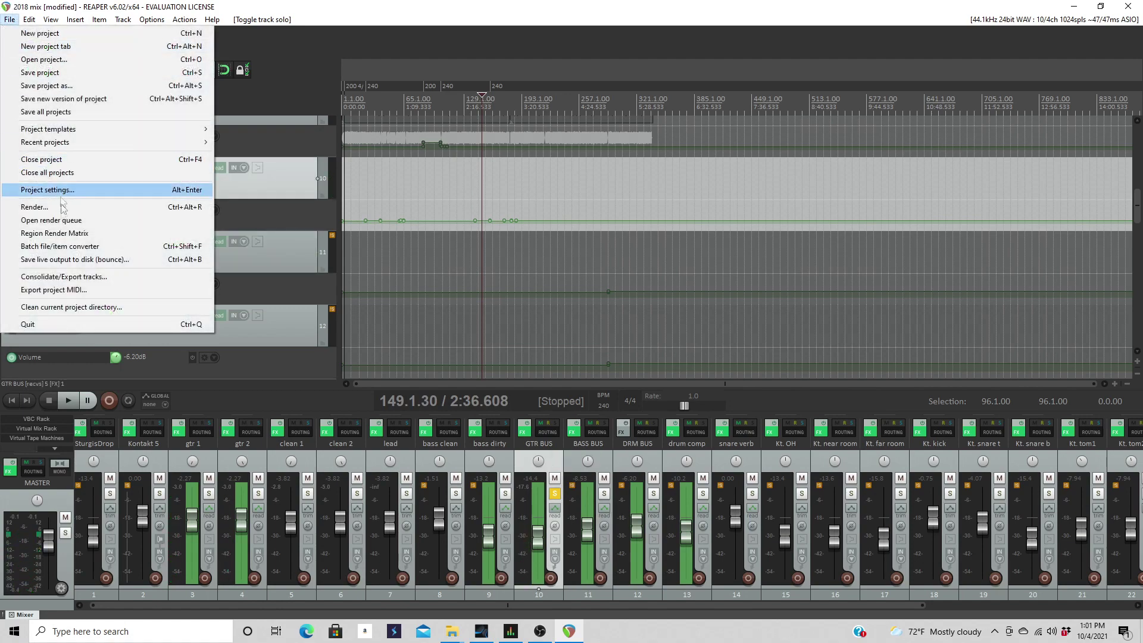
pyautogui.click(87, 86)
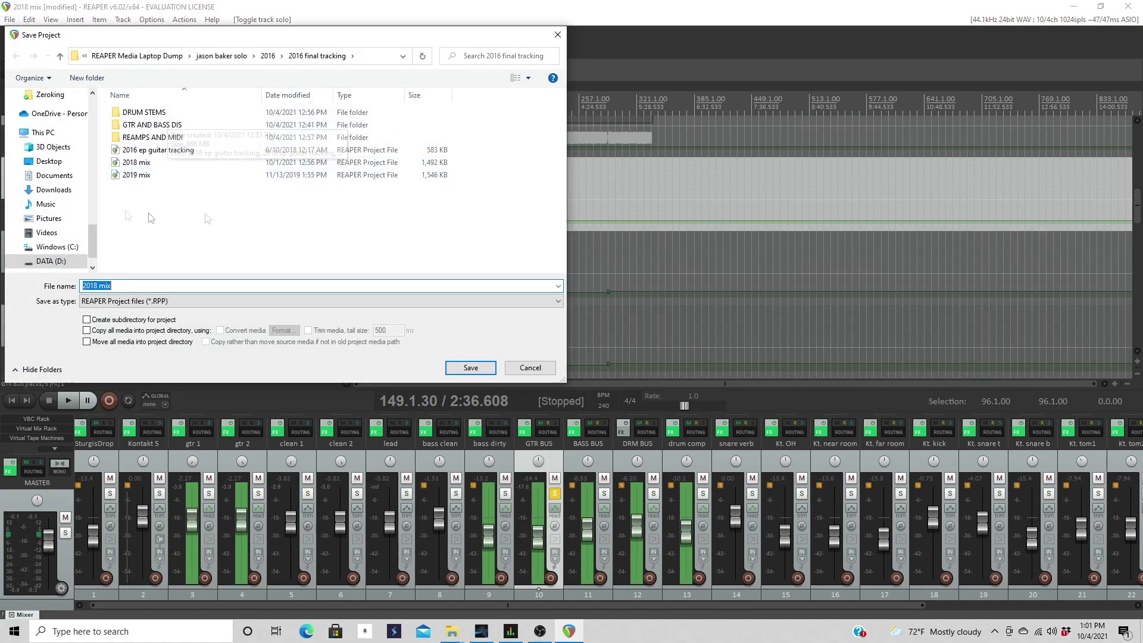
pyautogui.click(88, 76)
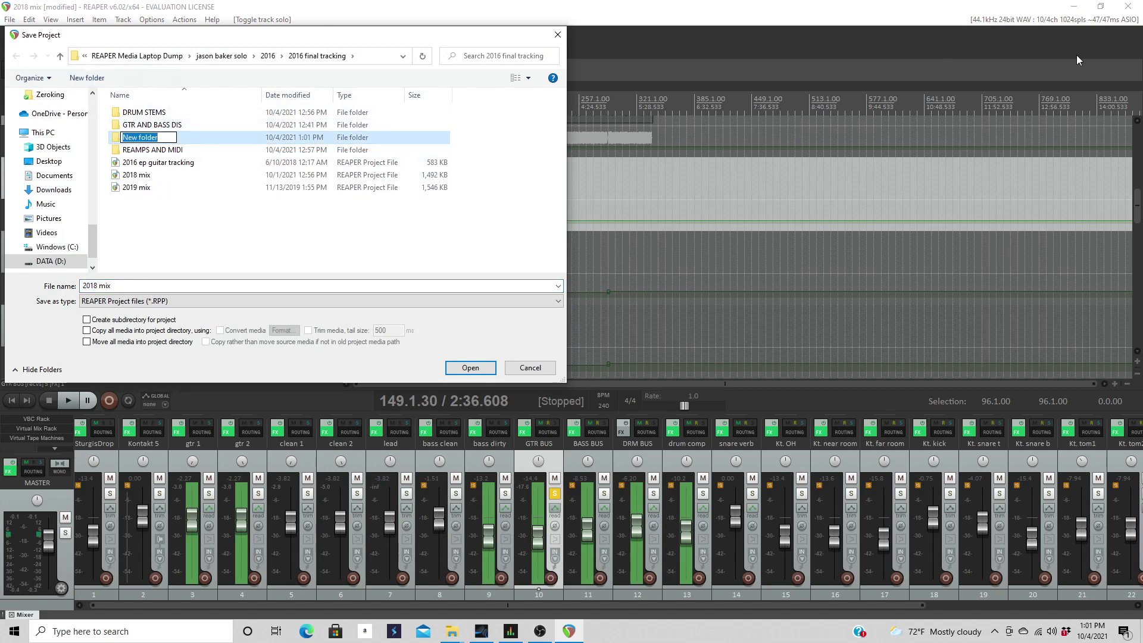
pyautogui.write('bUS')
pyautogui.press('BackSpace')
pyautogui.press('BackSpace')
pyautogui.press('BackSpace')
pyautogui.write('BUS STEMS FOR VOCAL TRACKING')
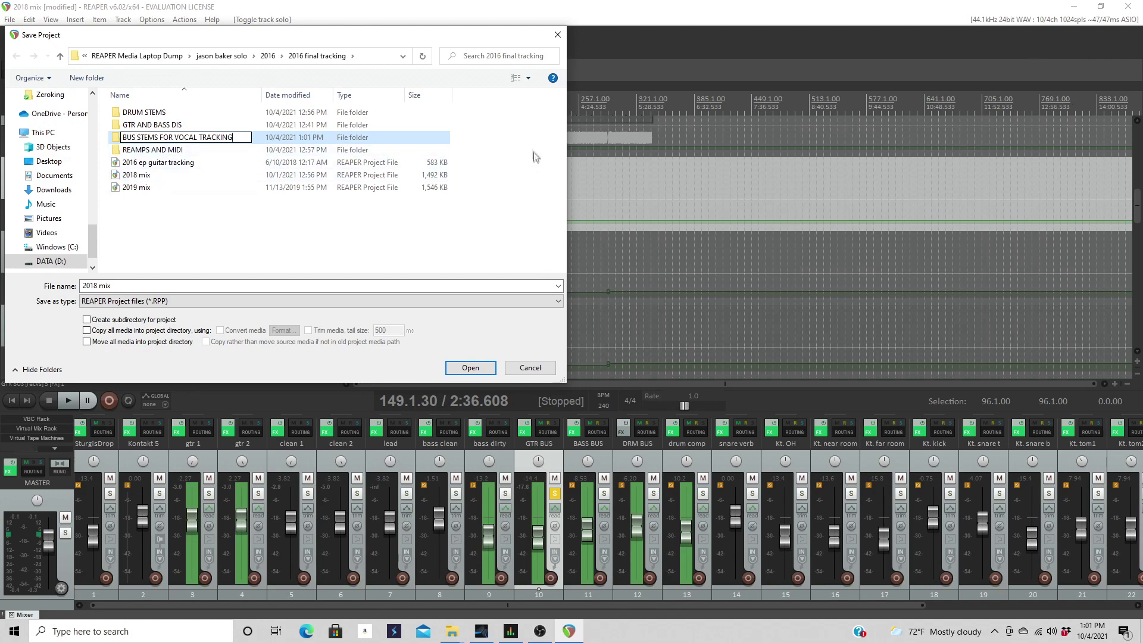
pyautogui.press('Return')
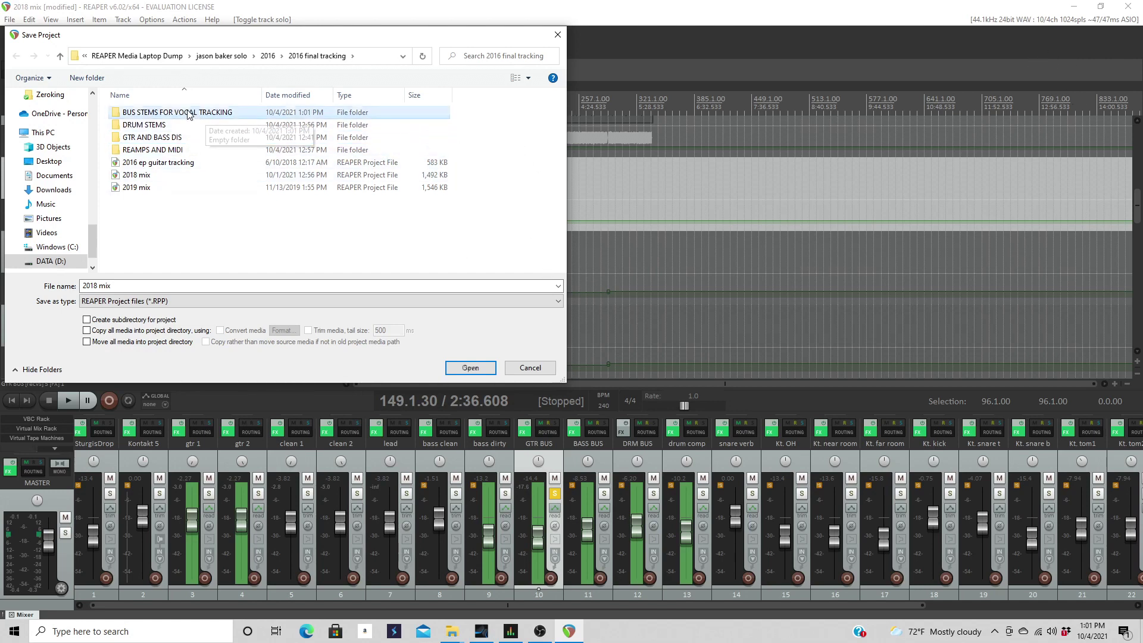
pyautogui.doubleClick(199, 113)
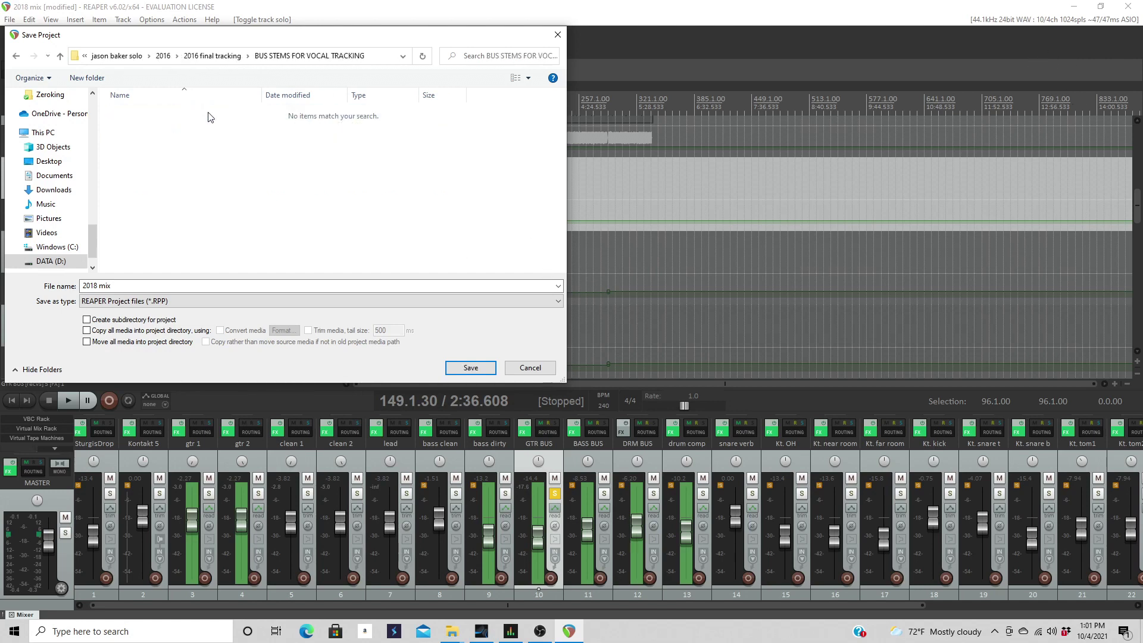
pyautogui.click(471, 368)
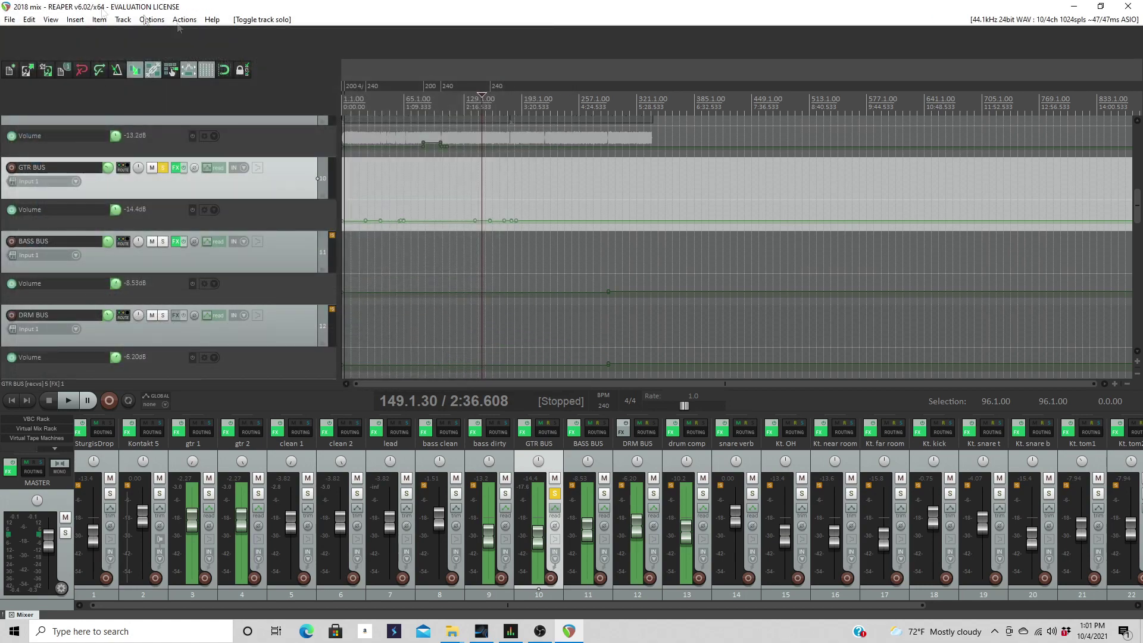
# Step: Export the entire project's MIDI as multitrack file 2018 mix into BUS STEMS FOR VOCAL TRACKING, embedding tempo/time signature changes, and check the exported file
pyautogui.click(11, 20)
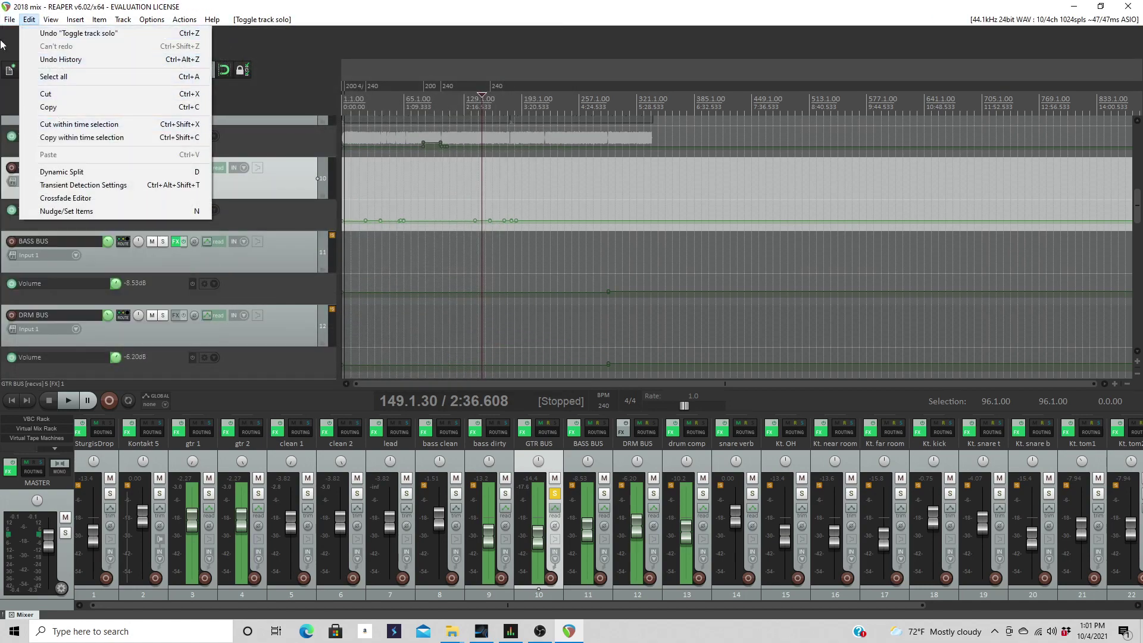
pyautogui.click(75, 291)
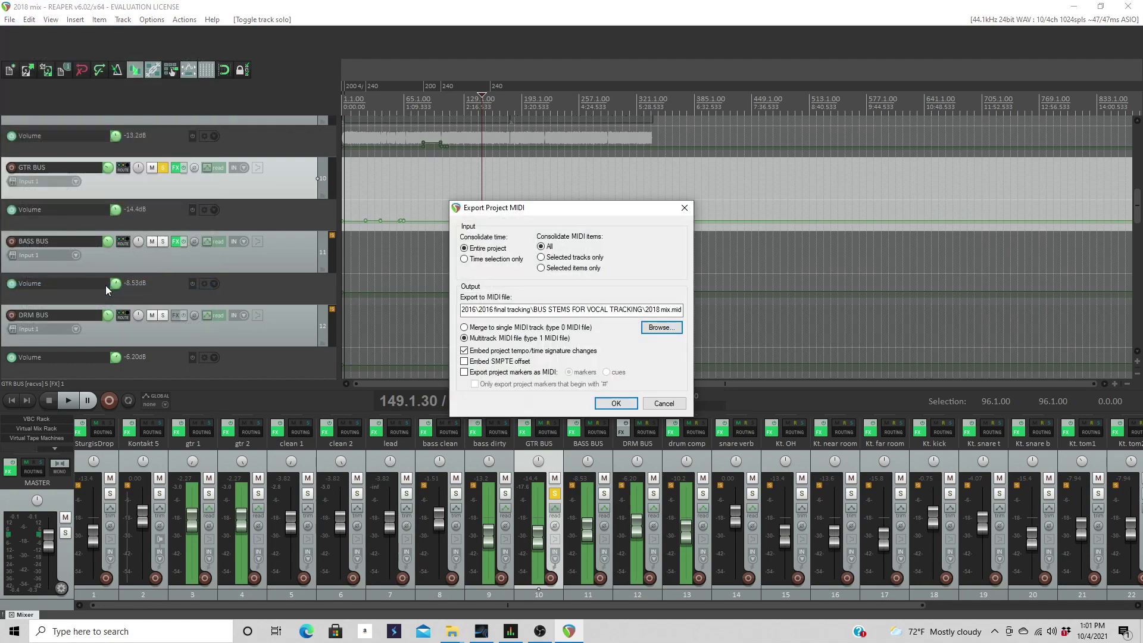
pyautogui.click(660, 334)
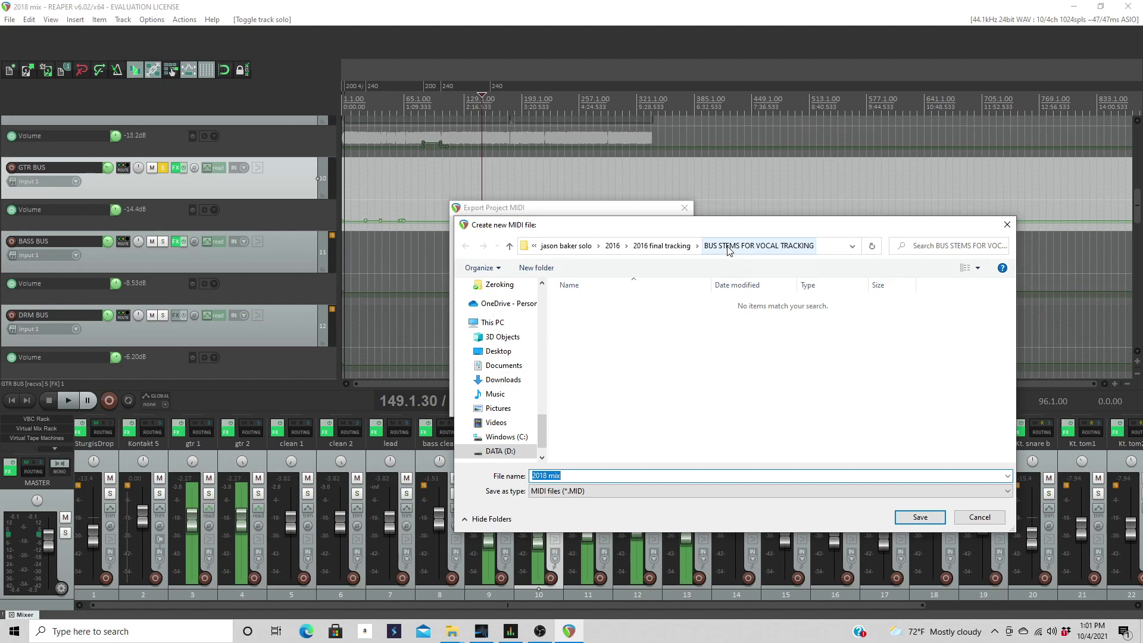
pyautogui.click(901, 517)
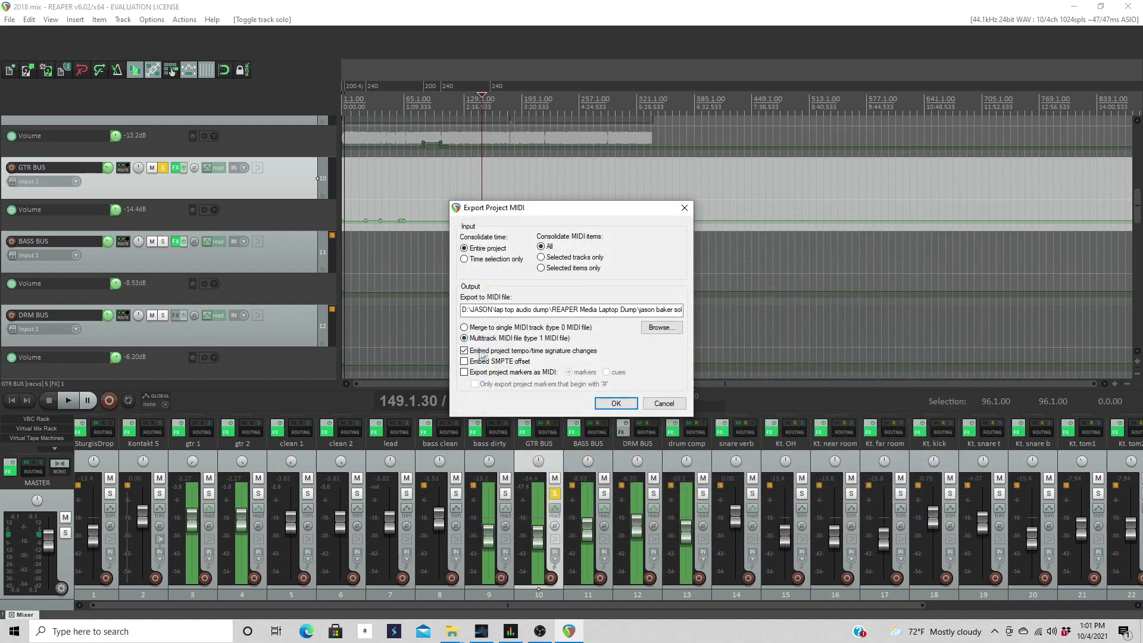
pyautogui.click(616, 404)
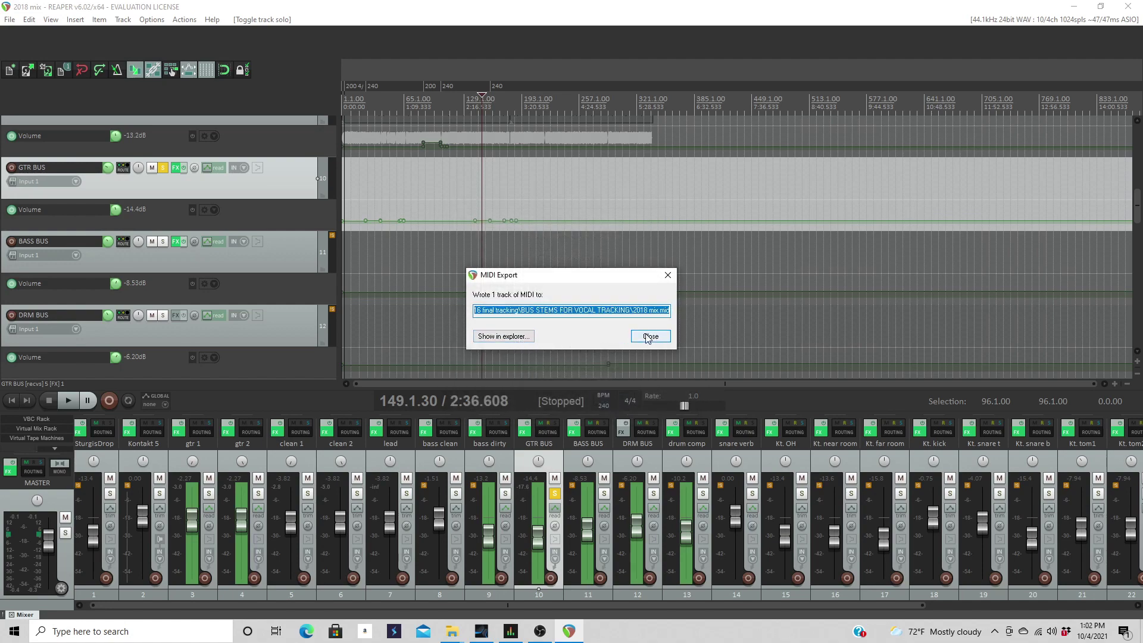
pyautogui.click(523, 337)
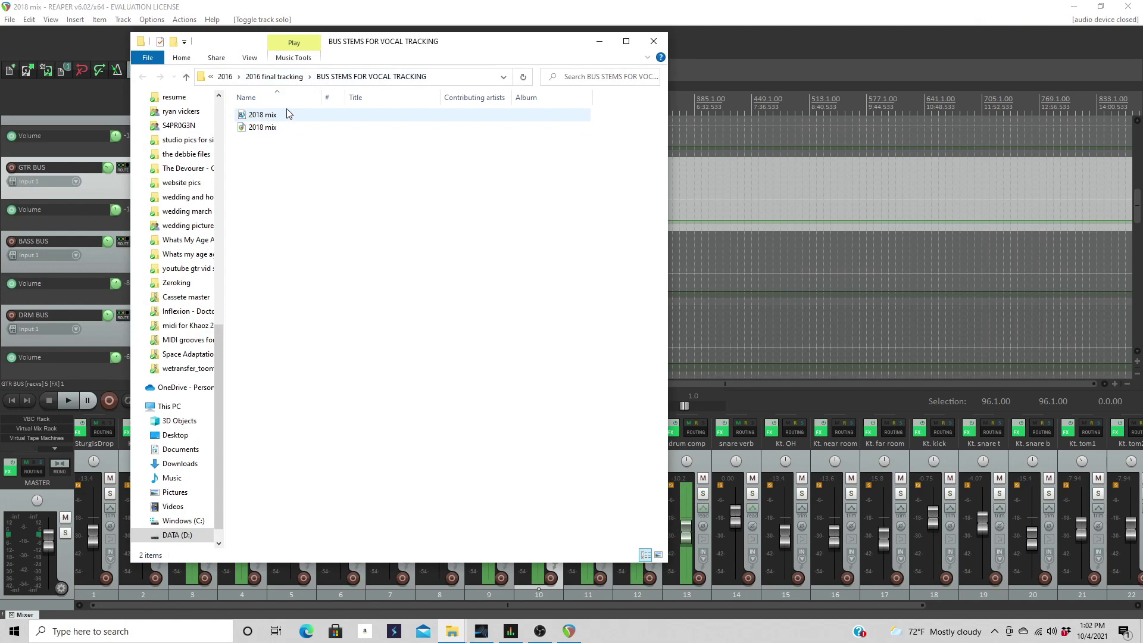
pyautogui.click(599, 42)
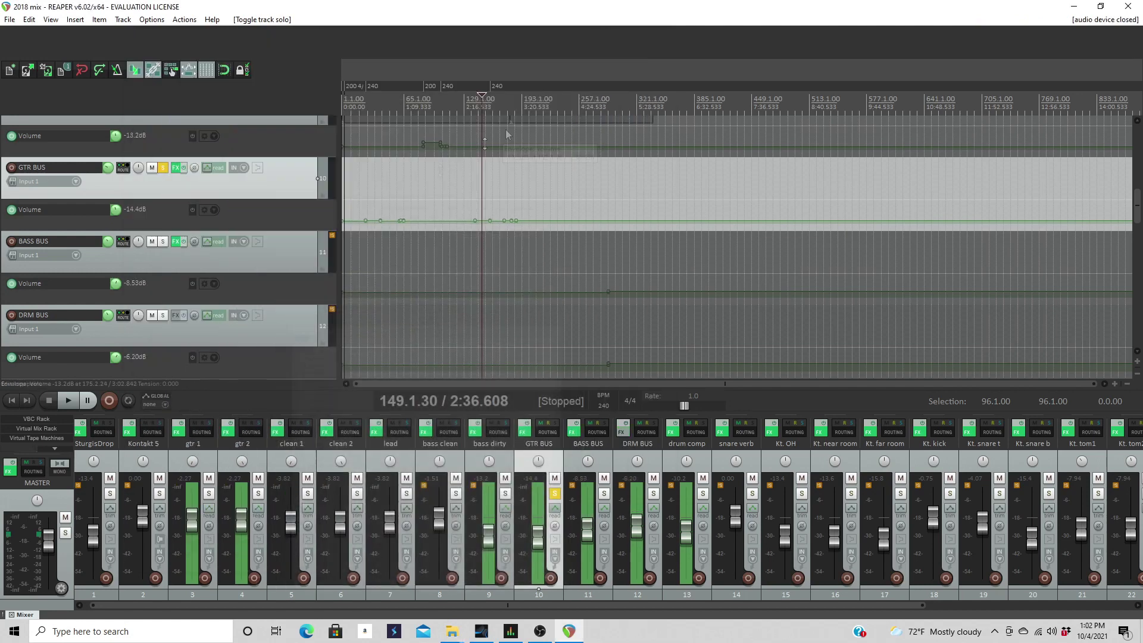
# Step: Select the GTR BUS, BASS BUS and DRM BUS tracks together and clear the solo on GTR BUS
pyautogui.click(287, 244)
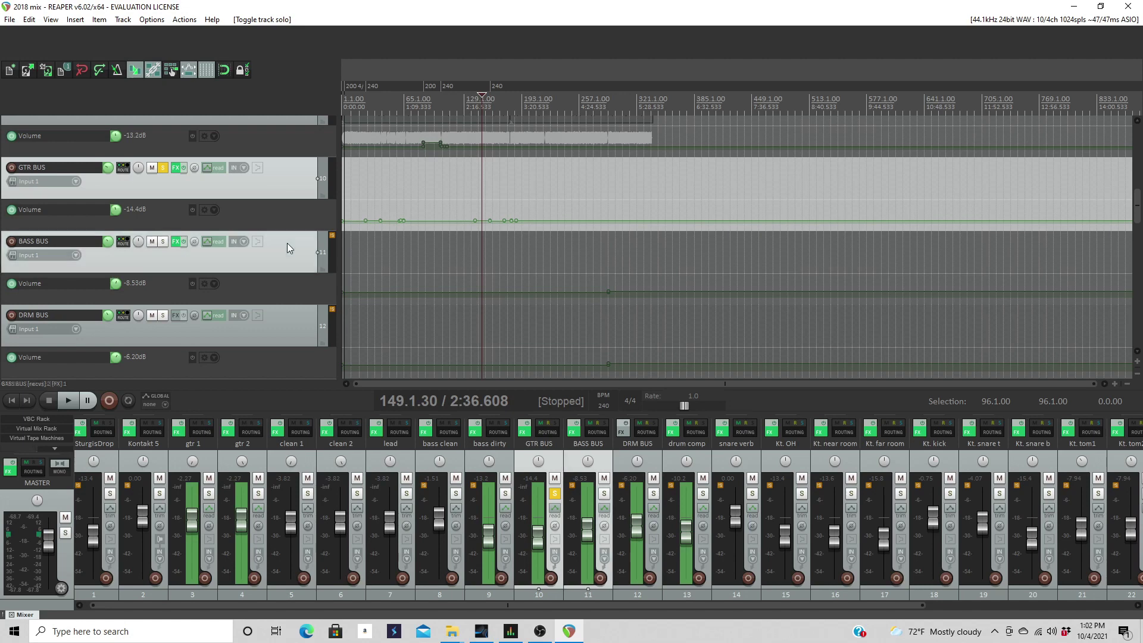
pyautogui.click(288, 325)
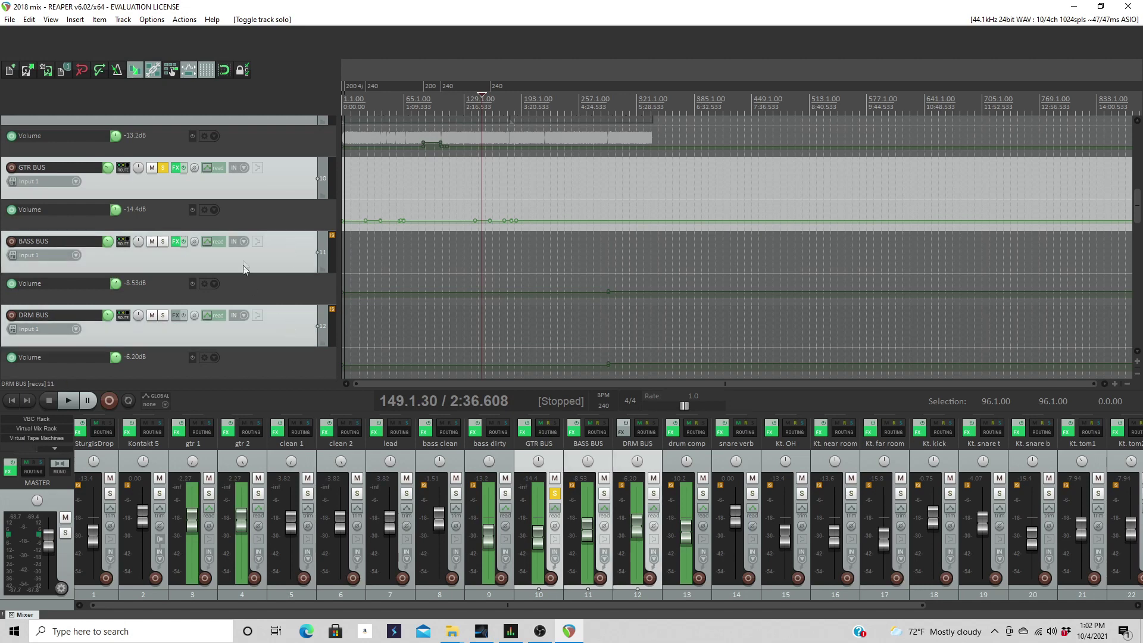
pyautogui.click(299, 180)
pyautogui.keyDown('ctrl'); pyautogui.click(294, 248); pyautogui.keyUp('ctrl')
pyautogui.keyDown('ctrl'); pyautogui.click(291, 325); pyautogui.keyUp('ctrl')
pyautogui.click(163, 168)
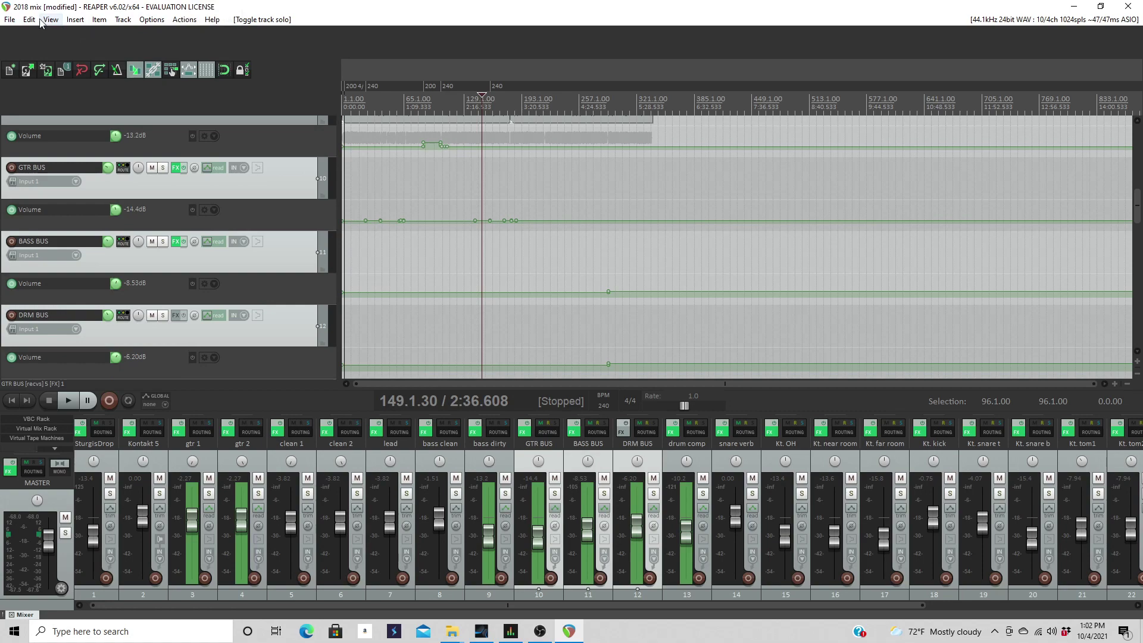
# Step: Render the three selected bus tracks to stereo stem tracks, muting the originals
pyautogui.click(10, 20)
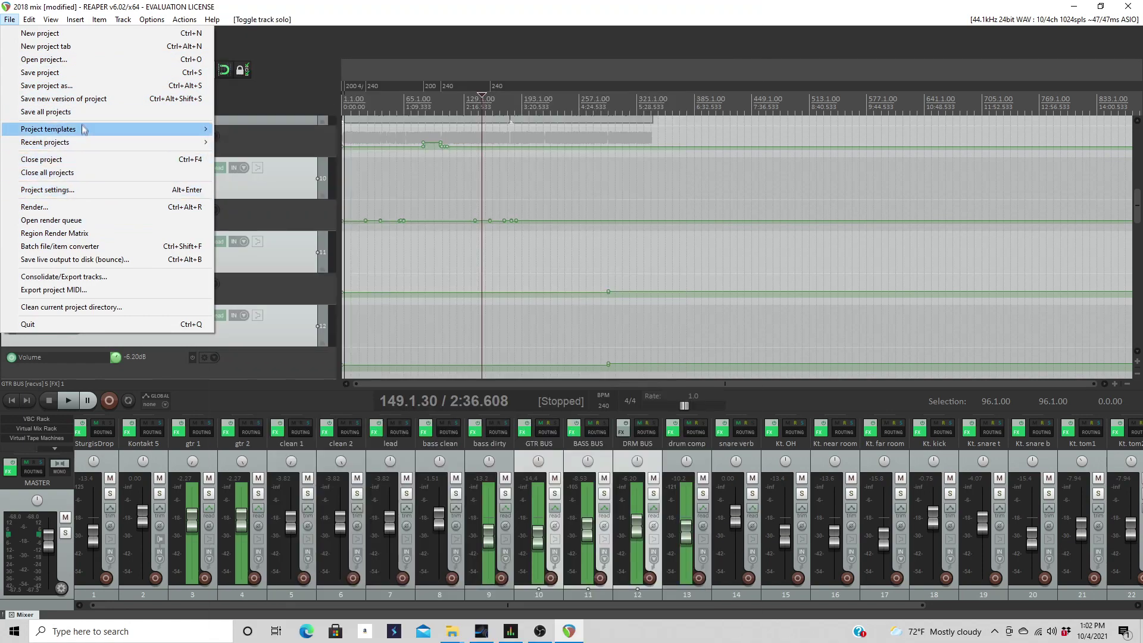
pyautogui.moveTo(52, 20)
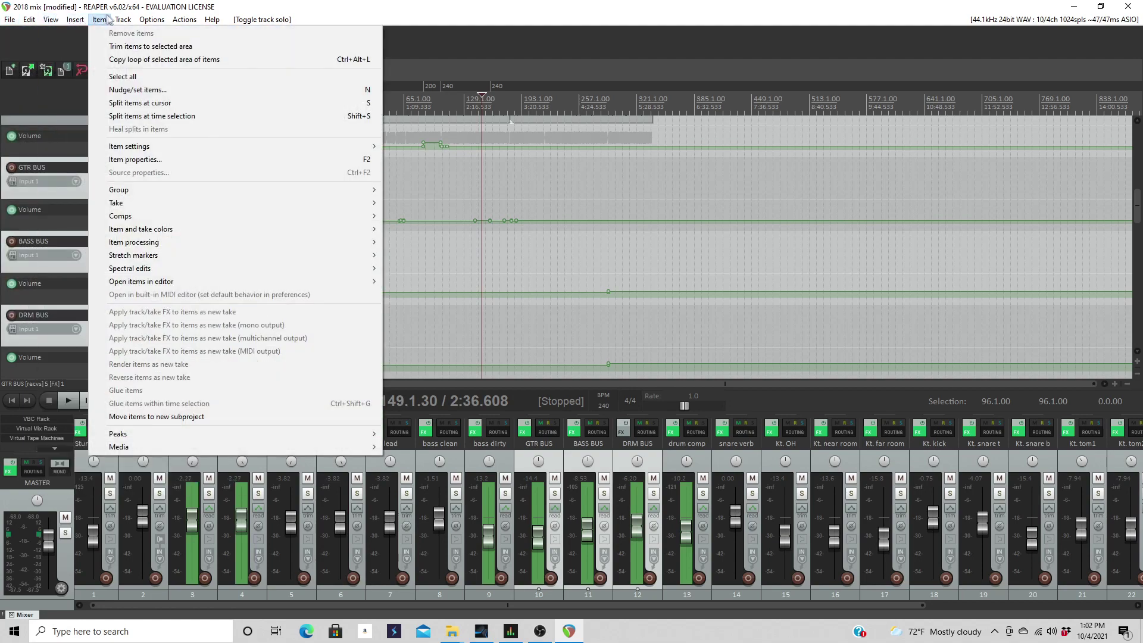
pyautogui.moveTo(122, 20)
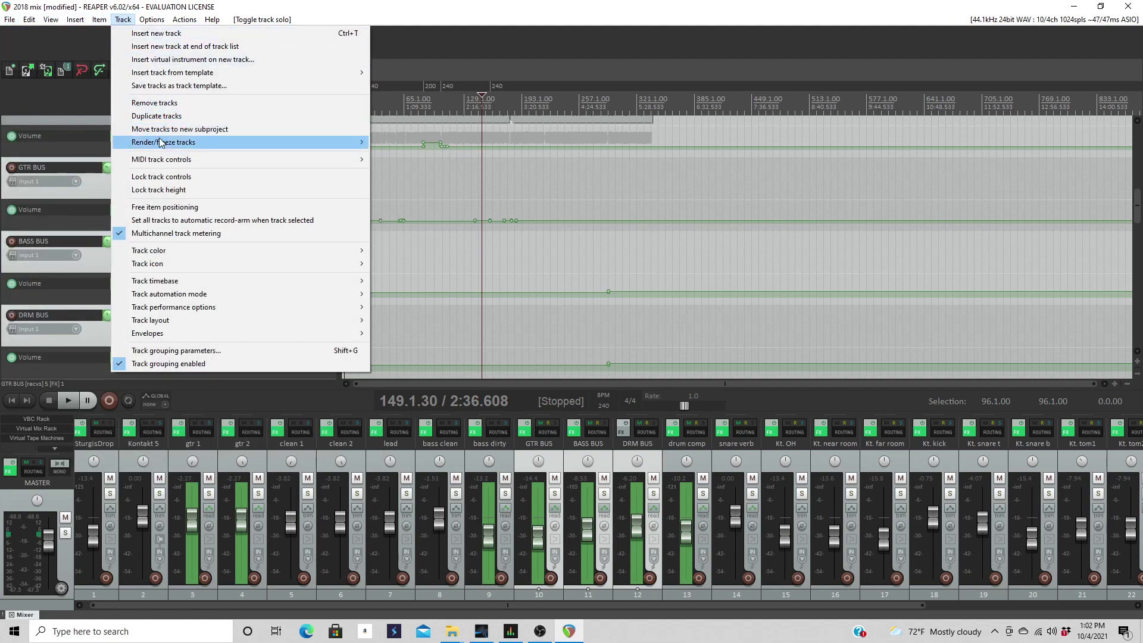
pyautogui.moveTo(166, 143)
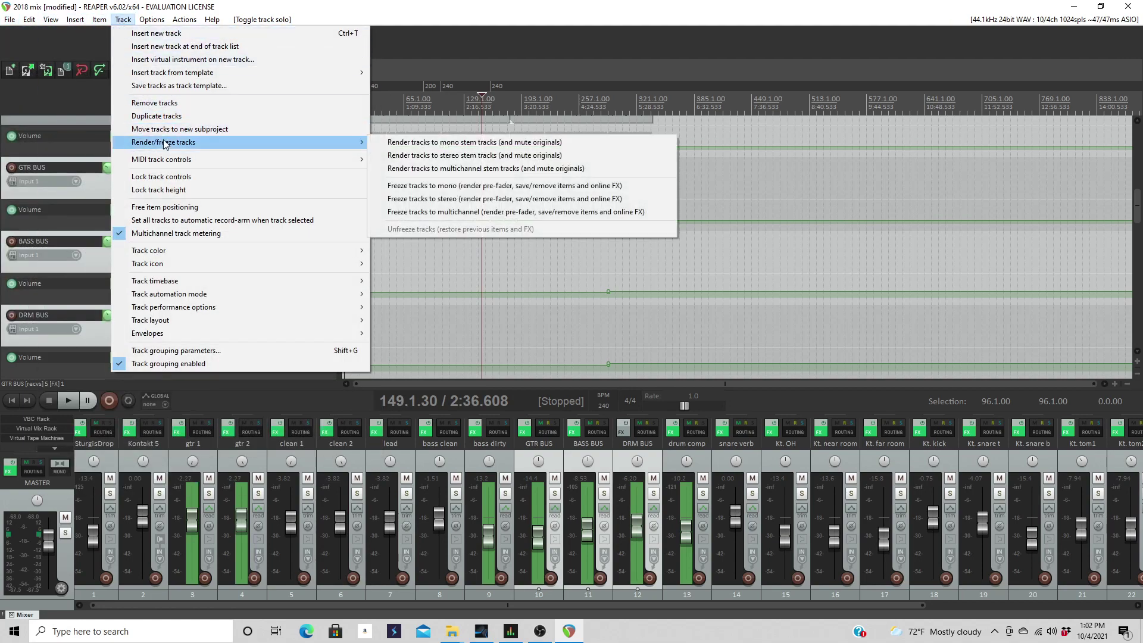
pyautogui.click(518, 156)
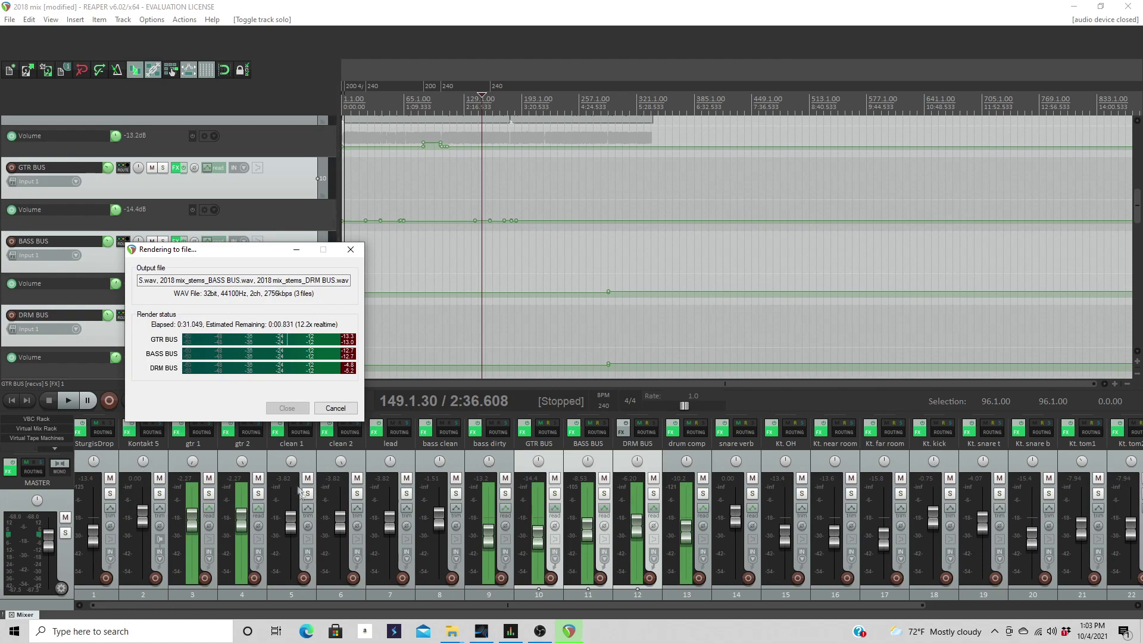
# Step: Close the 2018 mix project without saving its changes
pyautogui.click(16, 20)
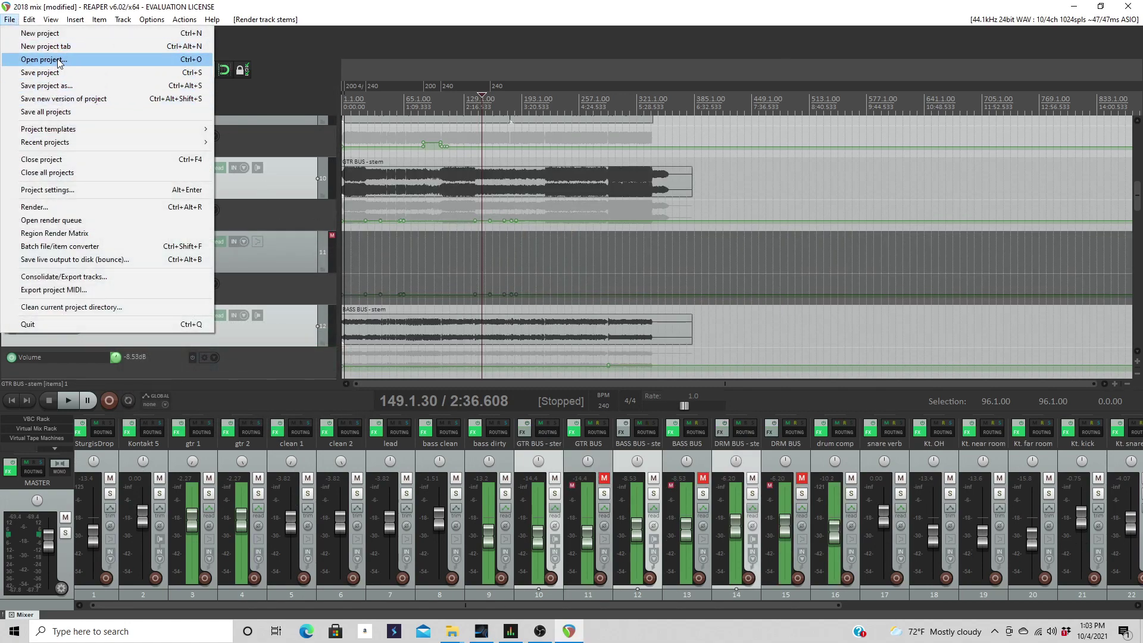
pyautogui.click(42, 159)
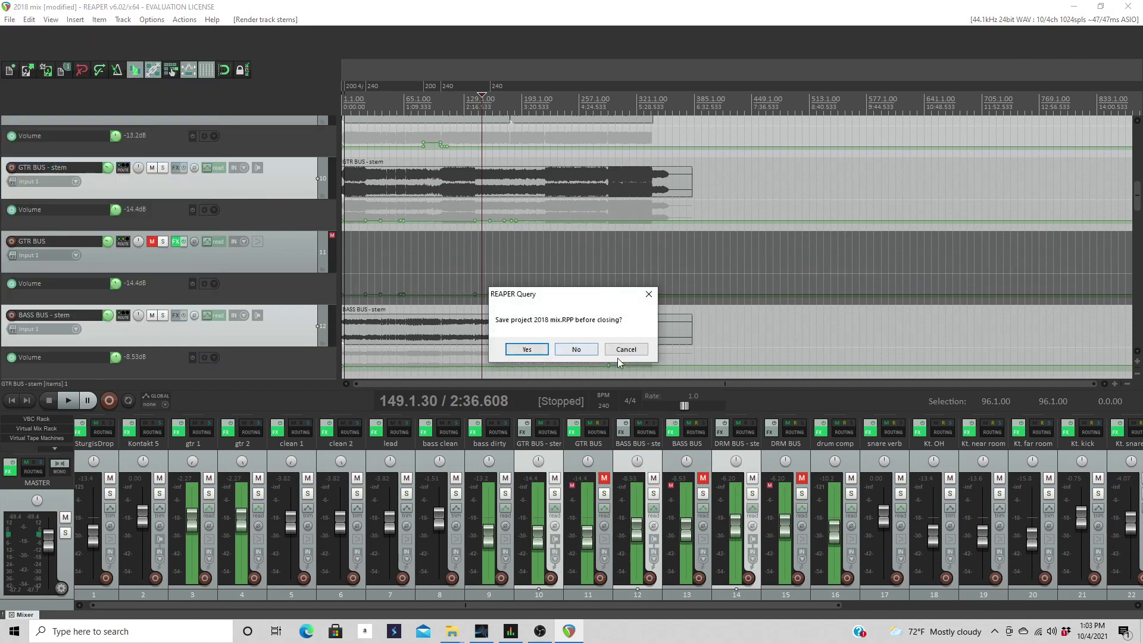
pyautogui.click(586, 355)
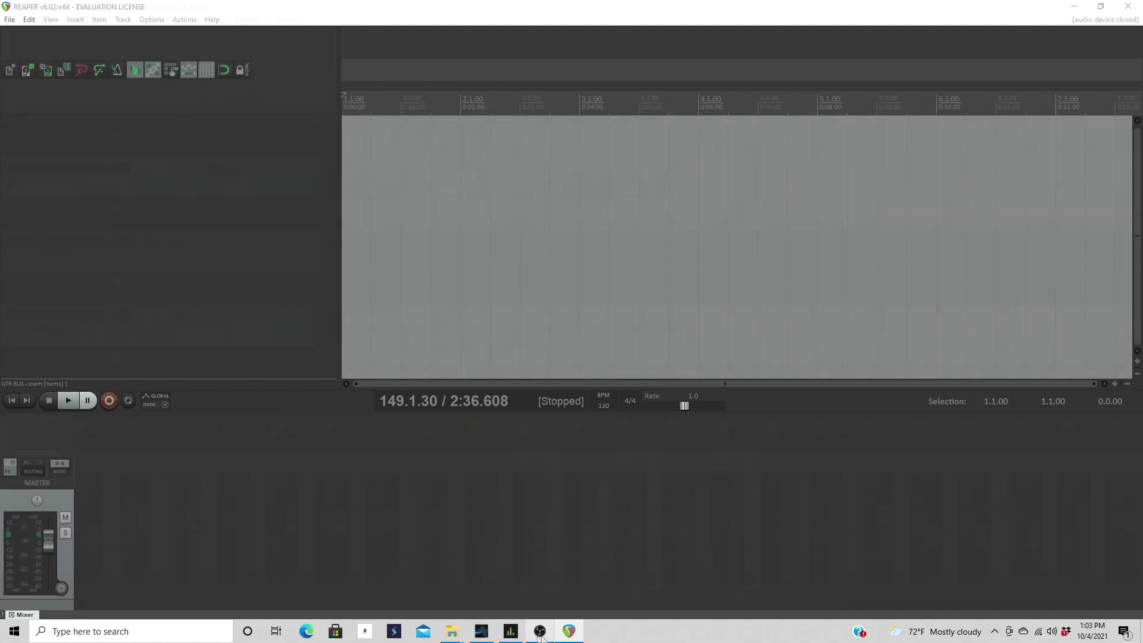
# Step: Delete the three small peak files of the BASS, DRM and GTR stems from the BUS STEMS FOR VOCAL TRACKING folder
pyautogui.moveTo(453, 632)
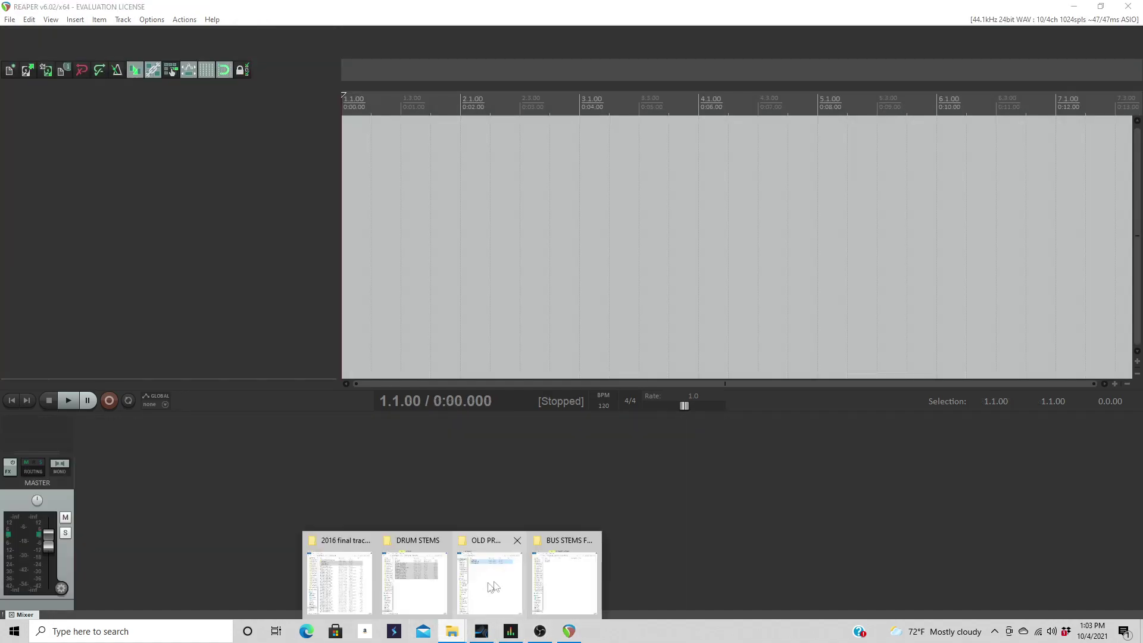
pyautogui.click(555, 573)
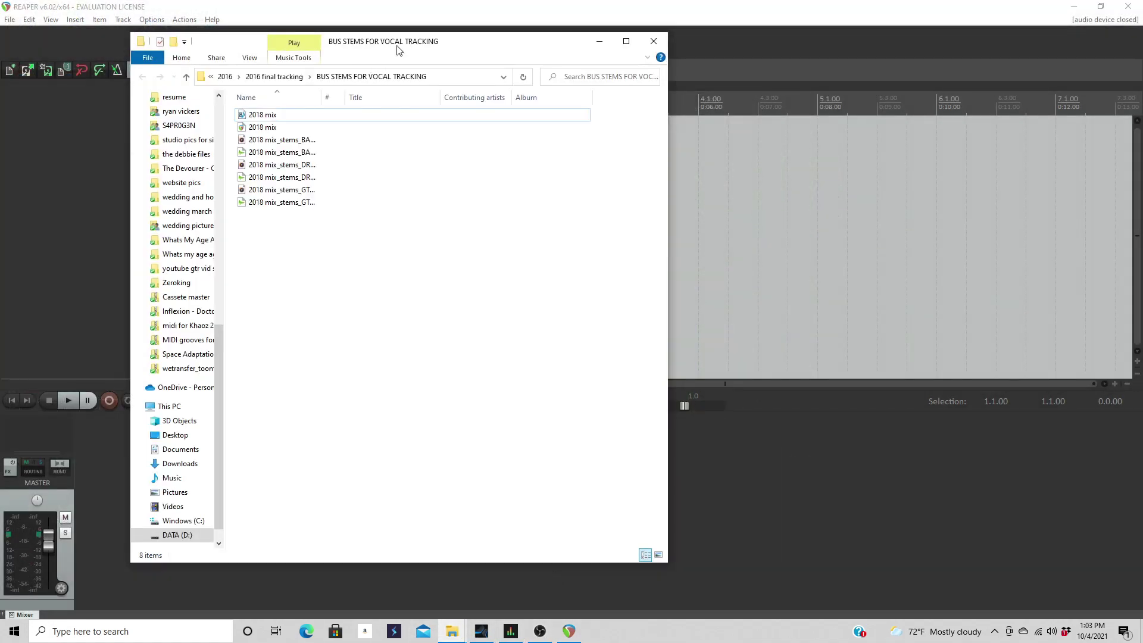
pyautogui.moveTo(399, 50); pyautogui.dragTo(783, 60)
pyautogui.click(666, 162)
pyautogui.keyDown('ctrl'); pyautogui.click(667, 187); pyautogui.keyUp('ctrl')
pyautogui.keyDown('ctrl'); pyautogui.click(685, 213); pyautogui.keyUp('ctrl')
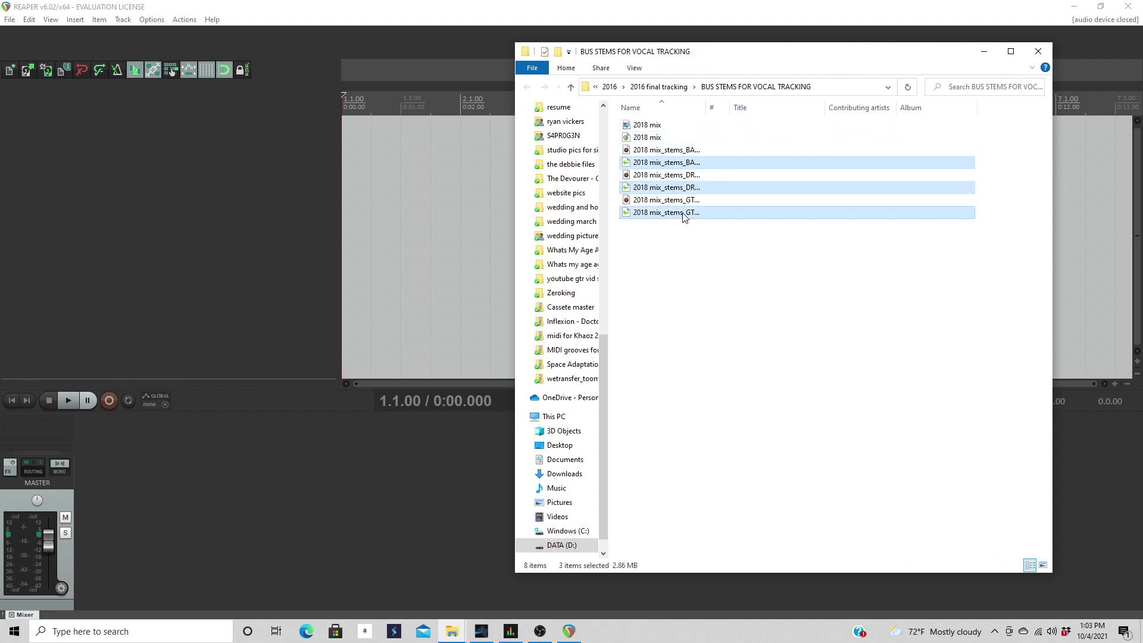
pyautogui.press('Delete')
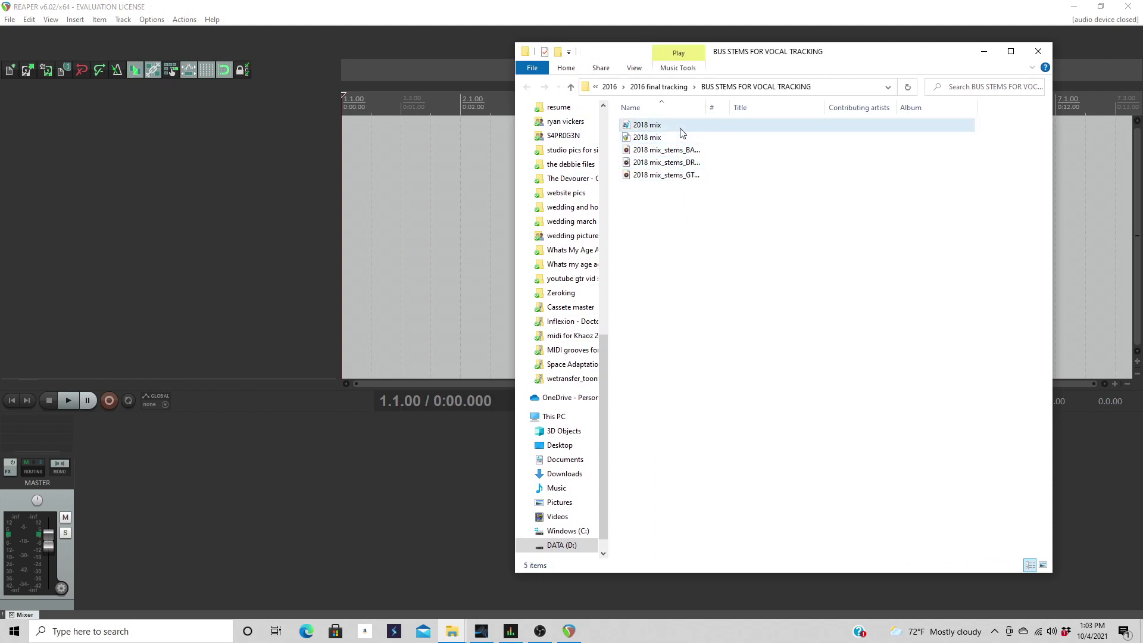
# Step: Insert the exported 2018 mix MIDI file at the start of the empty project, importing its tempo map
pyautogui.click(655, 125)
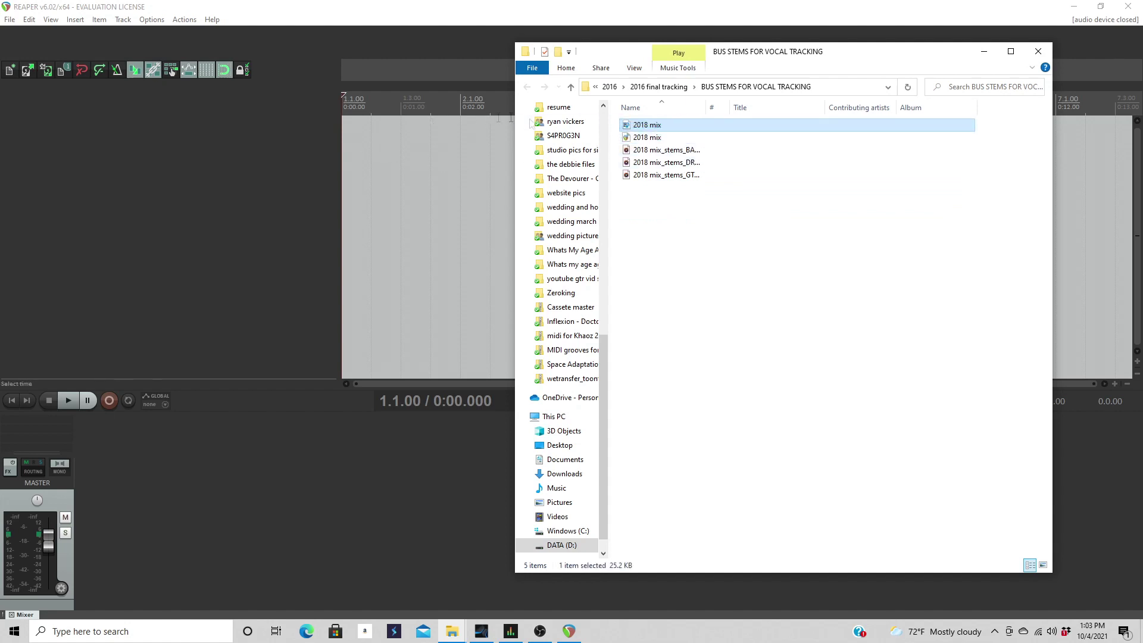
pyautogui.moveTo(665, 128); pyautogui.dragTo(349, 132)
pyautogui.click(504, 274)
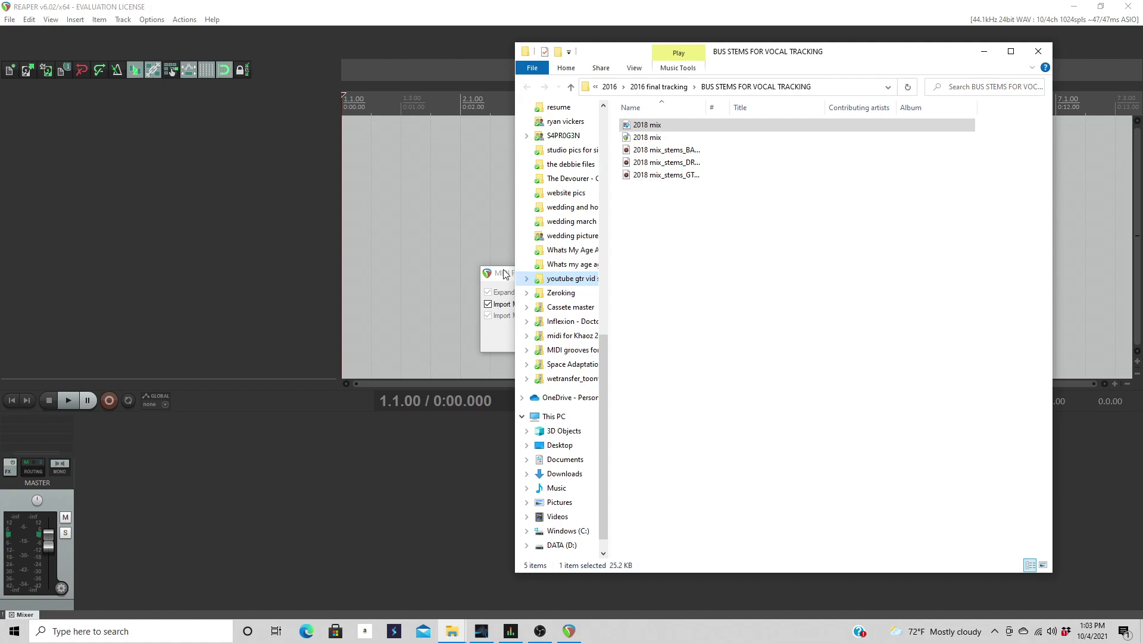
pyautogui.click(590, 336)
# Step: Insert the BASS, DRM and GTR bus stems on separate tracks at the project start and play them back
pyautogui.moveTo(452, 631)
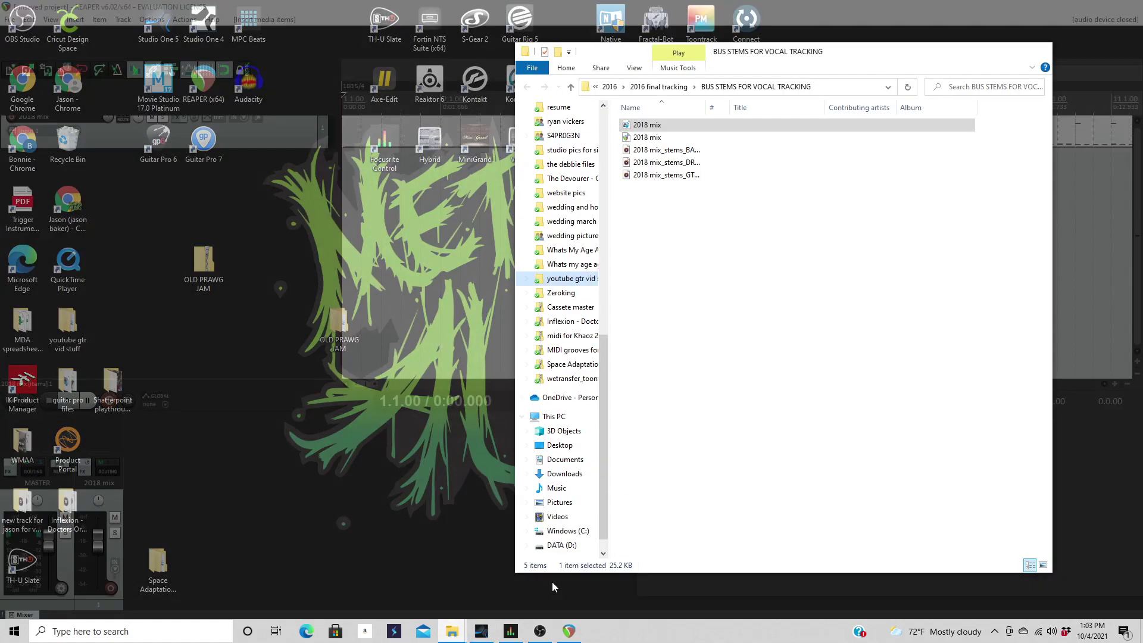
pyautogui.click(552, 584)
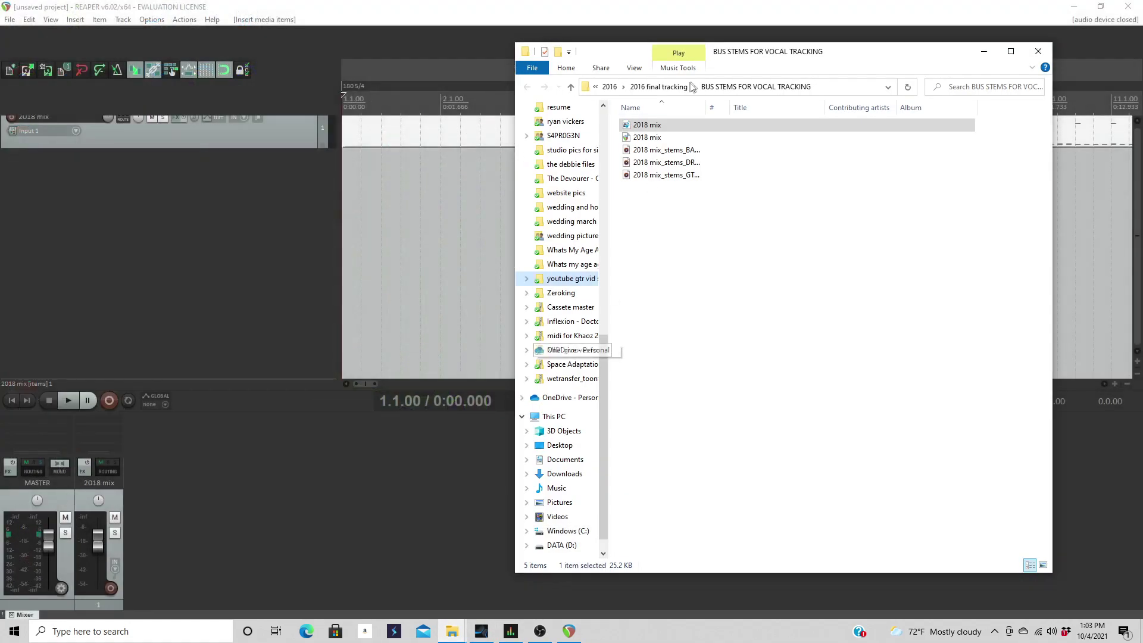
pyautogui.moveTo(744, 53); pyautogui.dragTo(898, 73)
pyautogui.moveTo(857, 254); pyautogui.dragTo(350, 168)
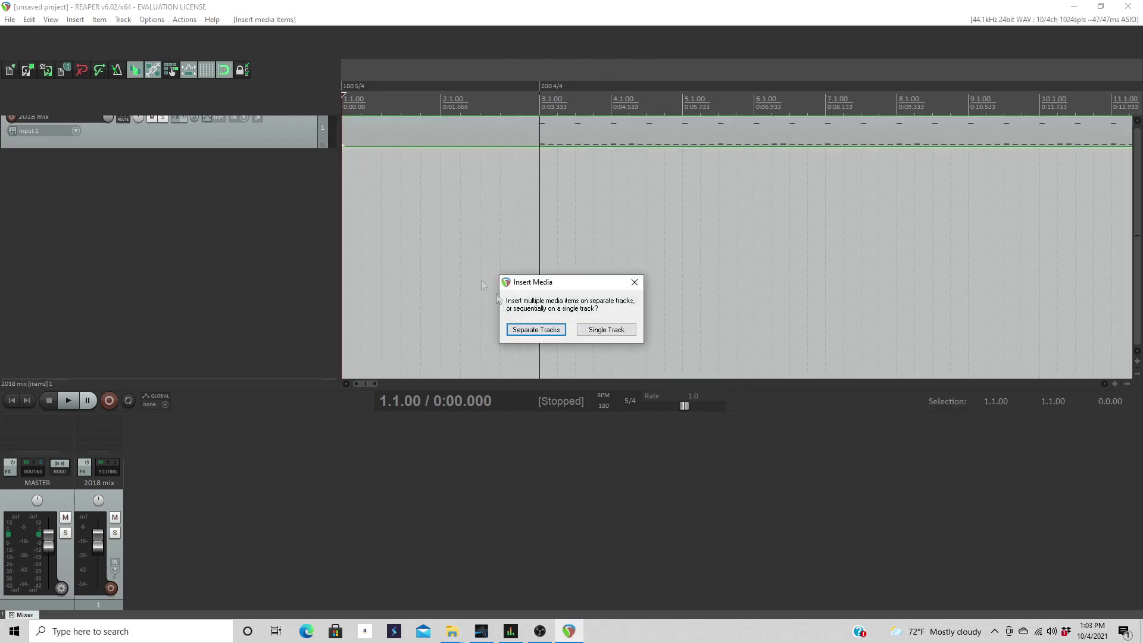
pyautogui.click(537, 330)
pyautogui.press('space')
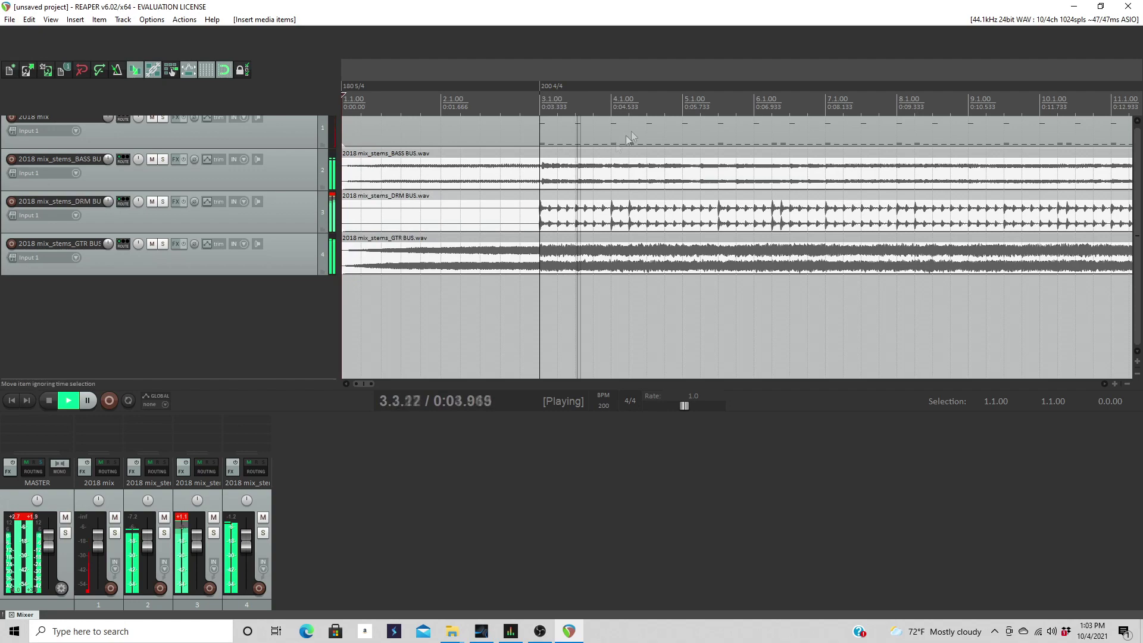
# Step: Stop playback, close the stem test project without saving its changes, and exit REAPER
pyautogui.scroll(-8, 691, 92)
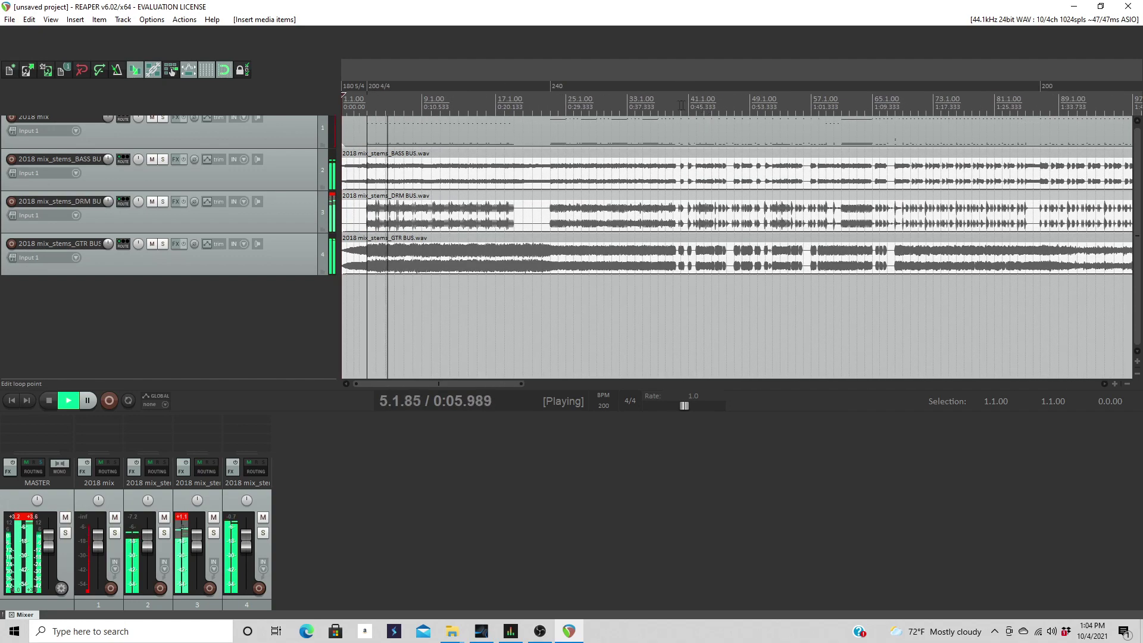
pyautogui.press('space')
pyautogui.click(10, 19)
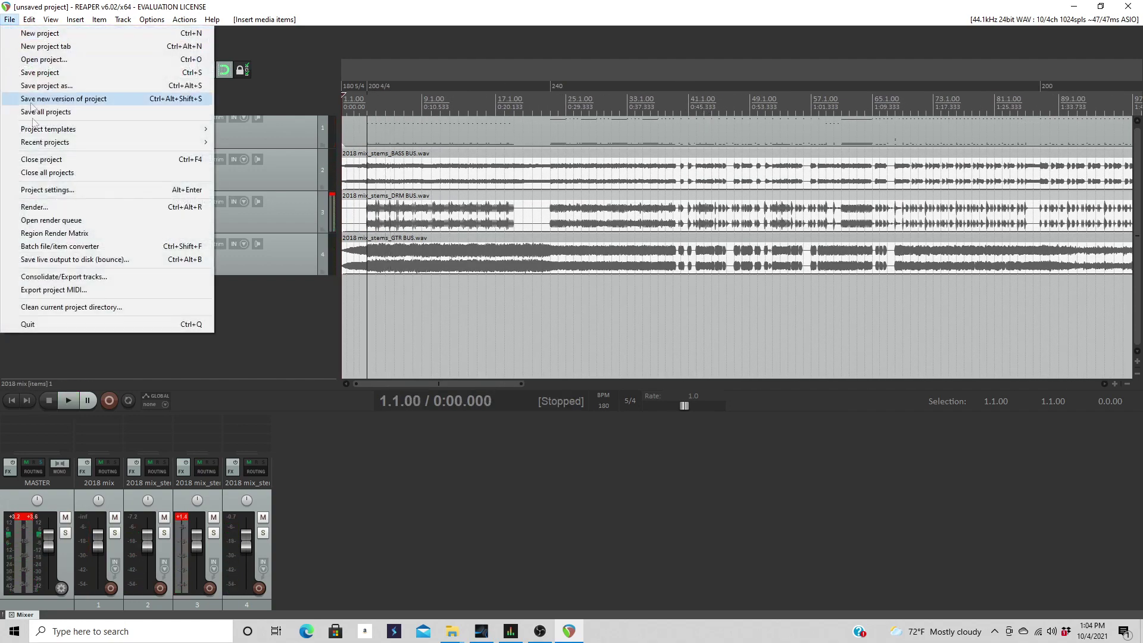
pyautogui.click(53, 157)
pyautogui.click(576, 349)
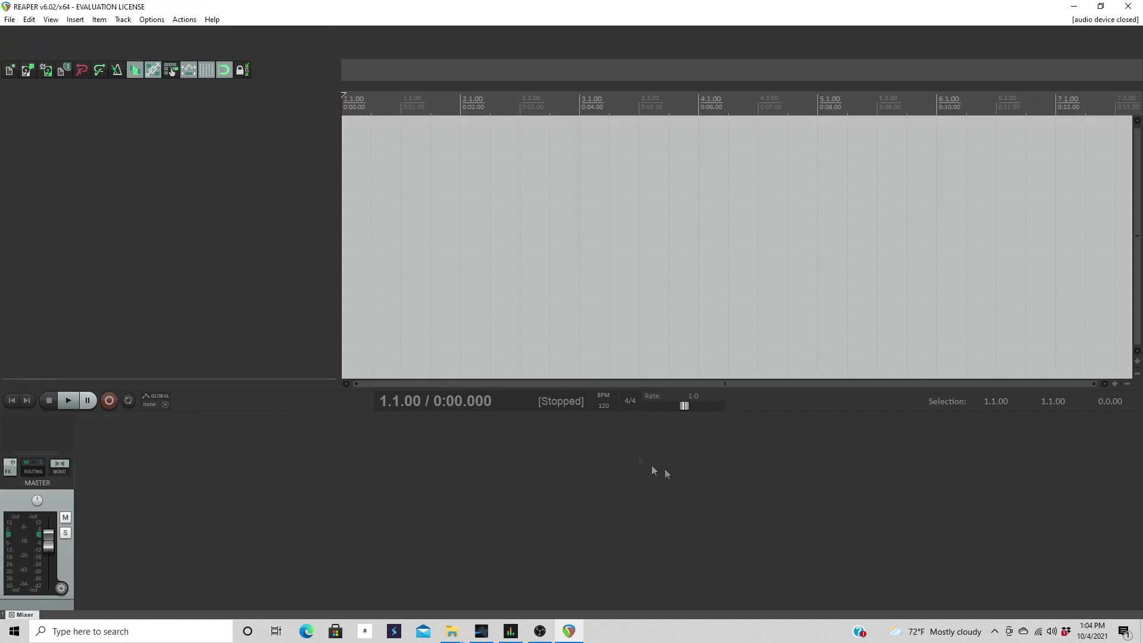
pyautogui.click(1128, 6)
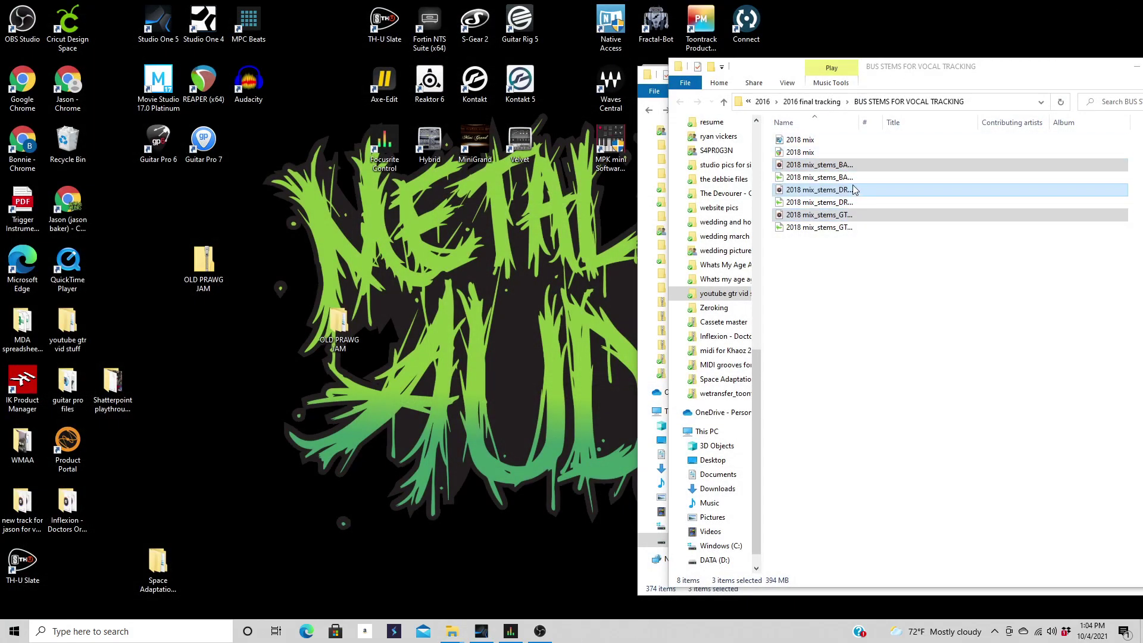
# Step: Delete the regenerated BASS, DRM and GTR peak files from the BUS STEMS FOR VOCAL TRACKING folder
pyautogui.click(855, 189)
pyautogui.click(847, 178)
pyautogui.keyDown('ctrl'); pyautogui.click(836, 202); pyautogui.keyUp('ctrl')
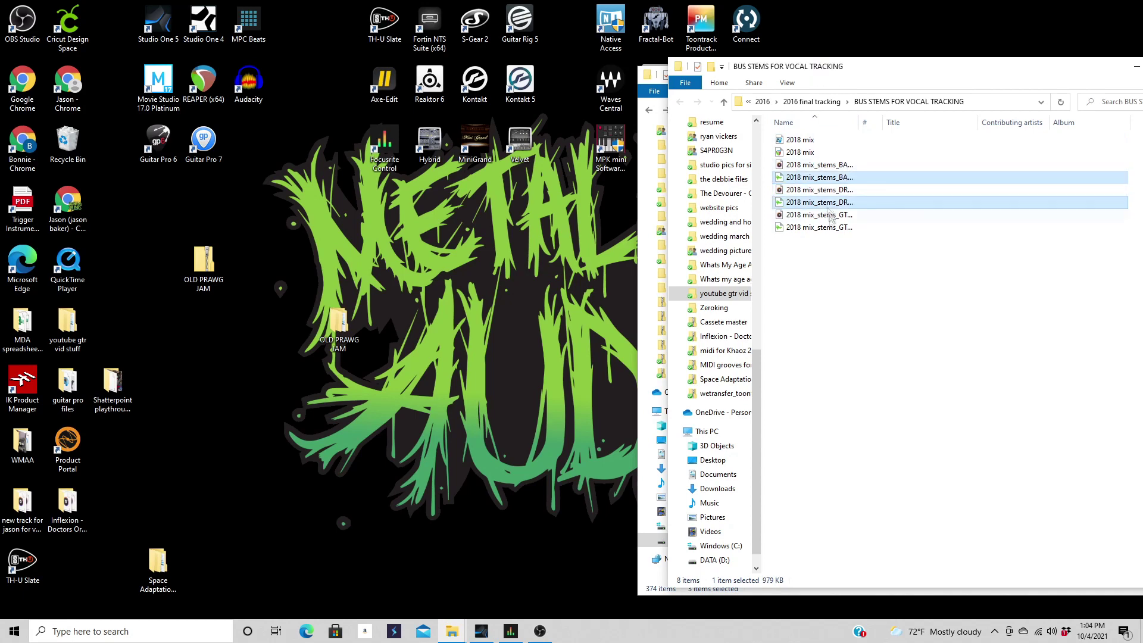
pyautogui.keyDown('ctrl'); pyautogui.click(832, 228); pyautogui.keyUp('ctrl')
pyautogui.rightClick(831, 227)
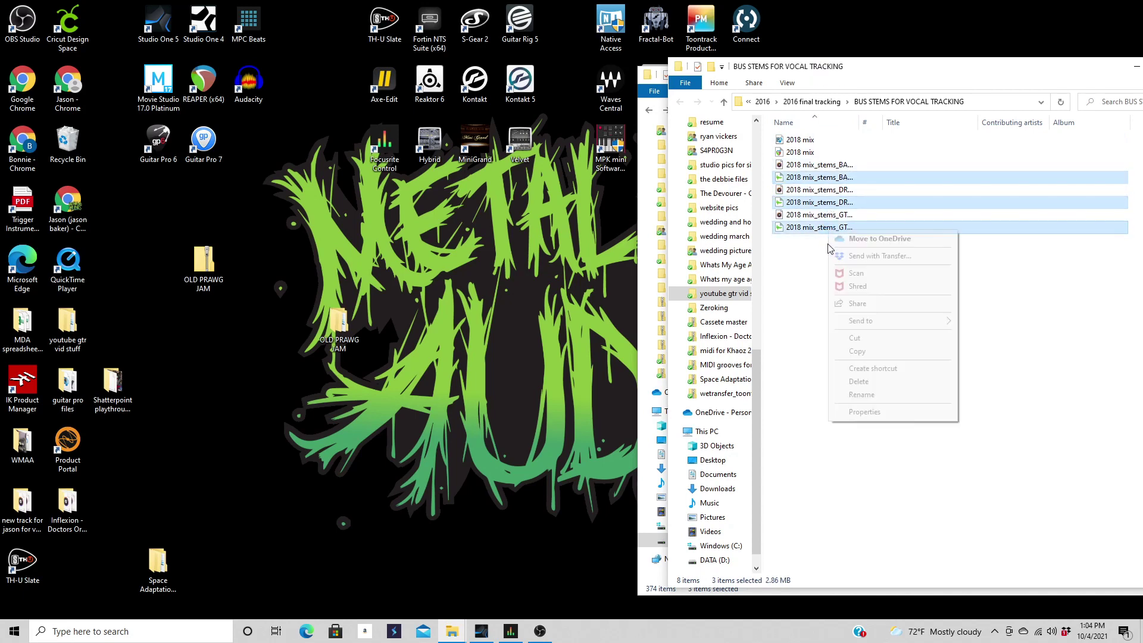
pyautogui.click(856, 383)
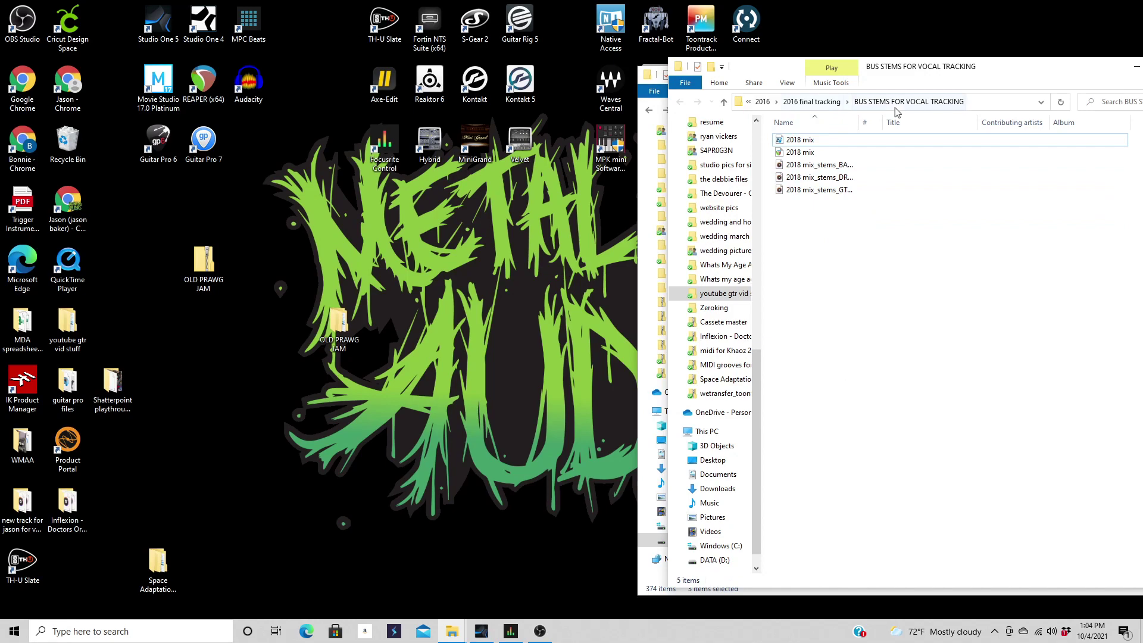
# Step: Copy the BUS STEMS FOR VOCAL TRACKING folder from 2016 final tracking onto the desktop
pyautogui.click(811, 101)
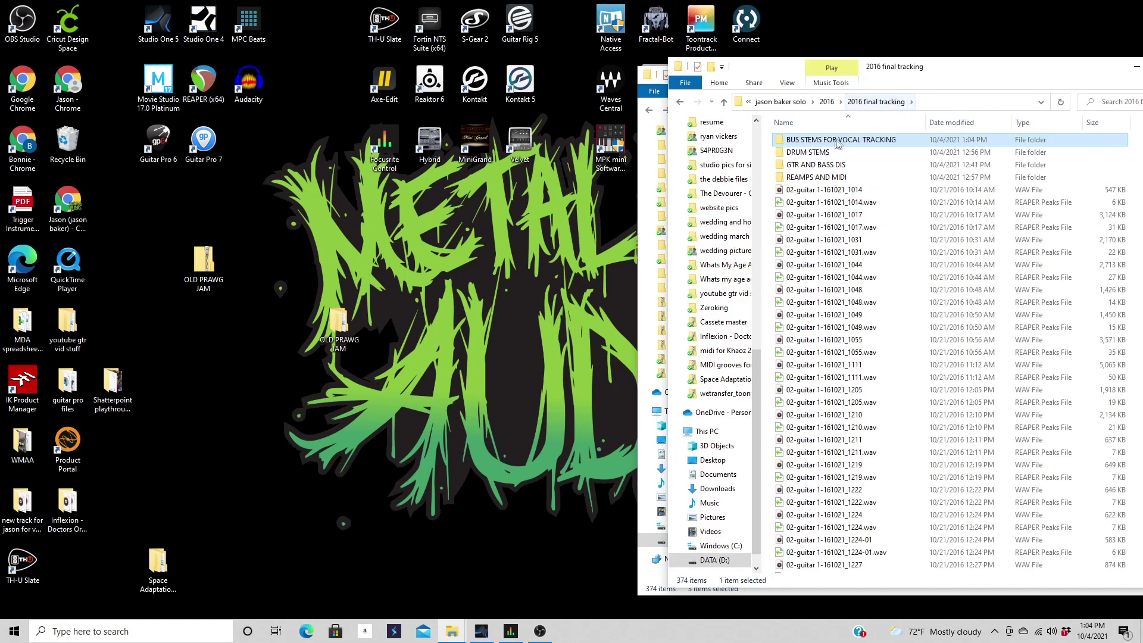
pyautogui.doubleClick(842, 143)
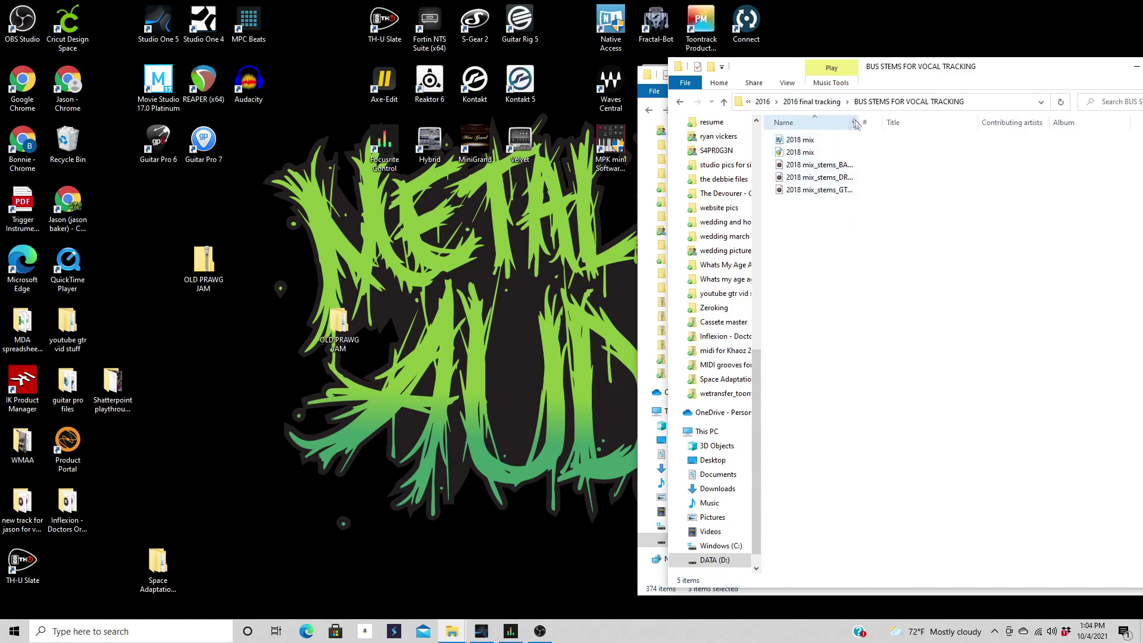
pyautogui.click(811, 102)
pyautogui.moveTo(792, 145); pyautogui.dragTo(356, 433)
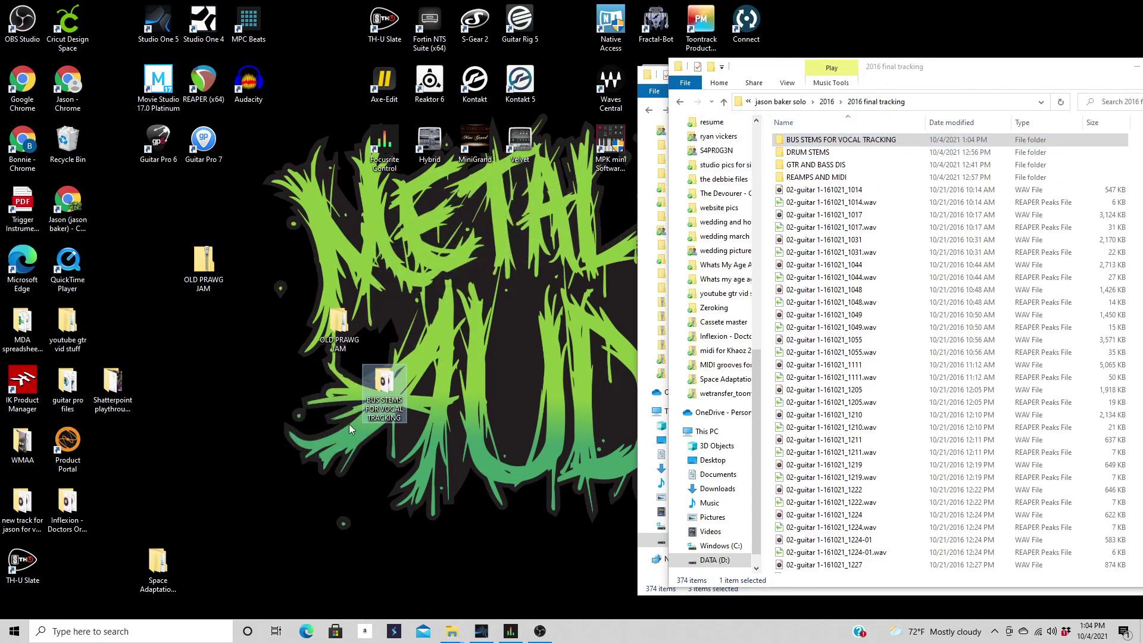
# Step: Compress the desktop copy of the BUS STEMS FOR VOCAL TRACKING folder into a zip archive
pyautogui.rightClick(379, 407)
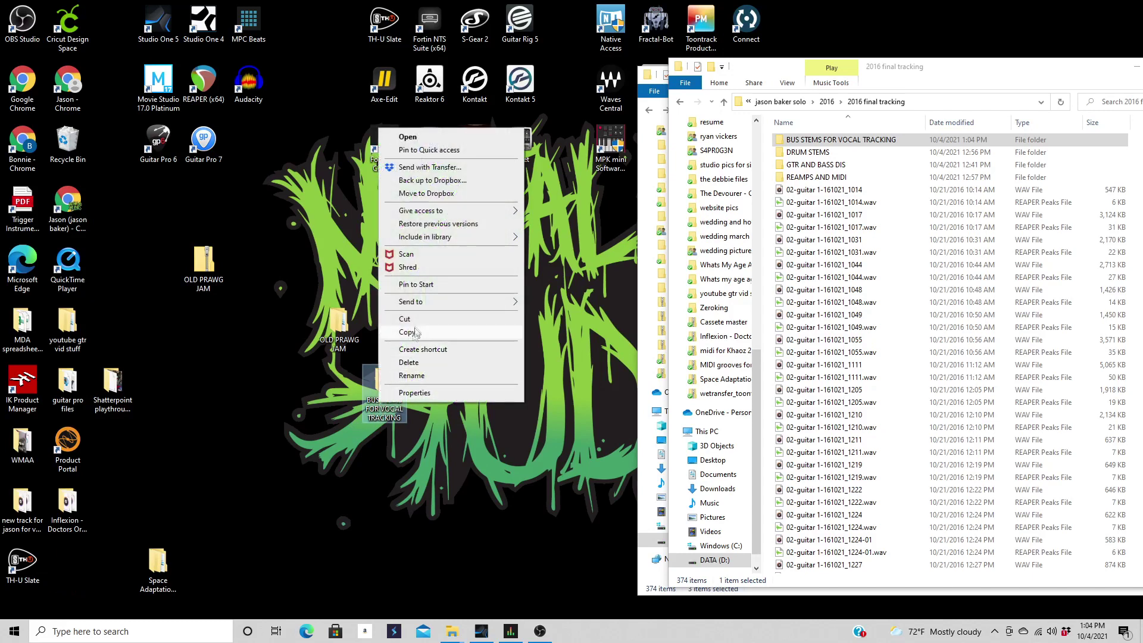
pyautogui.moveTo(426, 303)
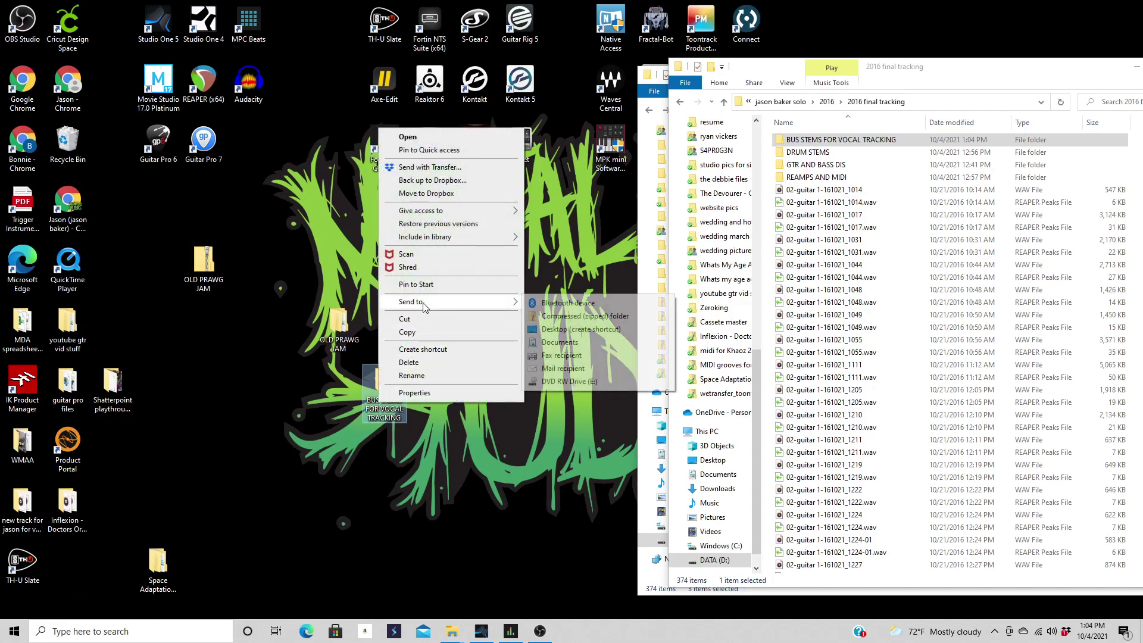
pyautogui.click(620, 317)
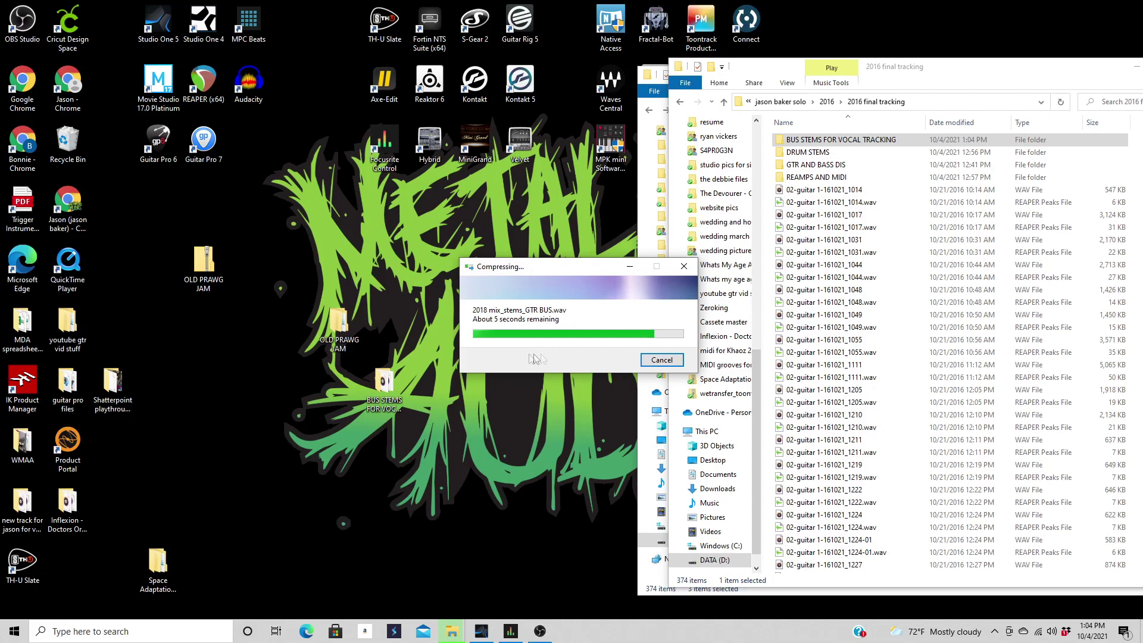
pyautogui.click(540, 631)
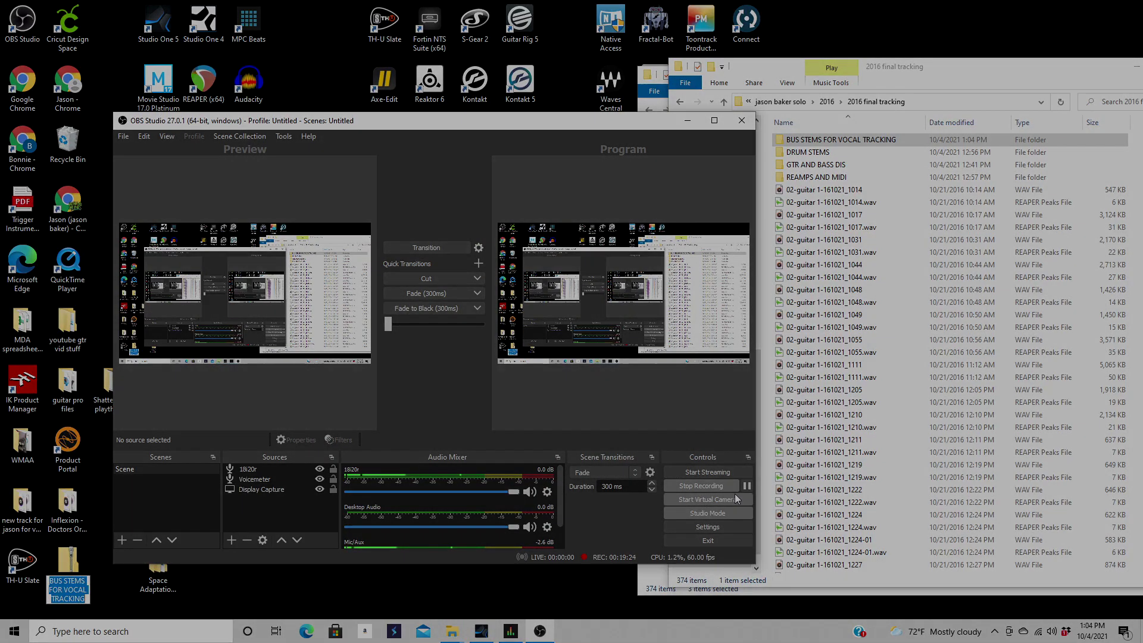